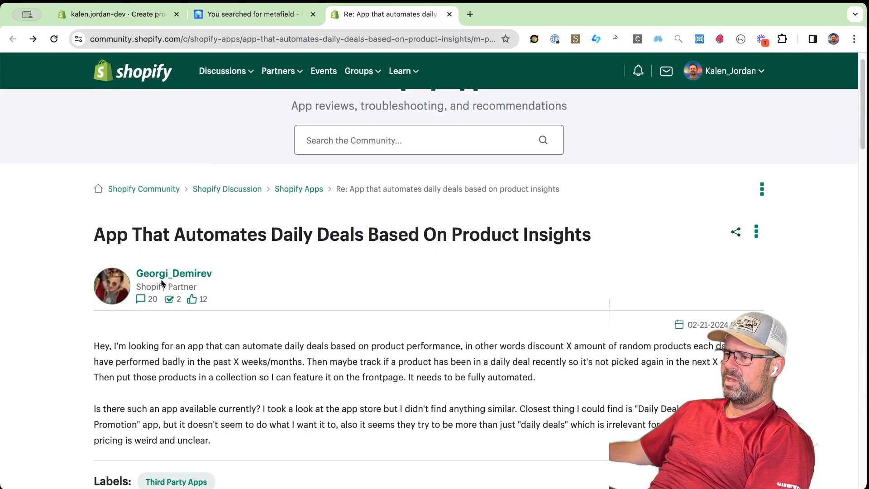
Open the MESA workflows page in a new browser tab and start building a workflow from scratch
left_click(132, 13)
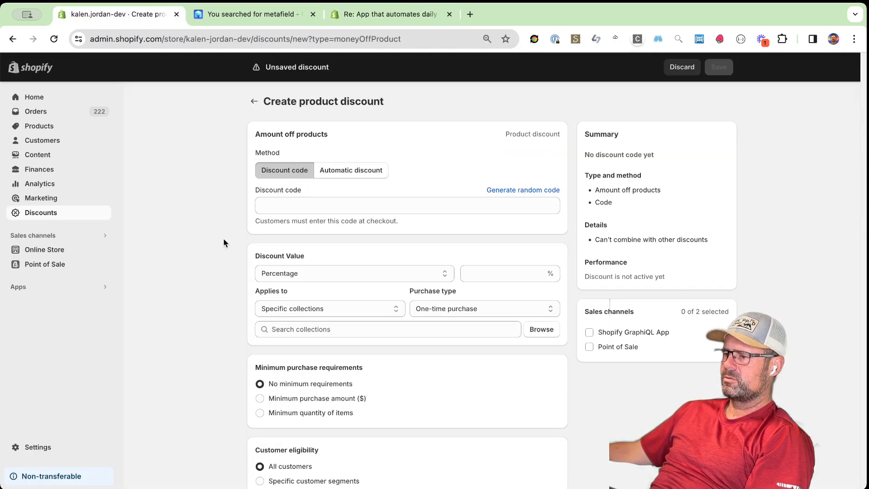
left_click(254, 14)
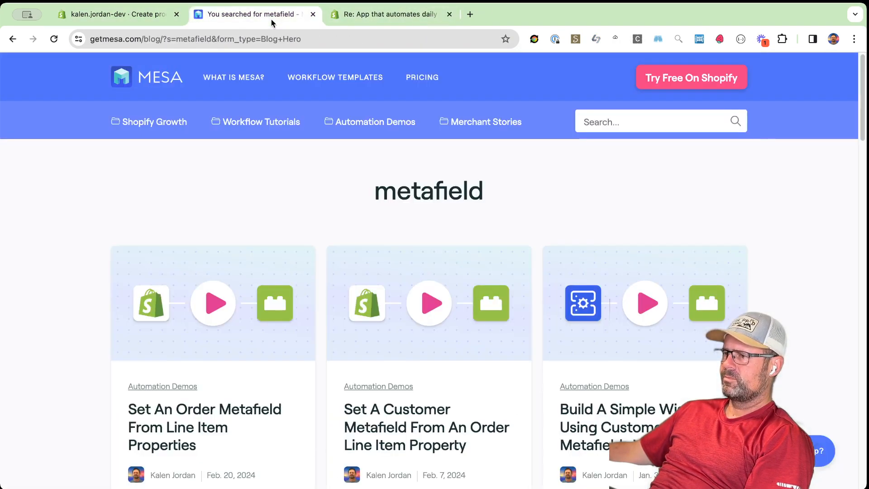
left_click(470, 14)
type("ap")
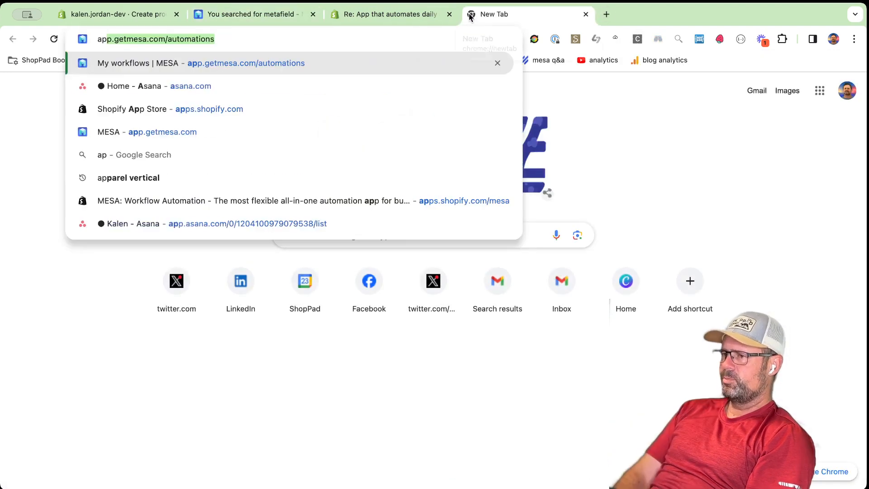
key("Return")
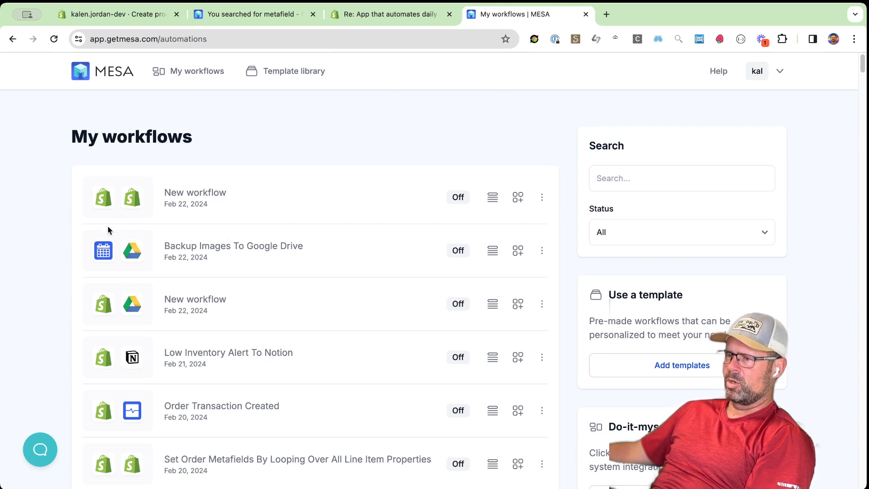
scroll(617, 353, "down", 4)
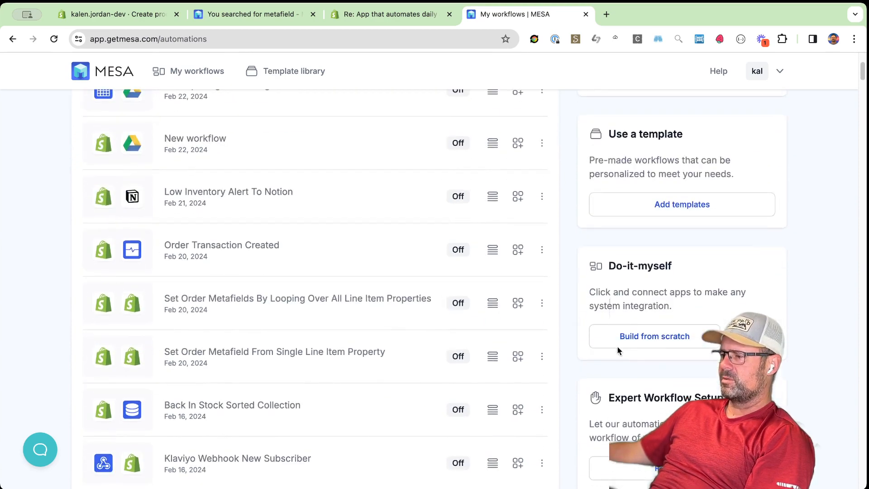
left_click(654, 337)
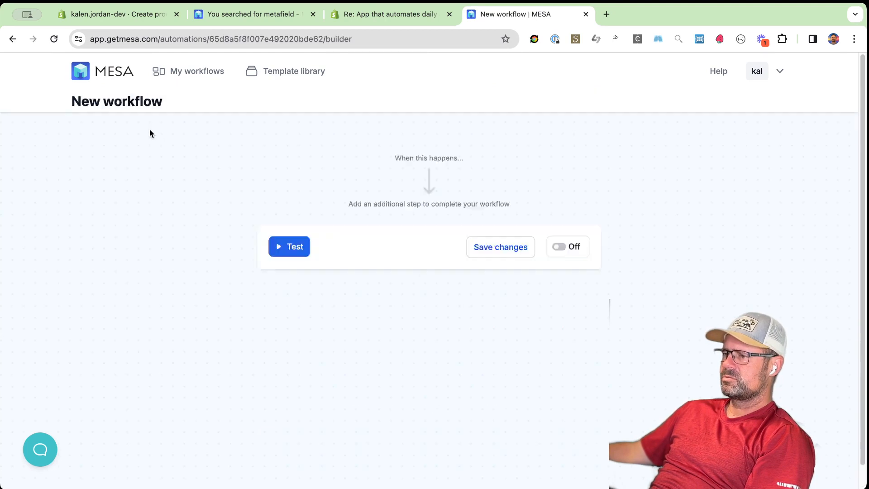
Find Shopify among the apps and use its Product Created event as the workflow trigger
type("prod")
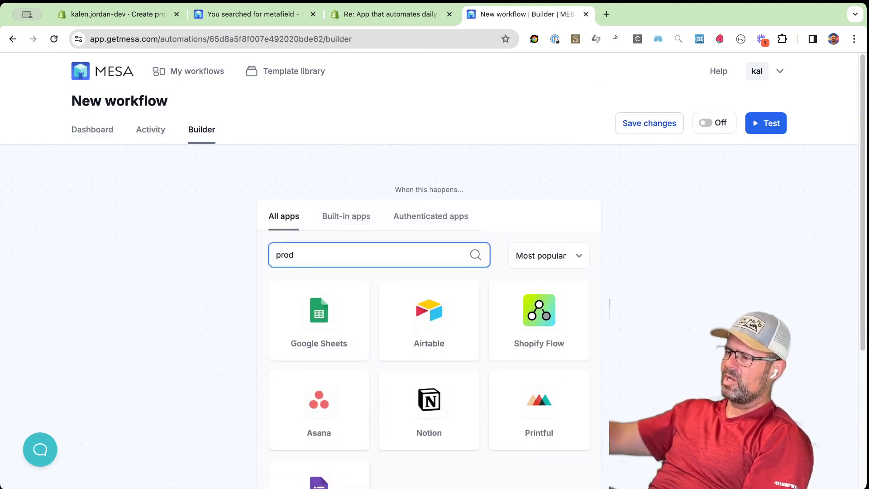
double_click(306, 260)
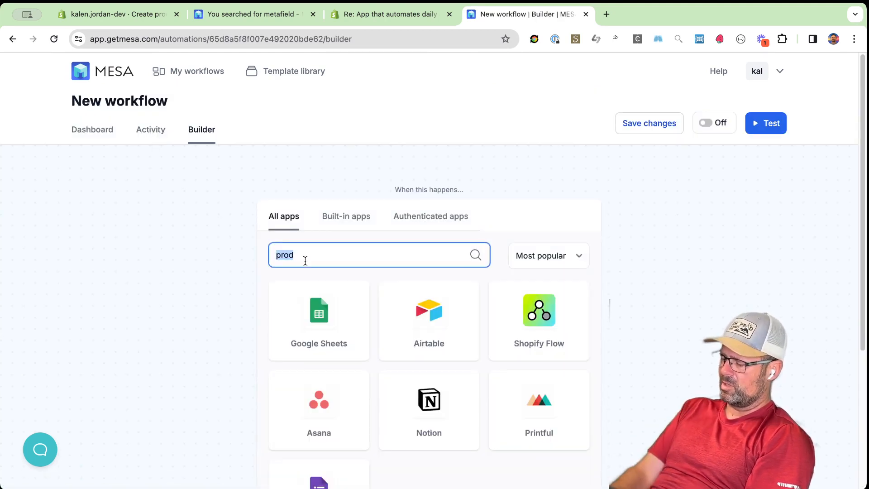
type("shop")
left_click(316, 311)
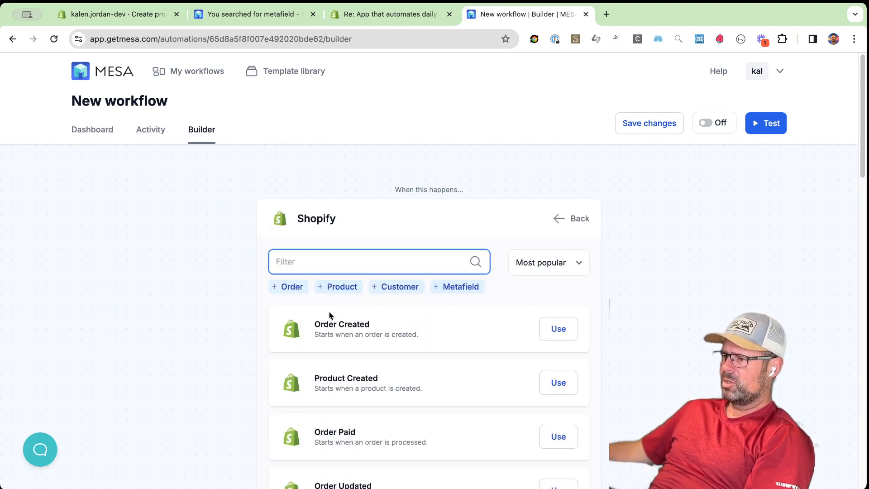
left_click(559, 382)
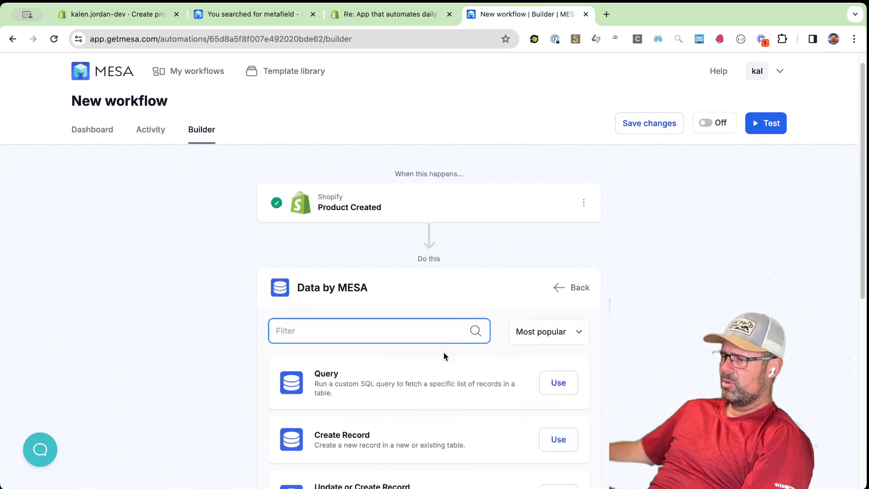
Add Data by MESA's Update or Create Record action after the Product Created trigger
scroll(445, 353, "down", 2)
left_click(573, 420)
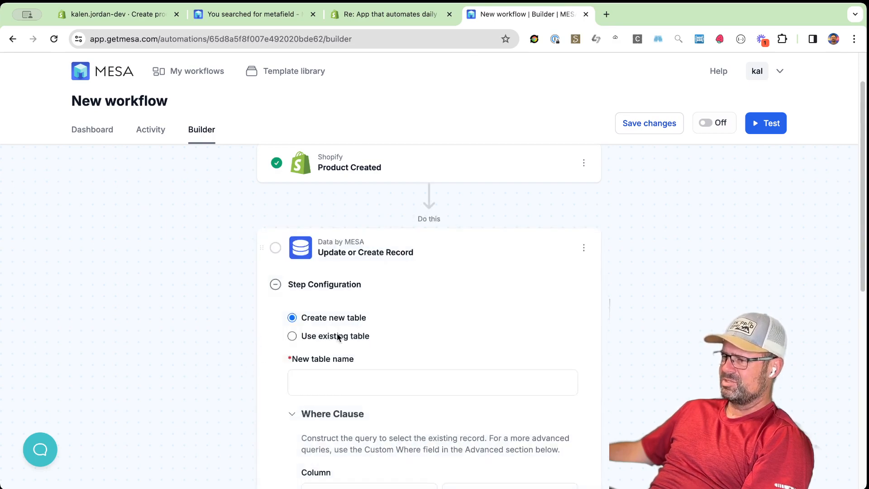
left_click(337, 379)
left_click(335, 335)
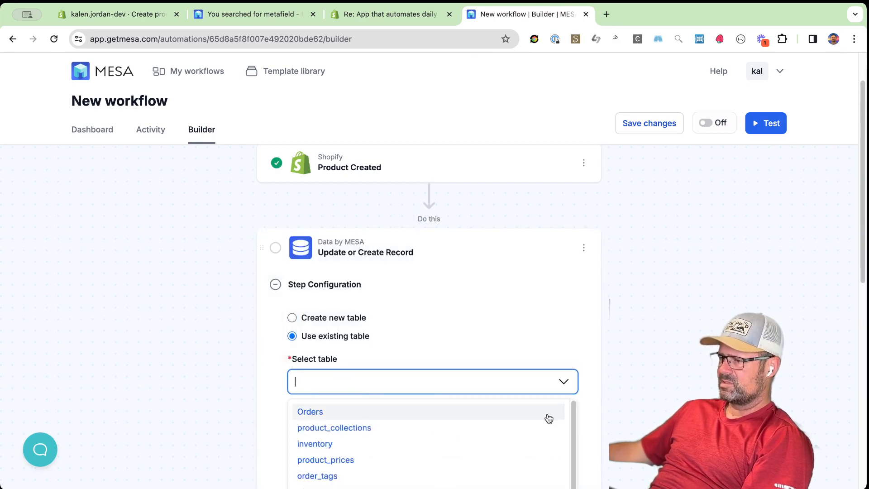
scroll(453, 430, "down", 2)
scroll(254, 419, "down", 5)
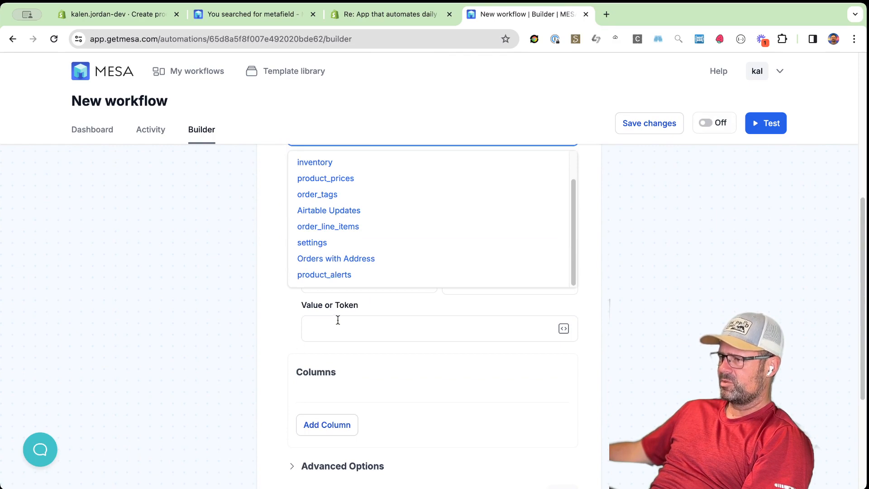
scroll(221, 317, "up", 1)
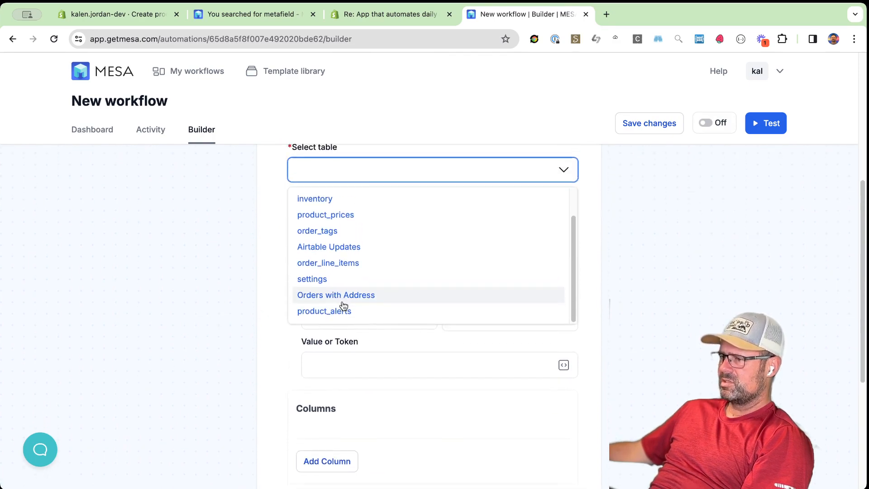
scroll(347, 296, "up", 2)
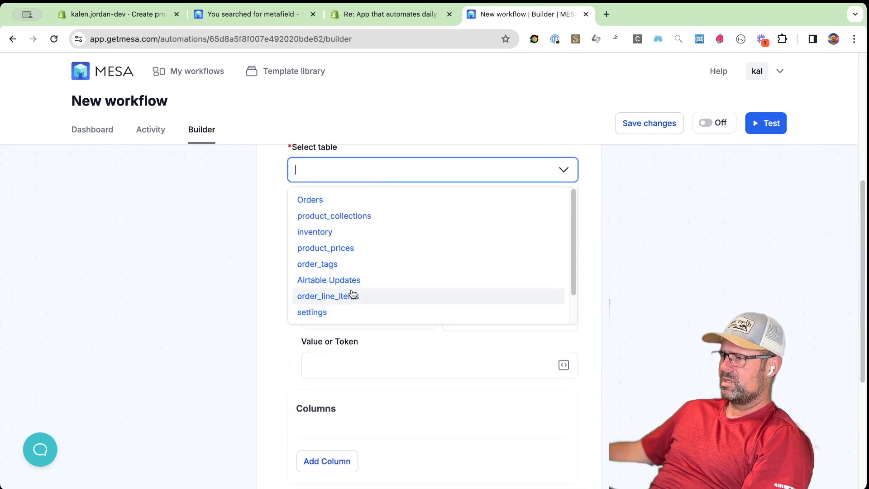
left_click(189, 260)
scroll(200, 316, "up", 3)
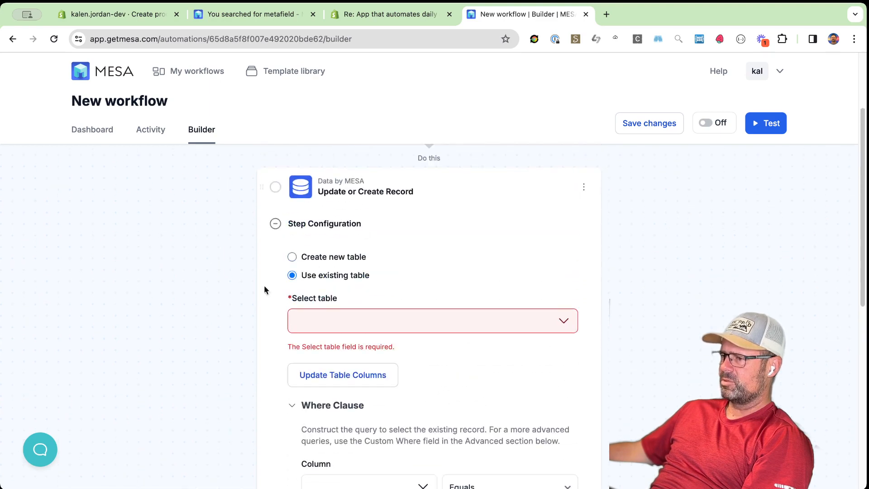
Have the record action create a new table named products_performance
left_click(316, 258)
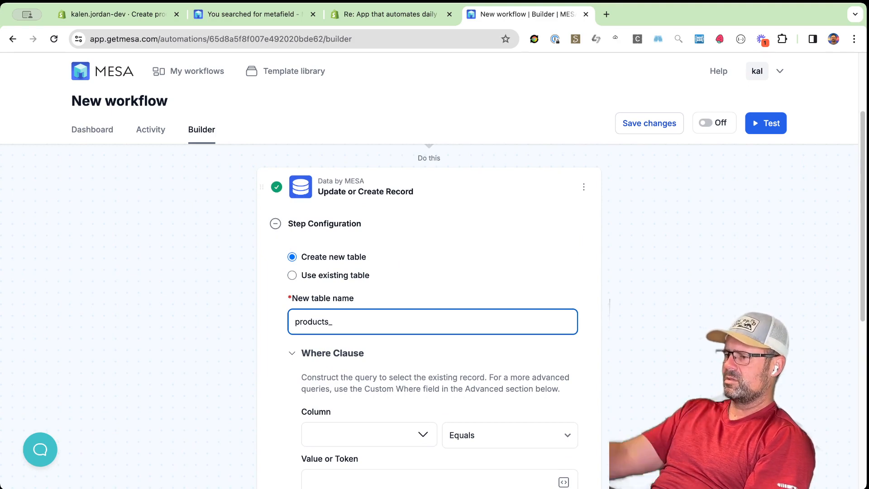
left_click(256, 18)
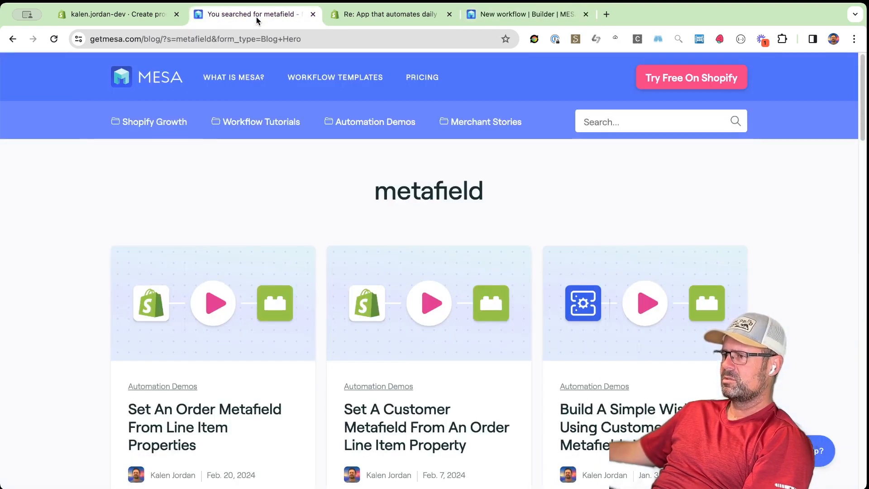
left_click(526, 14)
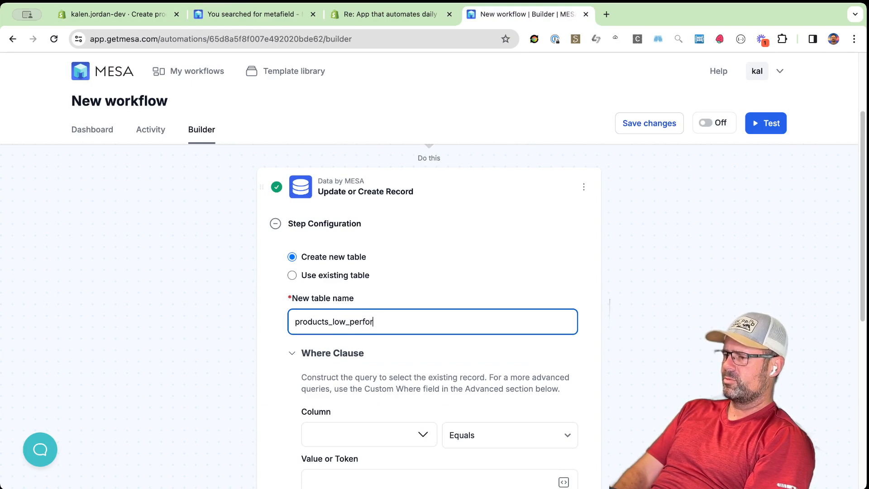
left_click_drag(393, 317, 332, 316)
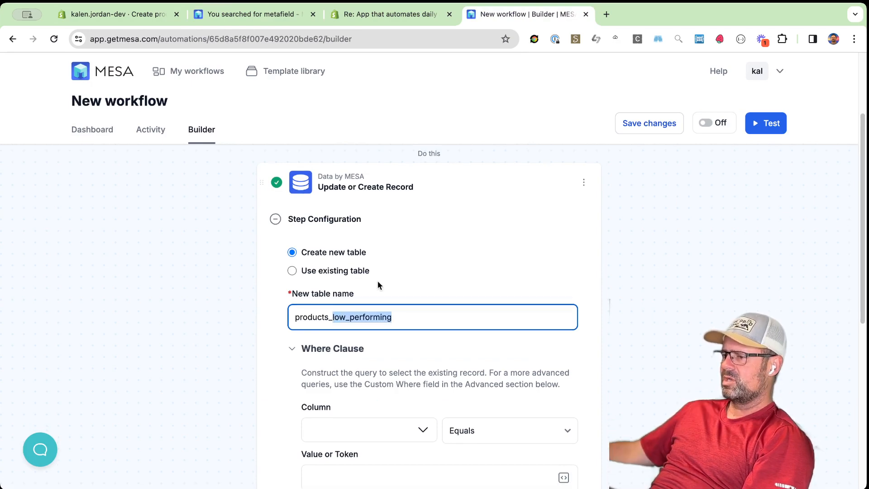
type("performance")
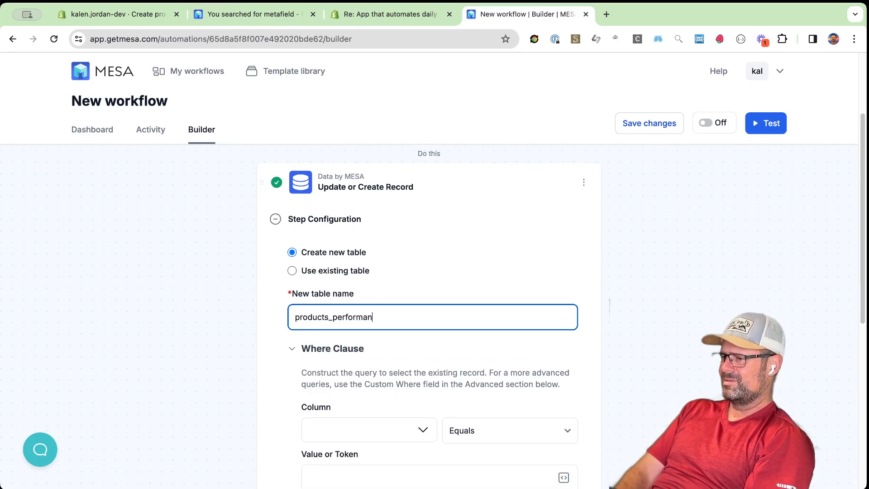
Add a column named id with the Number type to the new table
scroll(381, 291, "down", 5)
left_click(325, 364)
type("id")
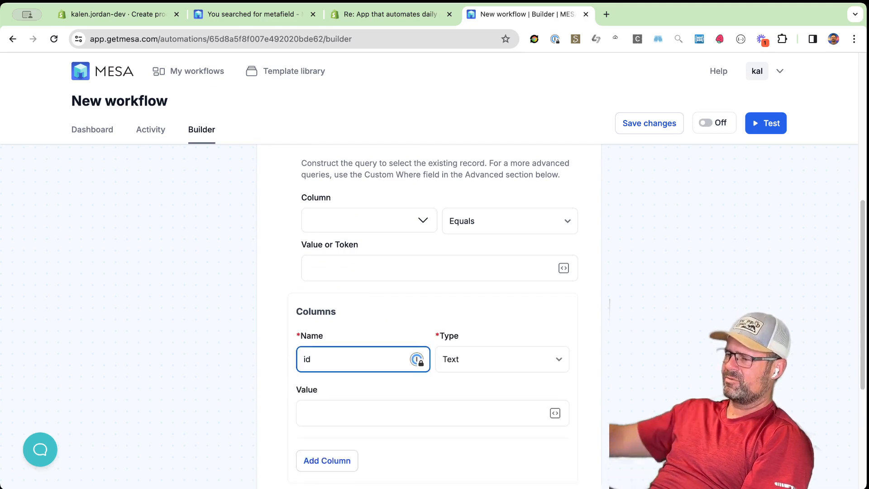
left_click(480, 364)
left_click(480, 397)
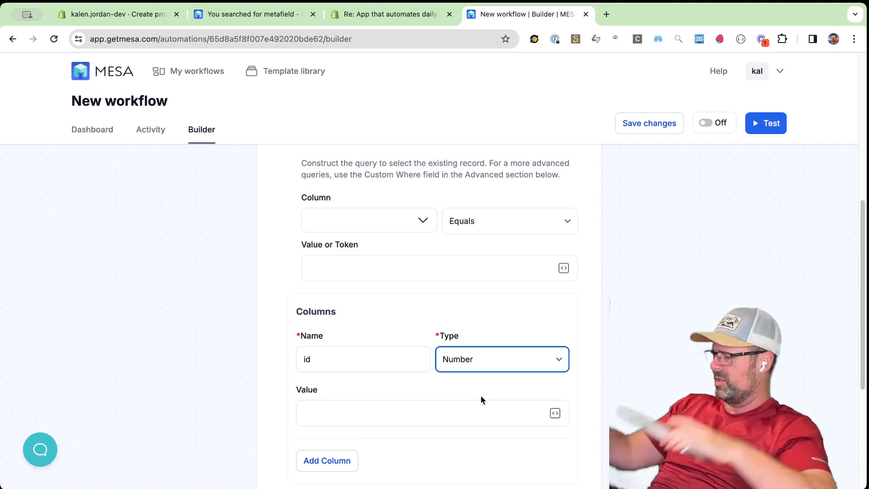
Set the id column's value to the ID variable from the Product Created trigger
left_click(326, 460)
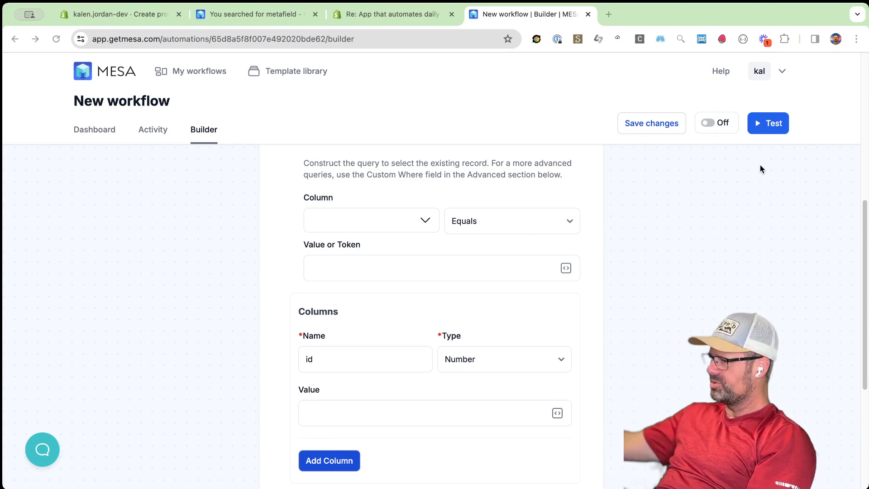
left_click(730, 175)
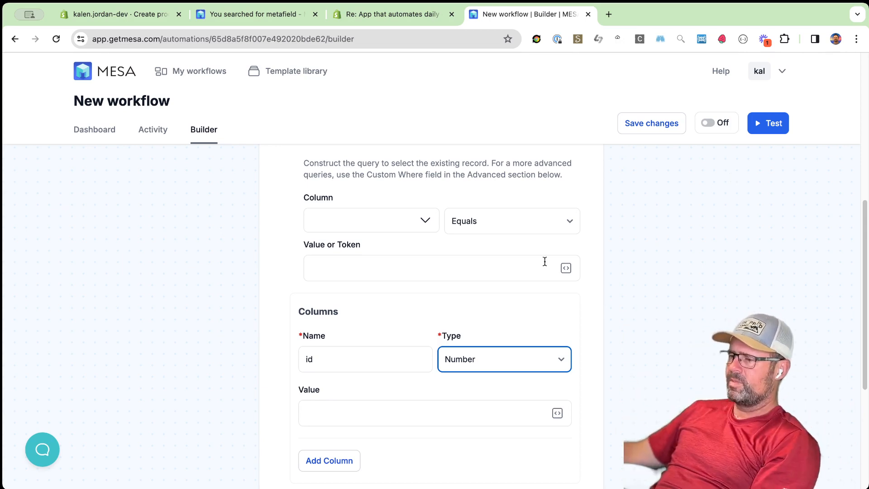
scroll(361, 382, "down", 1)
scroll(362, 384, "down", 1)
left_click(561, 405)
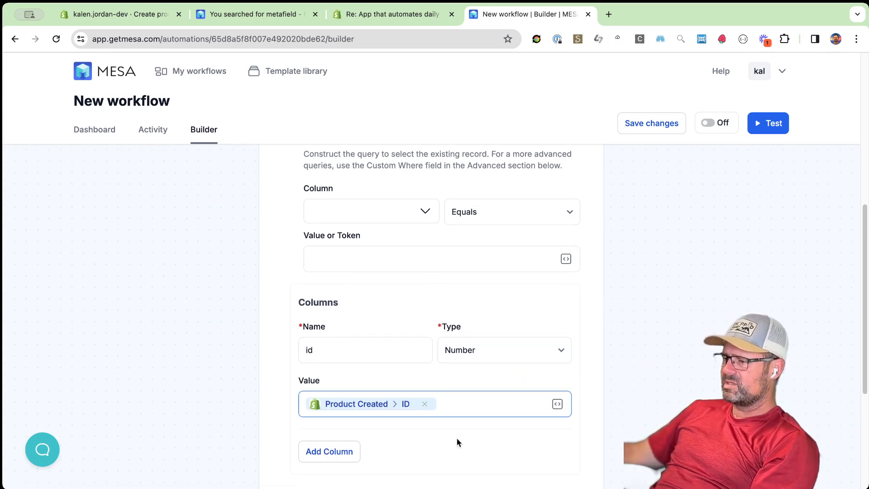
Add a Text column named title with the Product Created trigger's Title variable as its value
left_click(328, 456)
scroll(688, 367, "down", 4)
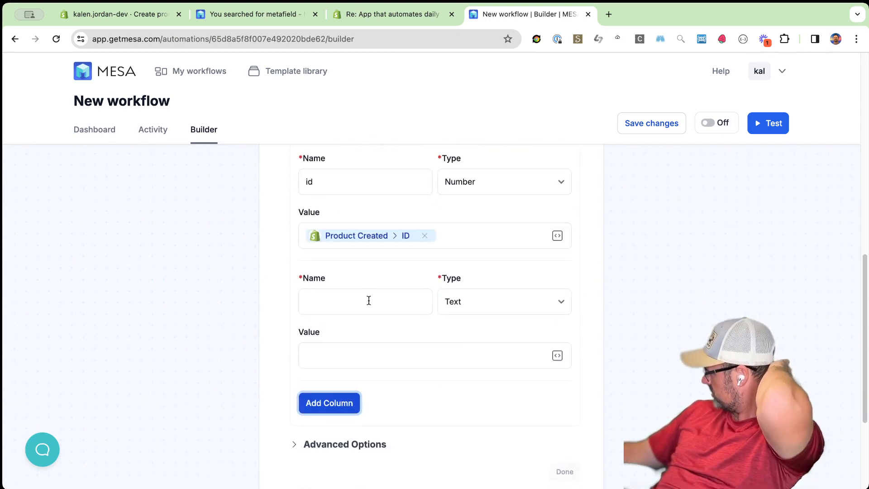
left_click(349, 306)
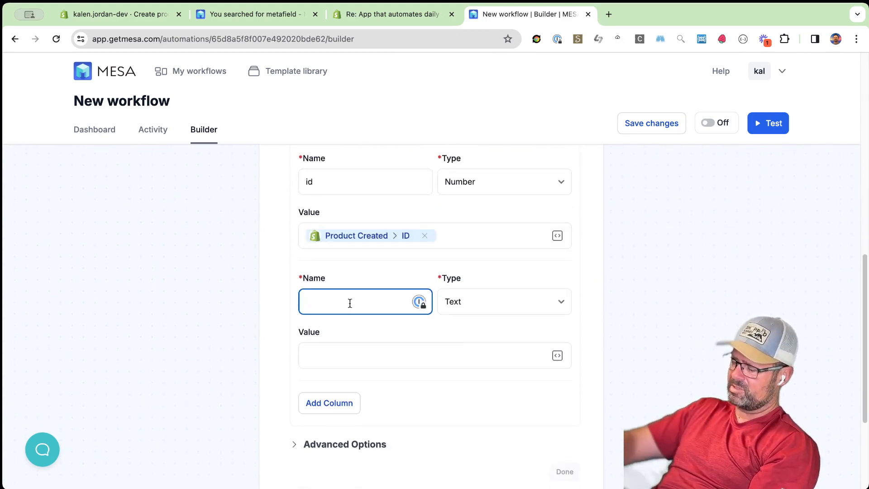
type("title")
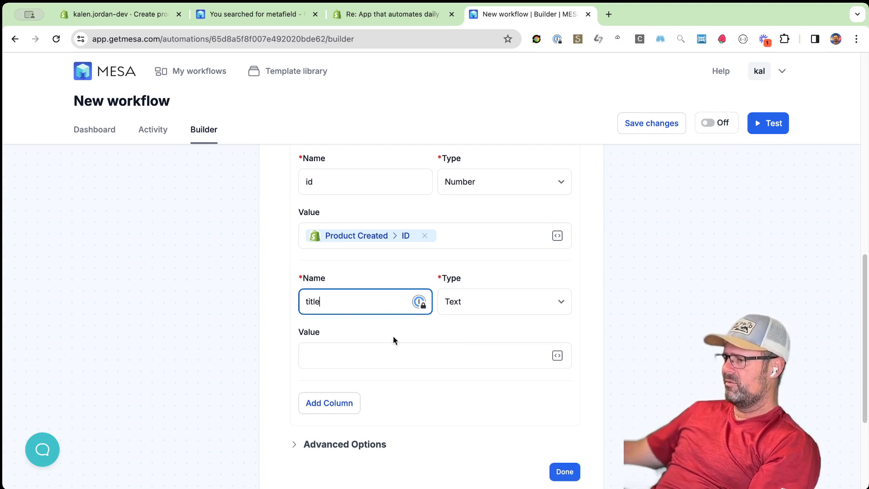
left_click(555, 359)
left_click(665, 237)
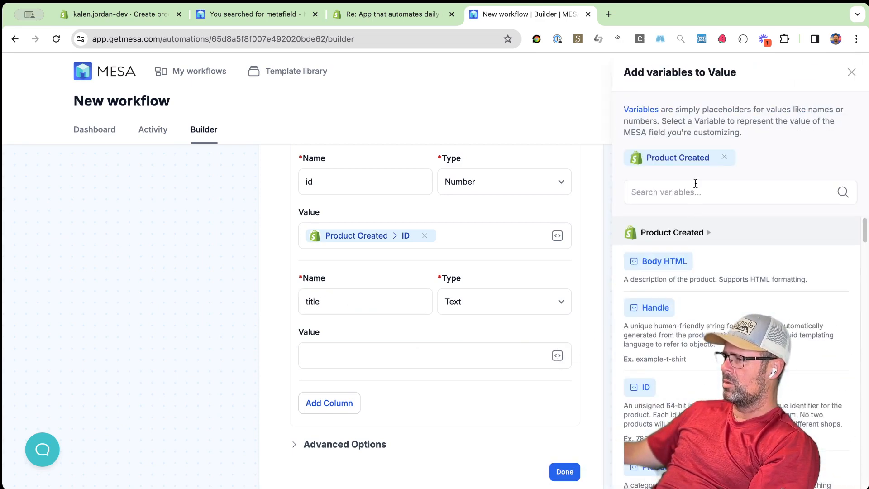
type("t")
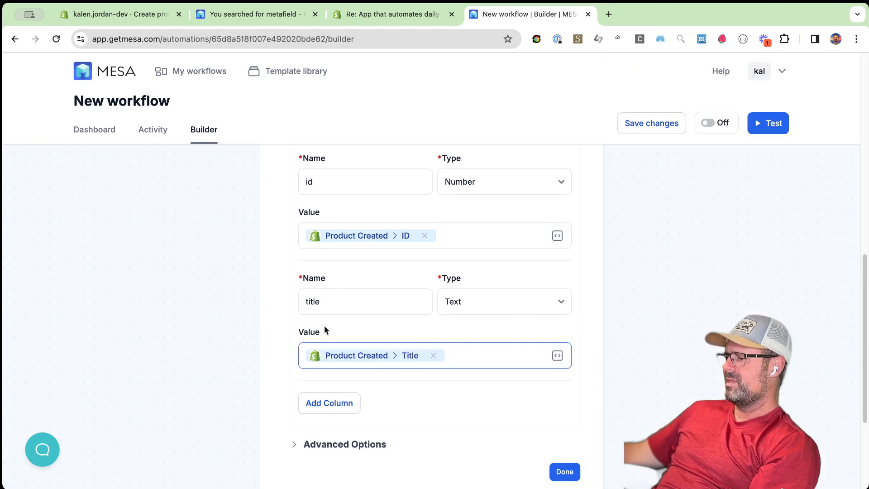
Set the Where Clause column to id, copying the name from the id column definition
scroll(408, 274, "up", 4)
left_click(361, 190)
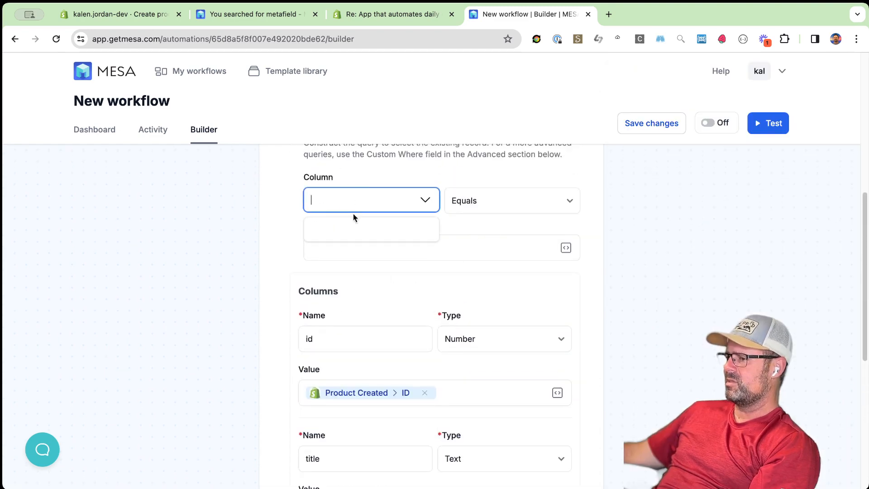
left_click(248, 238)
left_click(367, 198)
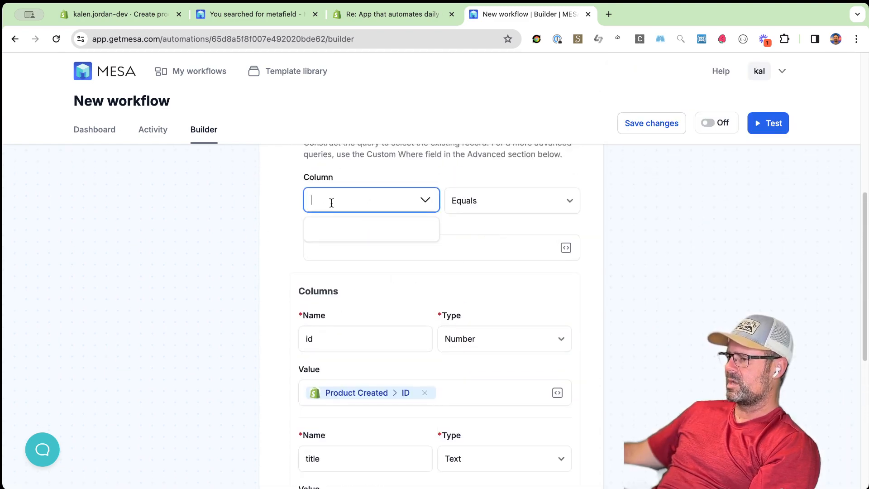
double_click(336, 349)
key("ctrl+c")
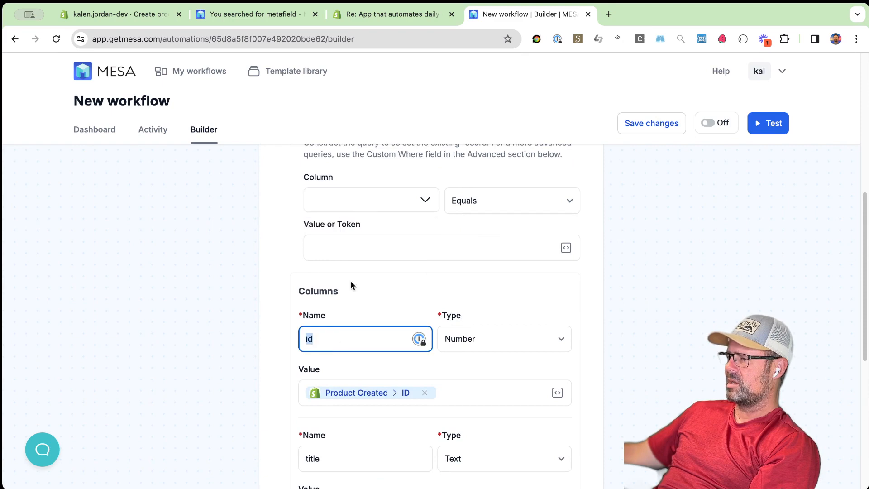
left_click(362, 204)
key("ctrl+v")
Set the Where Clause value to {{shopify.id}}, copying the variable from the id column's value
left_click(485, 255)
left_click(365, 394)
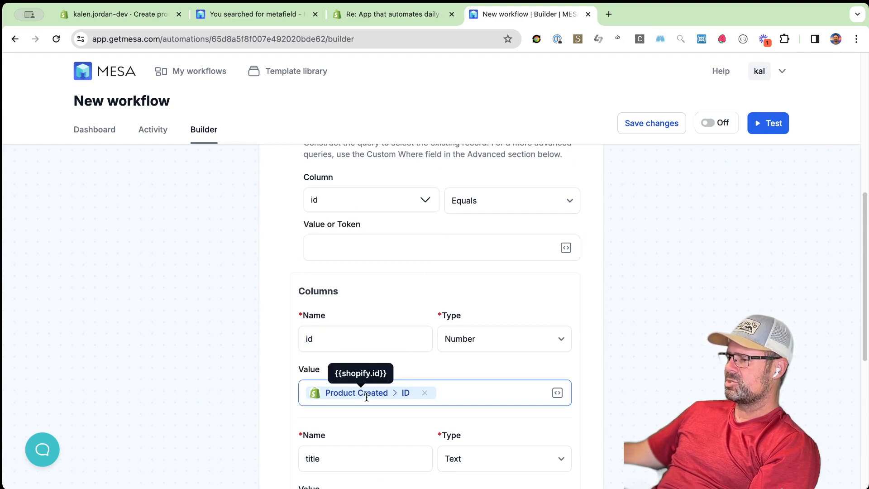
scroll(640, 328, "up", 7)
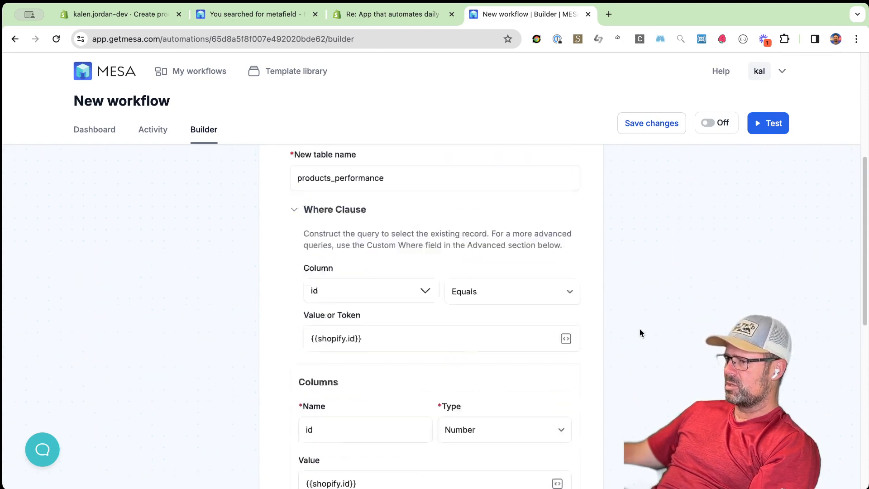
scroll(438, 303, "down", 10)
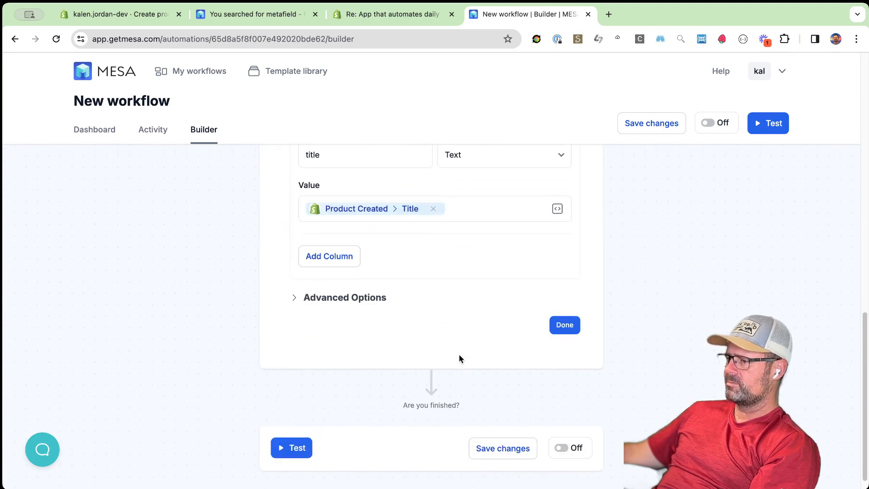
scroll(460, 359, "up", 8)
scroll(494, 321, "up", 3)
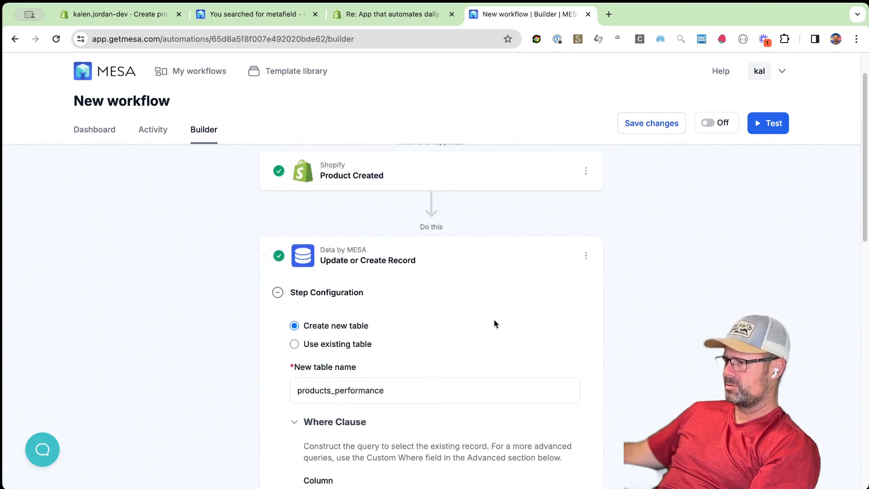
Save and test the workflow with the Orange Snowboard sample, and open the products_performance table from the test results
left_click(650, 123)
left_click(769, 123)
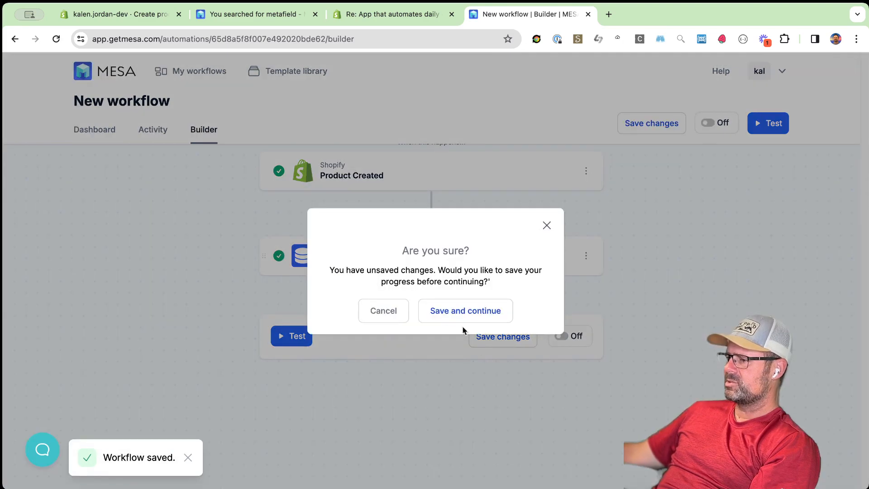
left_click(461, 310)
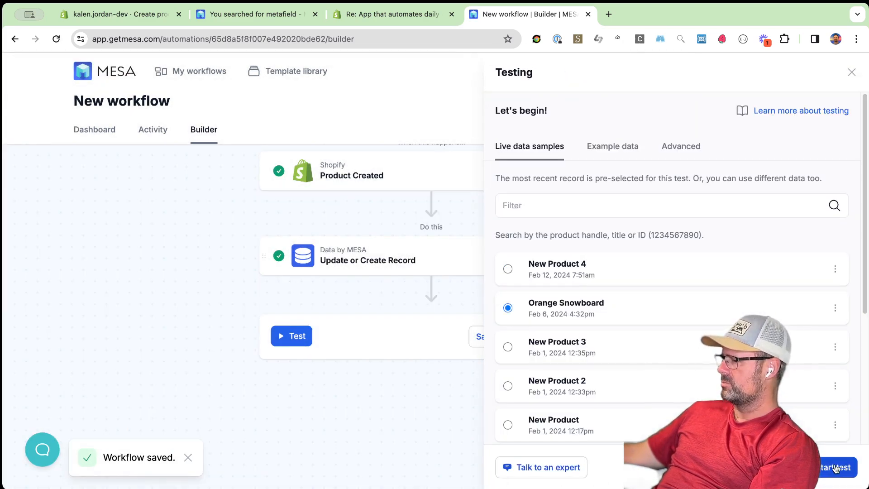
left_click(836, 468)
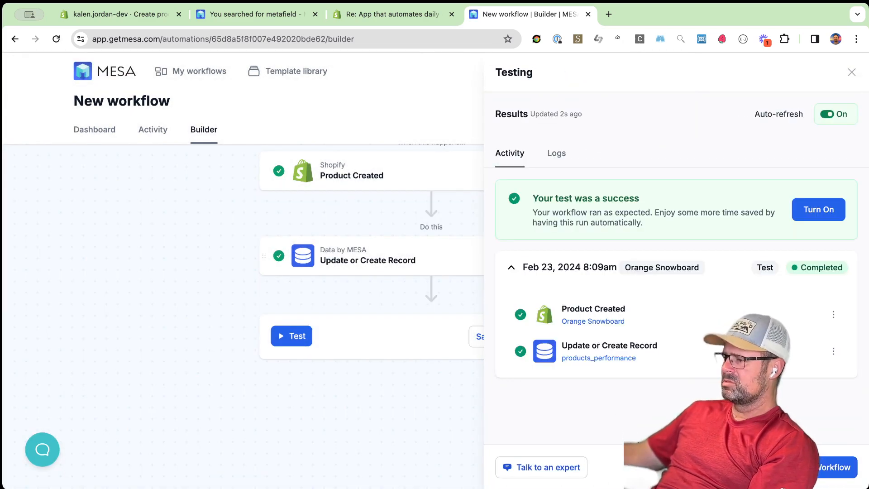
left_click(602, 358)
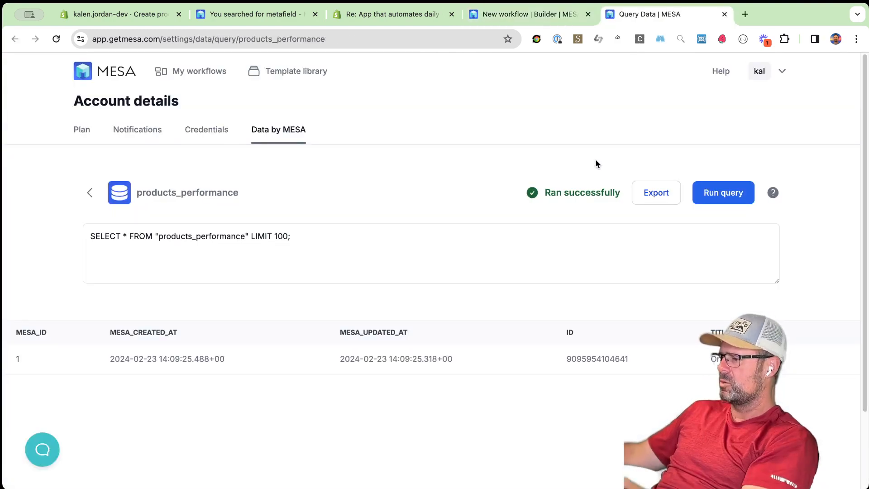
Return to the workflow and rename it as Daily Deals Low Performing Products #1 - Save Products
left_click(519, 10)
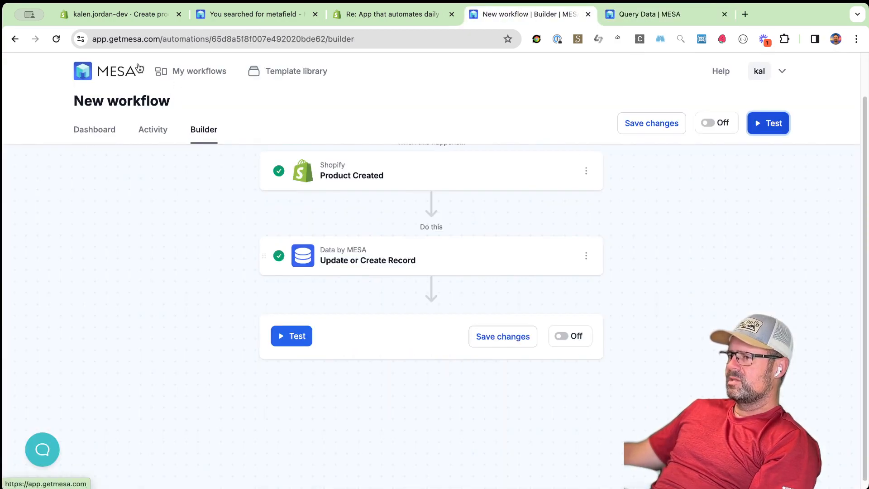
left_click(451, 14)
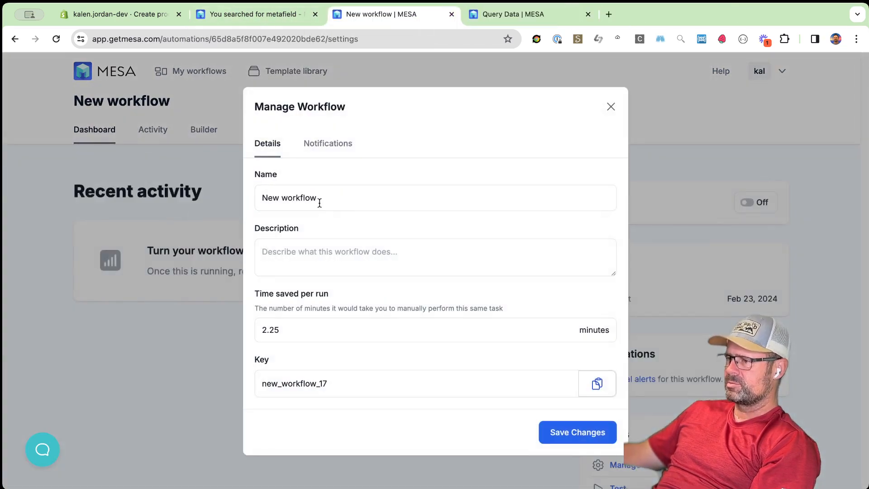
triple_click(319, 203)
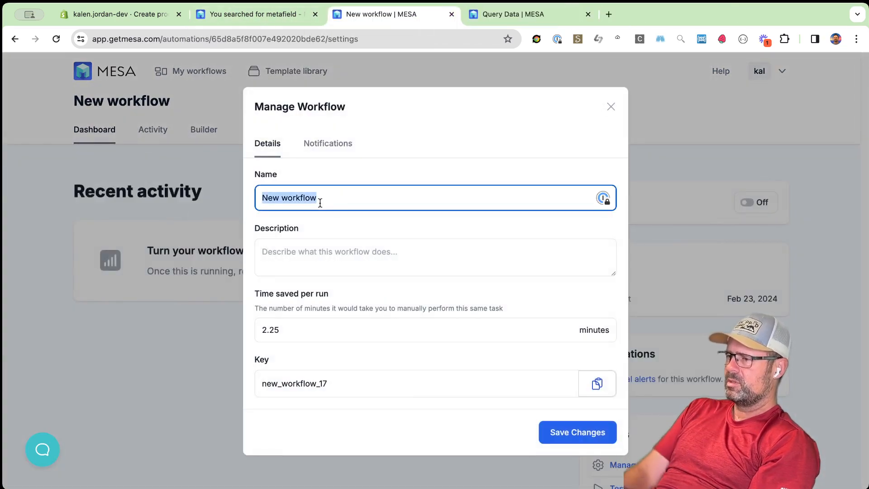
type("Daily Deals Lo")
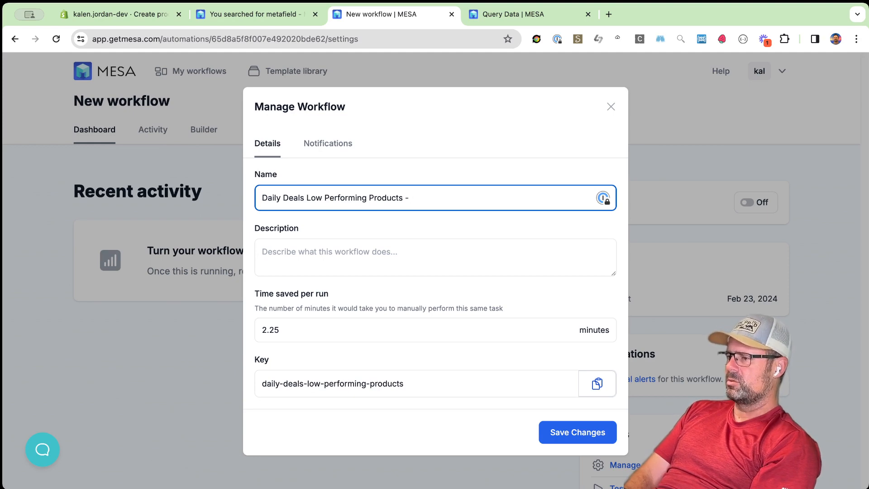
type("Save Products")
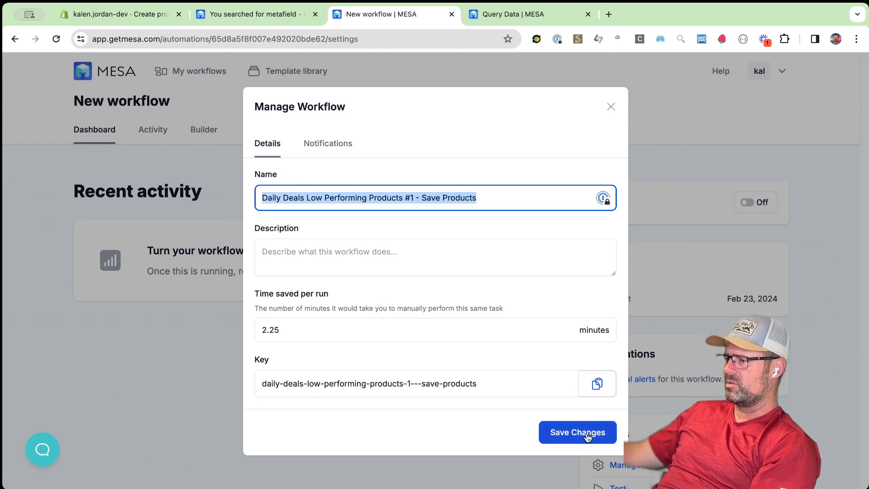
left_click(586, 435)
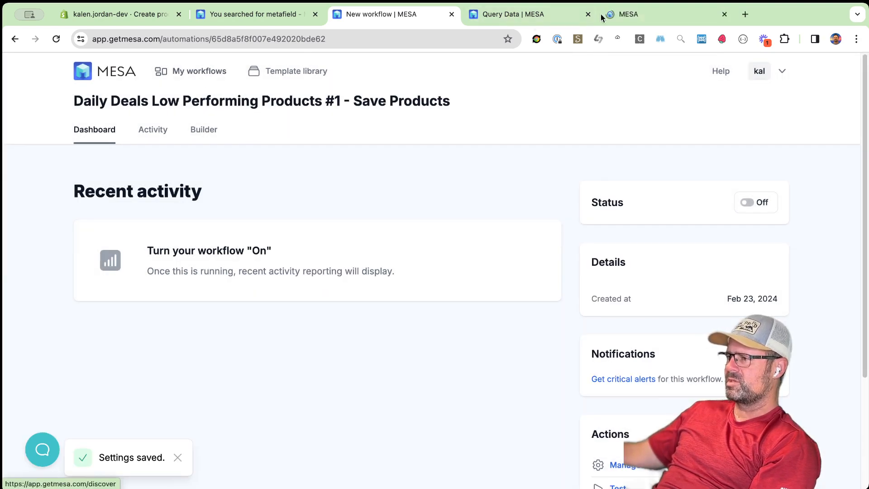
Build a second workflow from scratch with Shopify's Order Created event as its trigger
left_click_drag(672, 15, 528, 17)
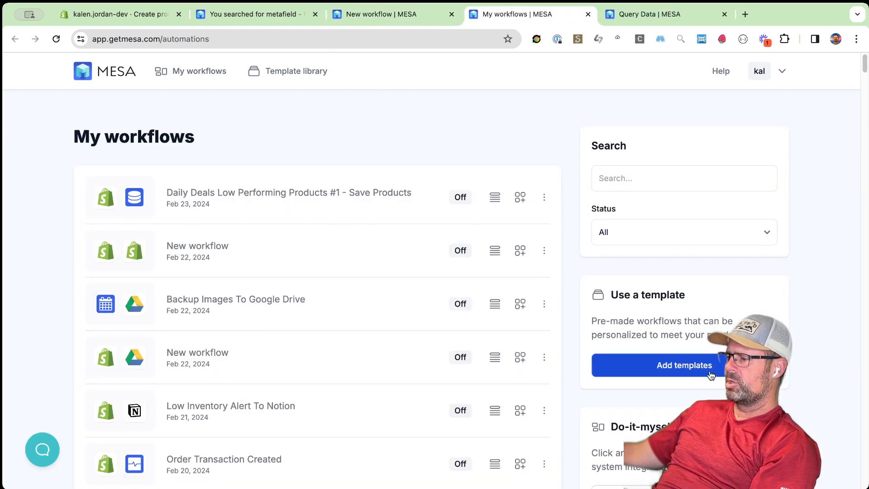
scroll(624, 379, "down", 2)
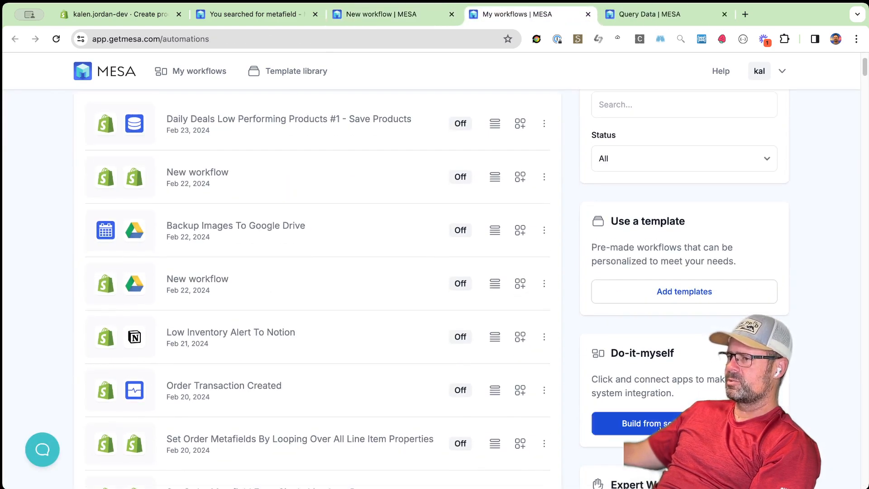
left_click(659, 424)
left_click(320, 311)
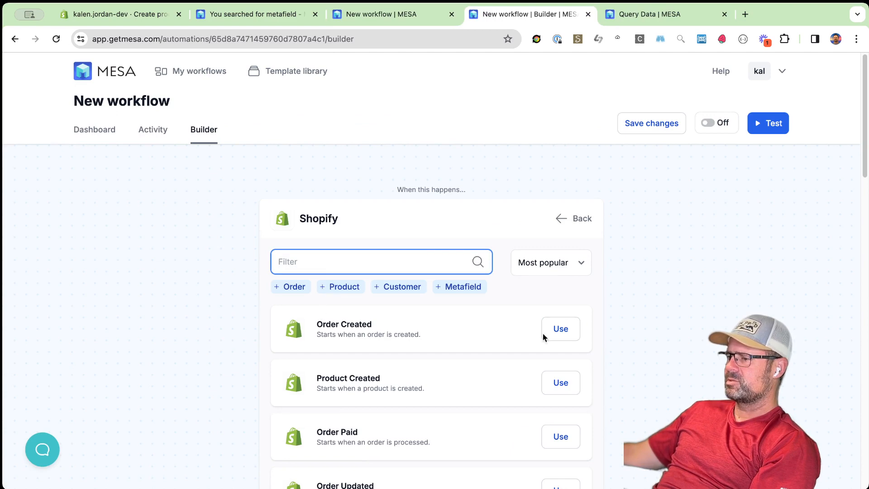
left_click(566, 332)
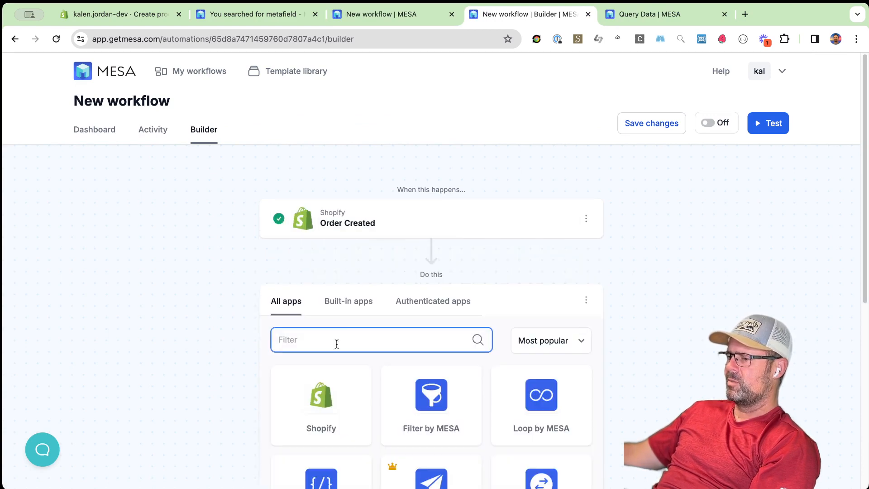
Add a Loop step that iterates over the Line Items variable from the Order Created trigger
left_click(565, 401)
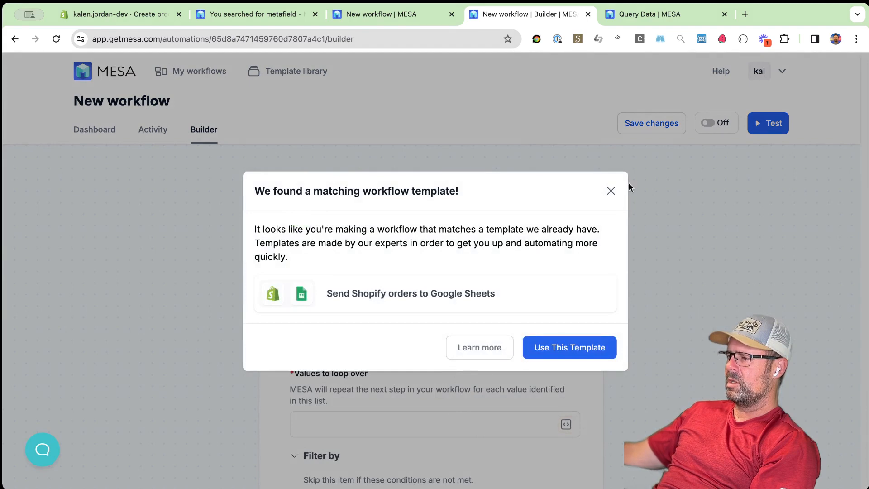
left_click(611, 190)
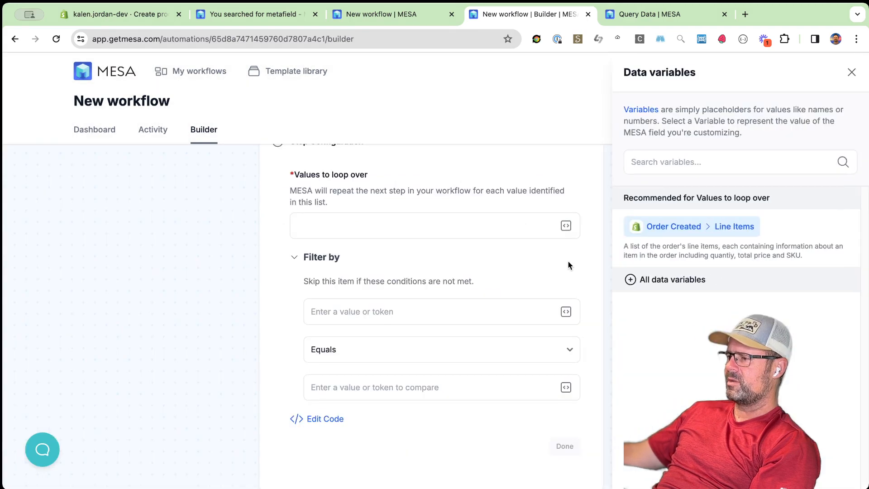
left_click(718, 228)
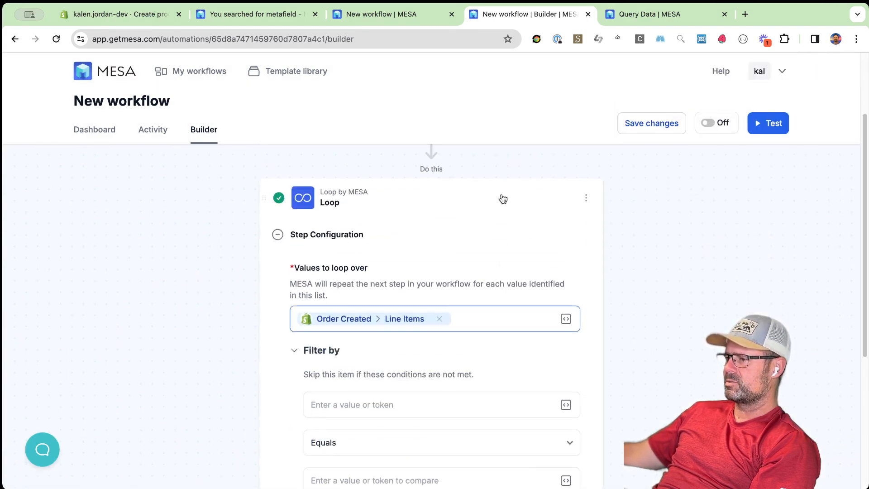
Add a Data by MESA Update or Create Record action inside the loop
type("data")
left_click(344, 346)
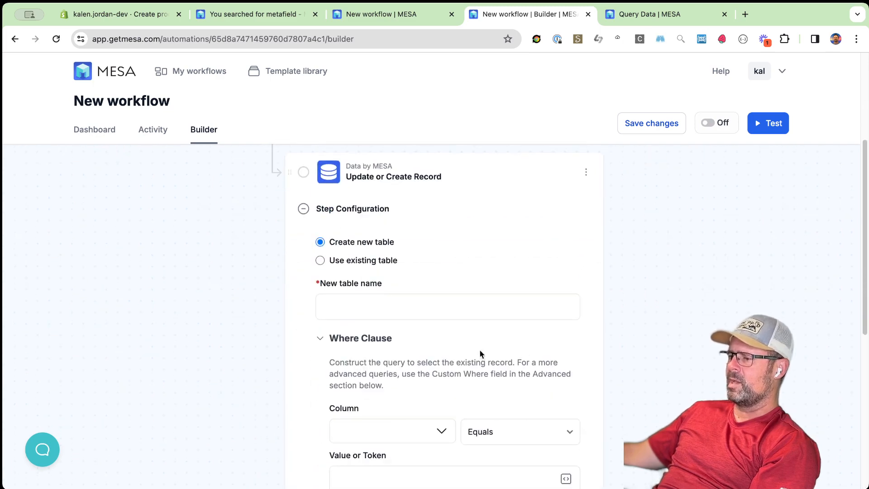
left_click(390, 259)
left_click(378, 303)
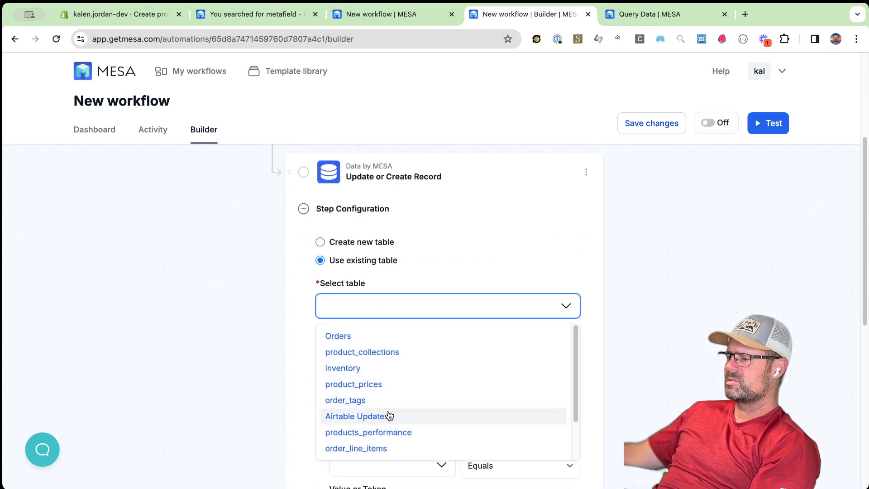
left_click(372, 243)
left_click(372, 296)
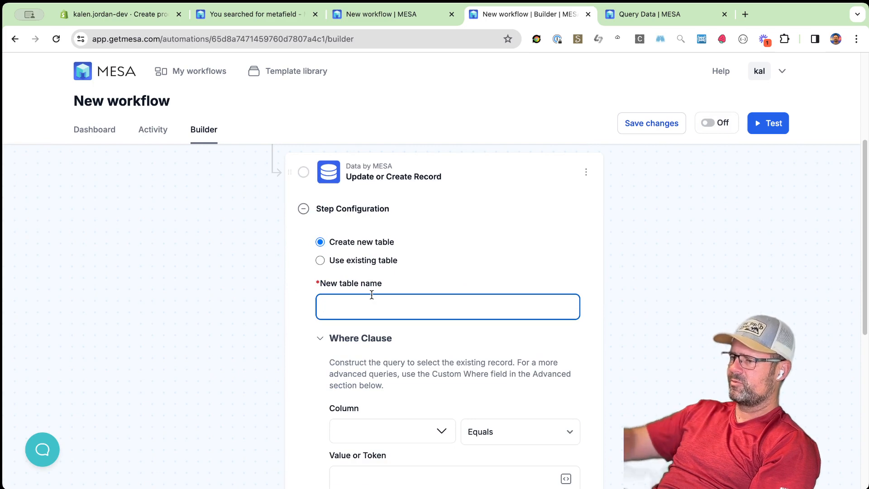
Define a column named id with the Number type and the Loop's ID variable as its value
scroll(369, 415, "down", 5)
left_click(376, 388)
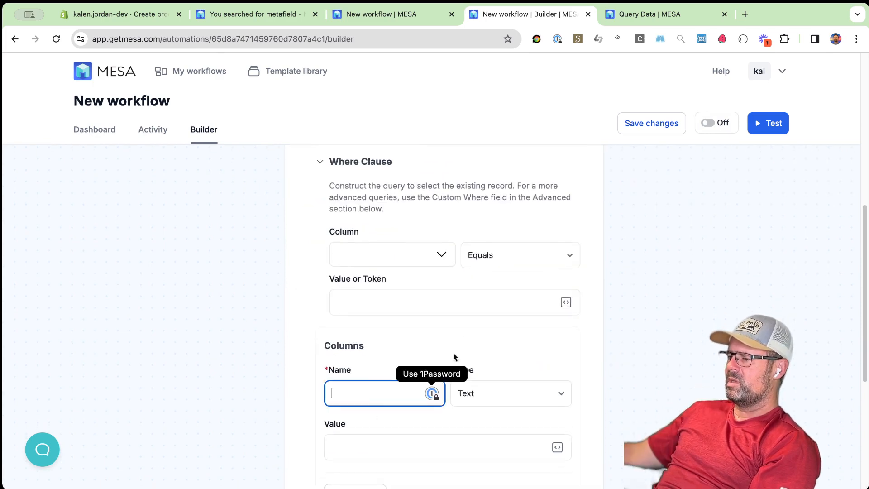
type("id")
key("Tab")
left_click(515, 411)
left_click(557, 447)
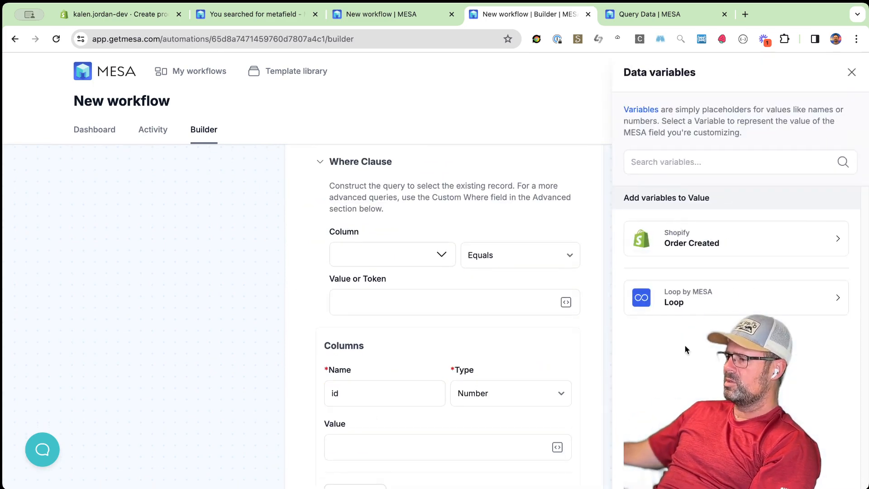
left_click(702, 311)
left_click(649, 478)
scroll(541, 419, "down", 4)
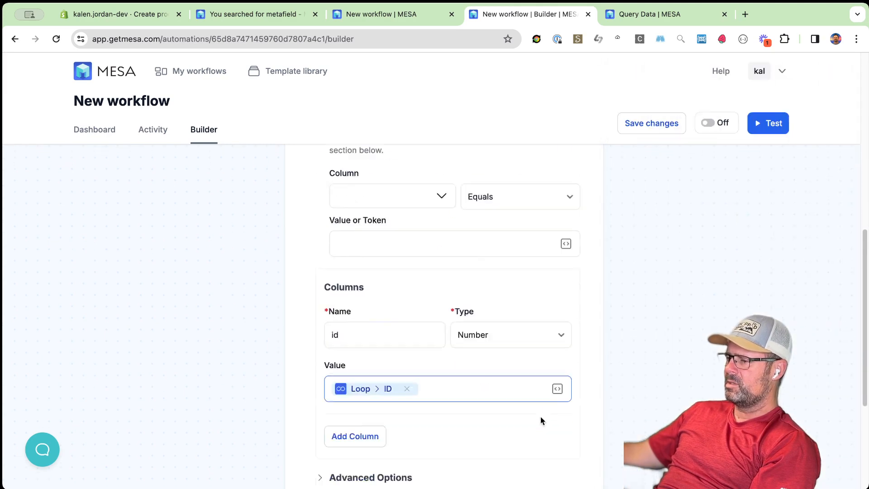
Add another column, and set the Where Clause column to id with {{loop.id}} as its value, copied from the id column
left_click(374, 342)
left_click(396, 290)
key("super+c")
scroll(410, 287, "up", 3)
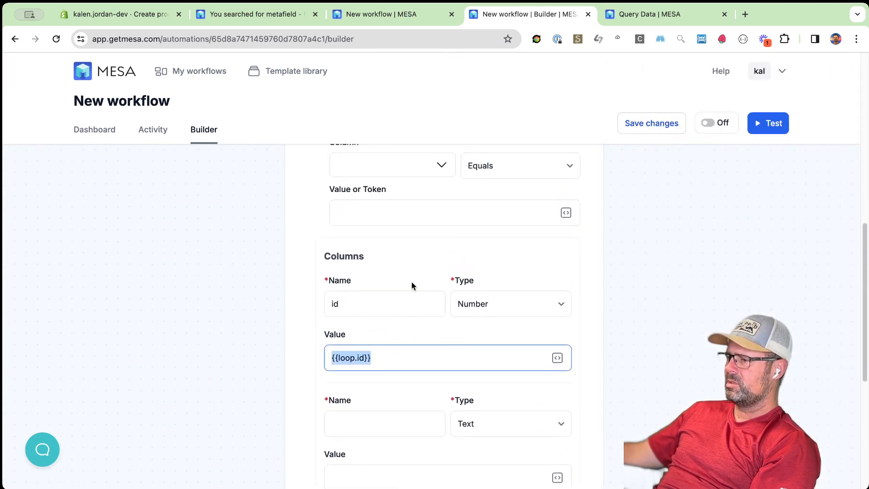
left_click(410, 284)
key("super+v")
double_click(355, 381)
left_click(383, 237)
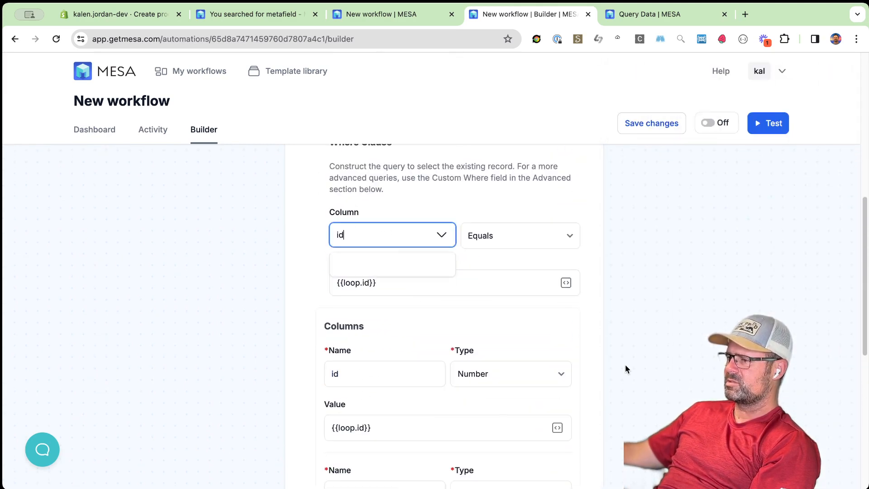
Name the second column created_at and set its type to Date
scroll(626, 369, "down", 6)
scroll(382, 281, "up", 3)
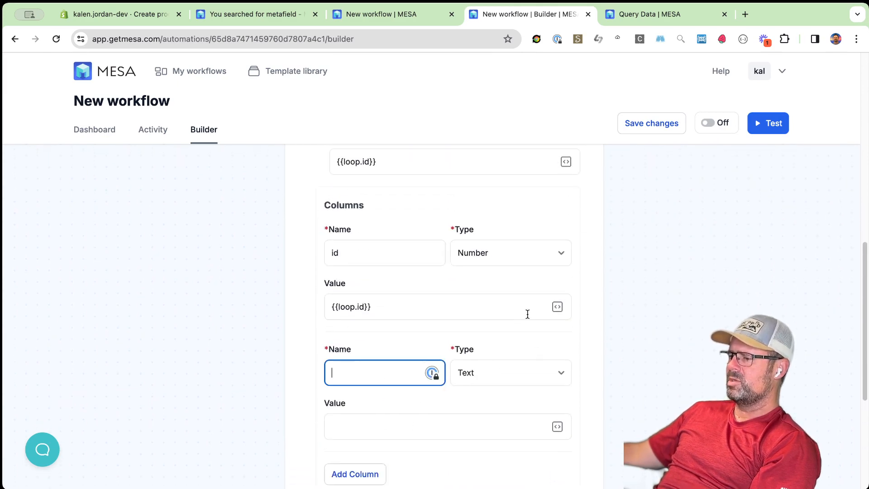
type("created_at")
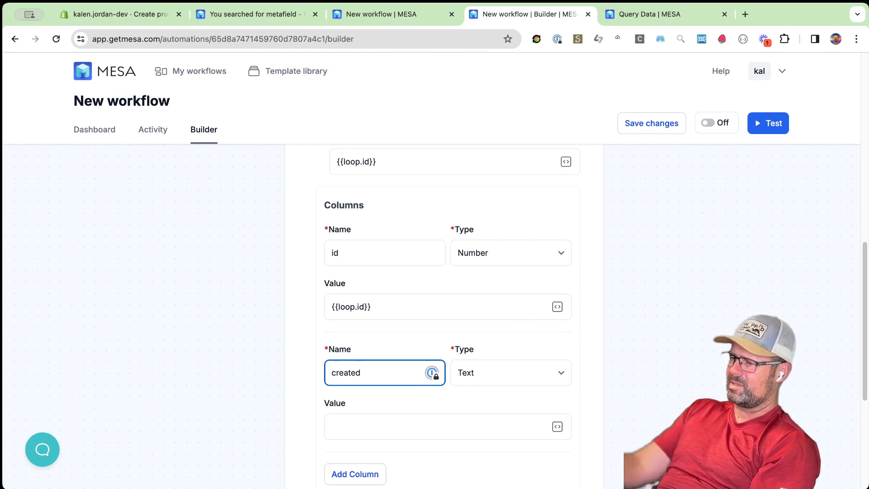
key("Tab")
key("d")
Search the Loop variables for a created date to use as the created_at value, and return to the list of variable sources
left_click(558, 426)
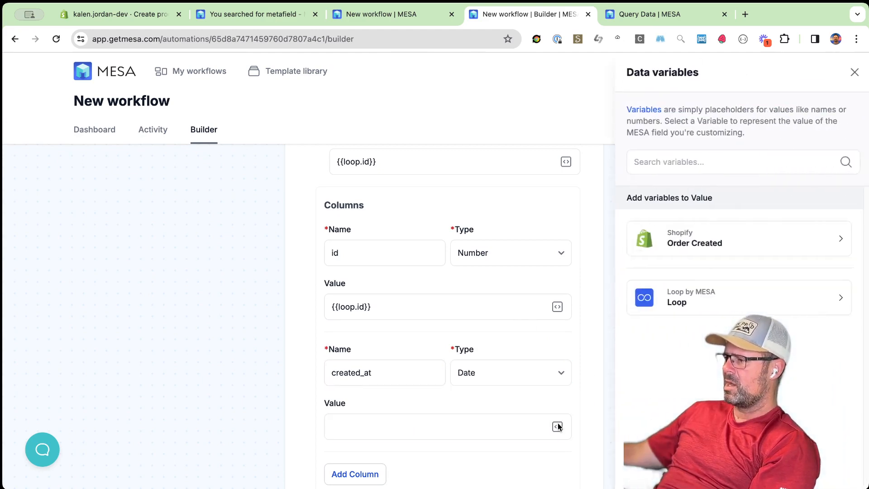
left_click(745, 301)
scroll(673, 365, "down", 5)
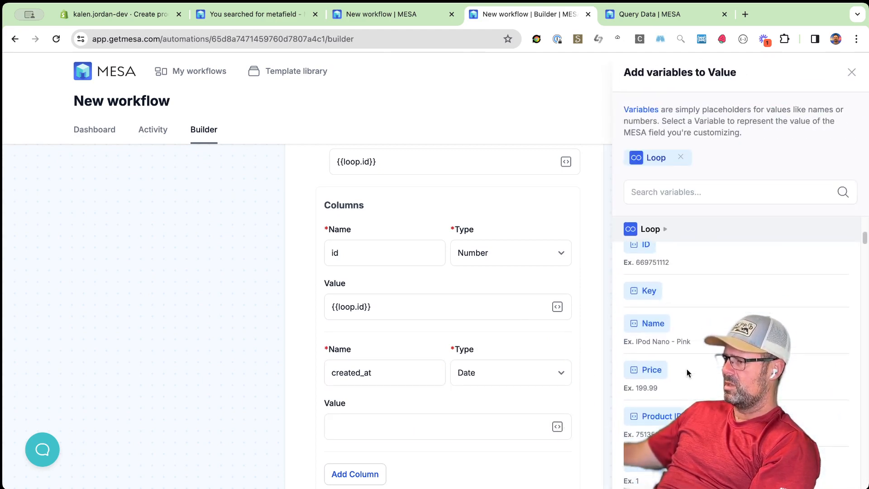
left_click(679, 192)
type("created")
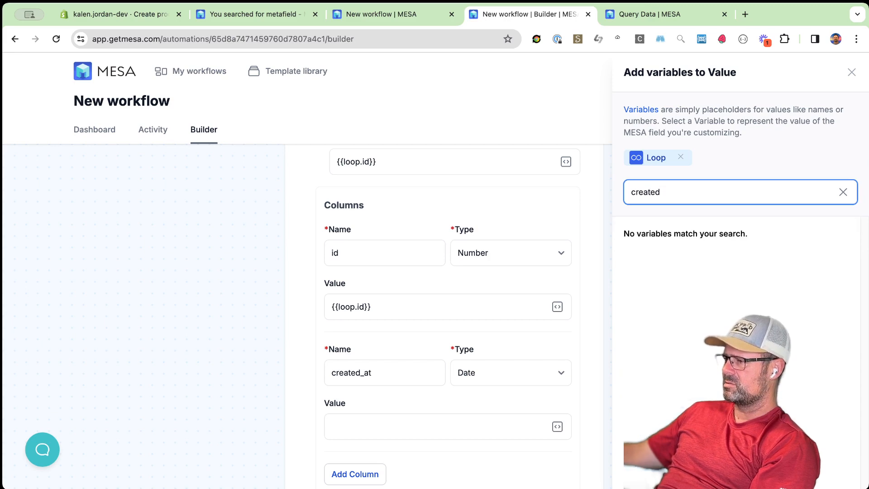
key("BackSpace")
key("BackSpace")
key("BackSpace")
key("BackSpace")
key("BackSpace")
key("BackSpace")
key("BackSpace")
scroll(733, 362, "down", 10)
left_click(681, 156)
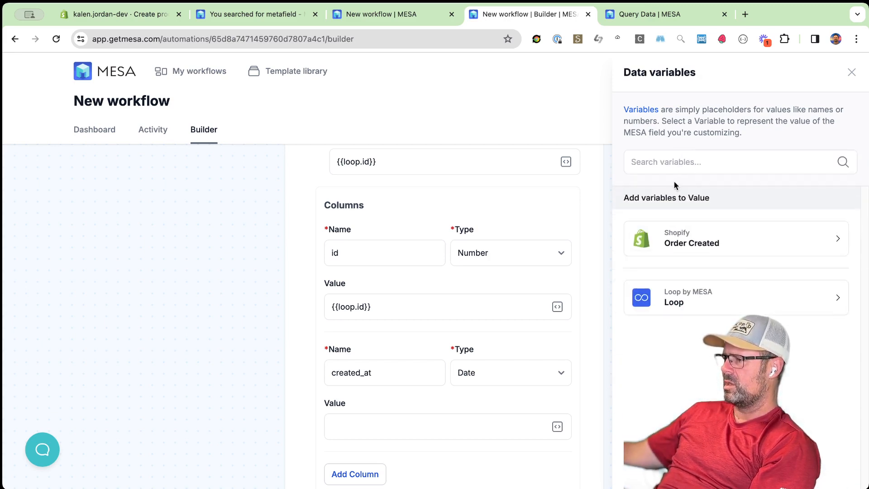
Search the variables for "created" and set the created_at column's value to Order Created > Created At
left_click(675, 163)
type("created")
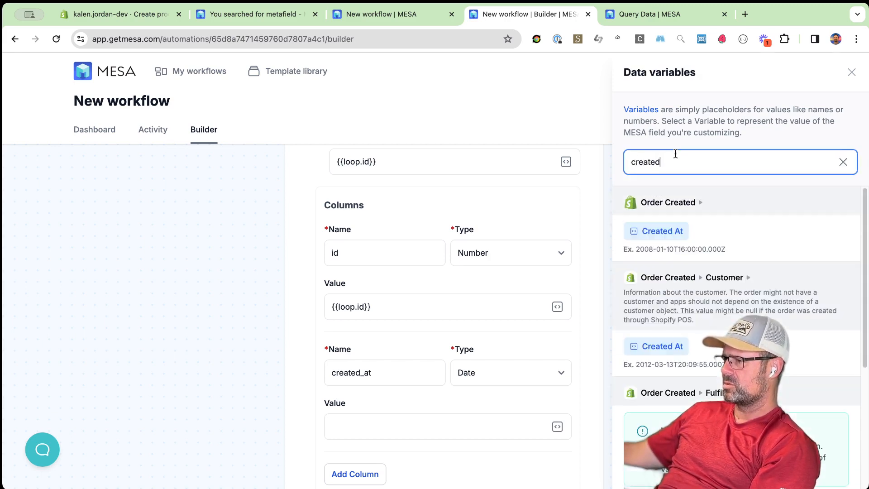
left_click(668, 234)
Add a Text column named sku with the Loop's Sku variable as its value
left_click(355, 431)
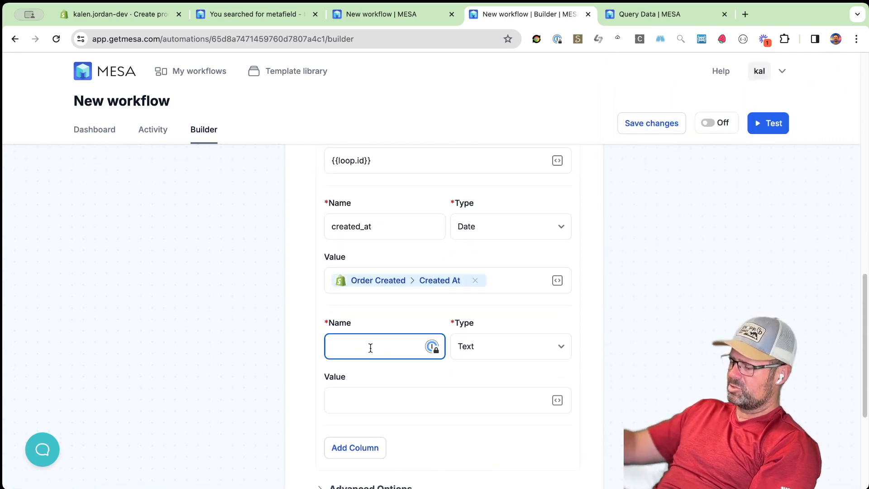
type("sku")
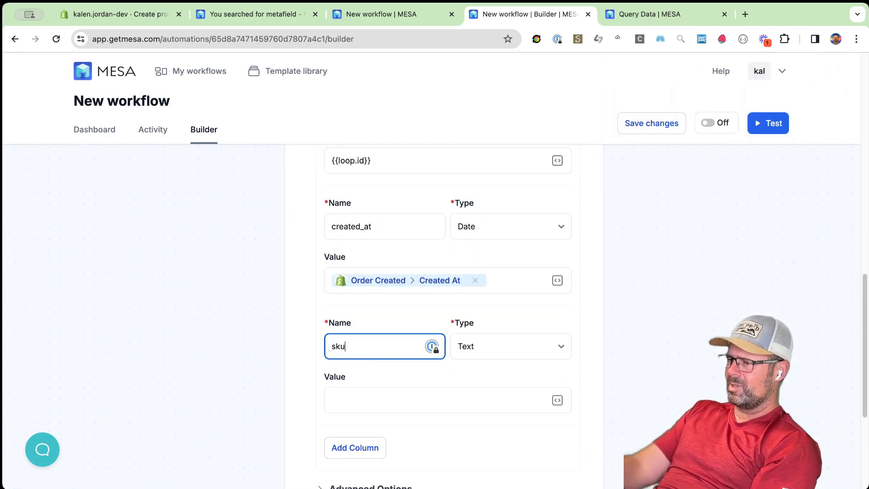
double_click(384, 351)
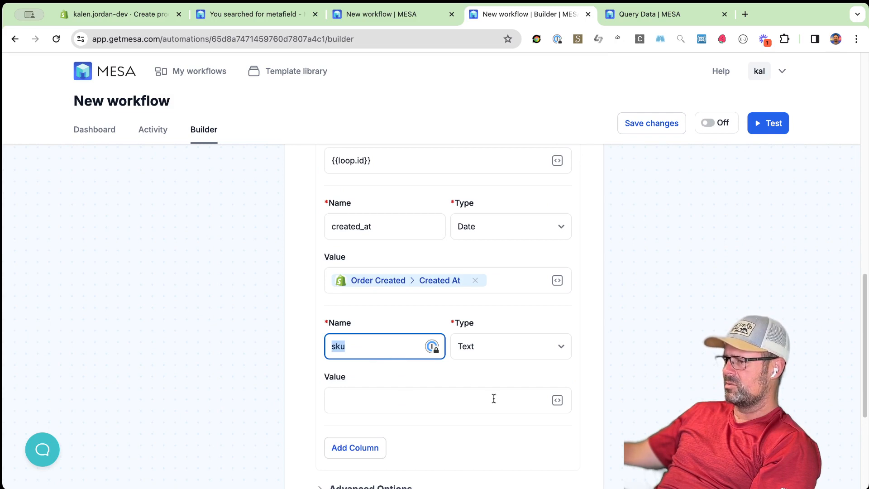
left_click(557, 400)
left_click(701, 161)
type("sku")
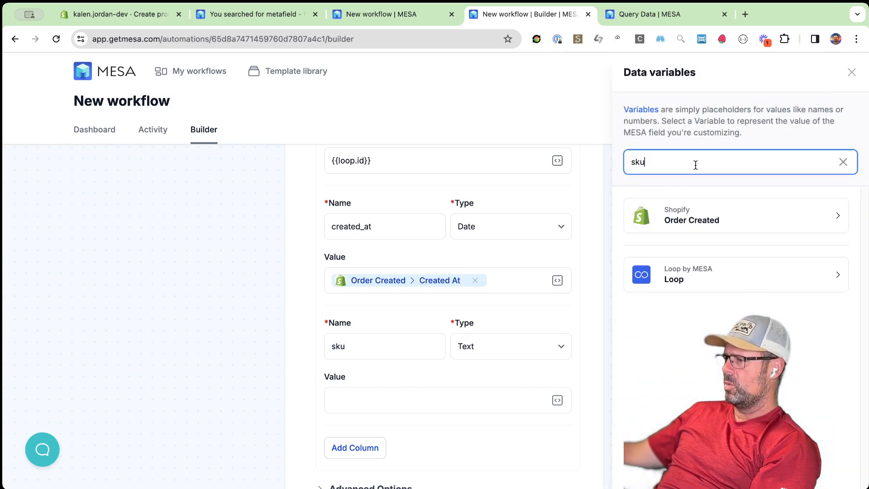
left_click(648, 230)
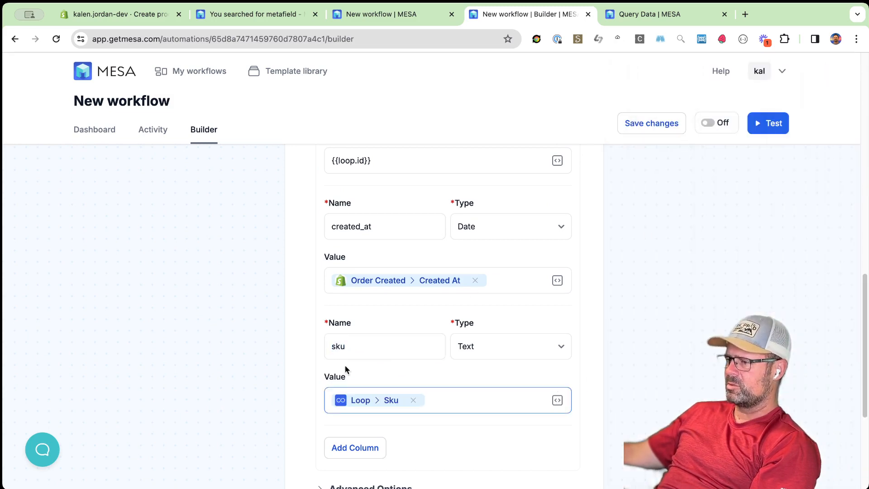
Add a Number column named product_id with the Loop's Product ID variable as its value
scroll(353, 380, "down", 2)
left_click(361, 374)
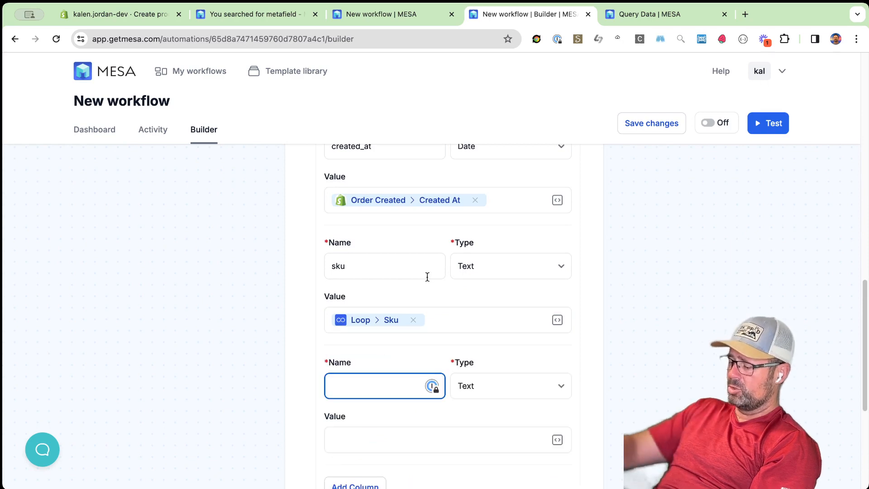
type("product_id")
left_click(557, 439)
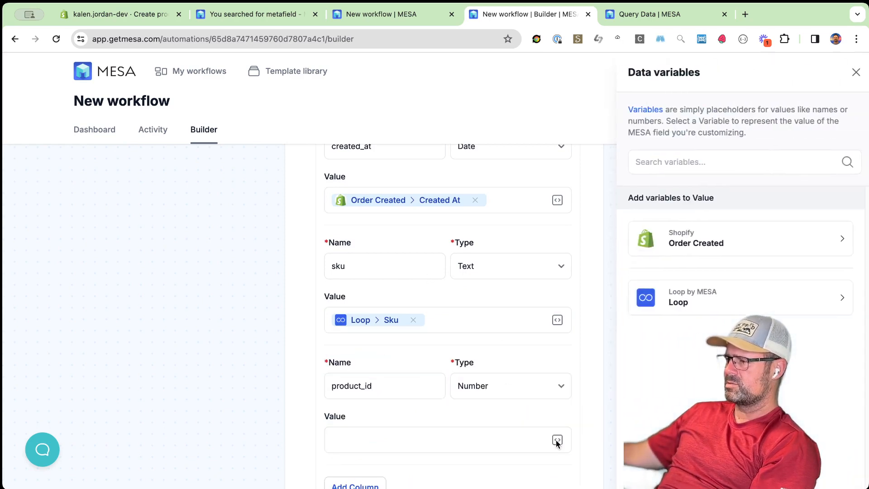
left_click(737, 292)
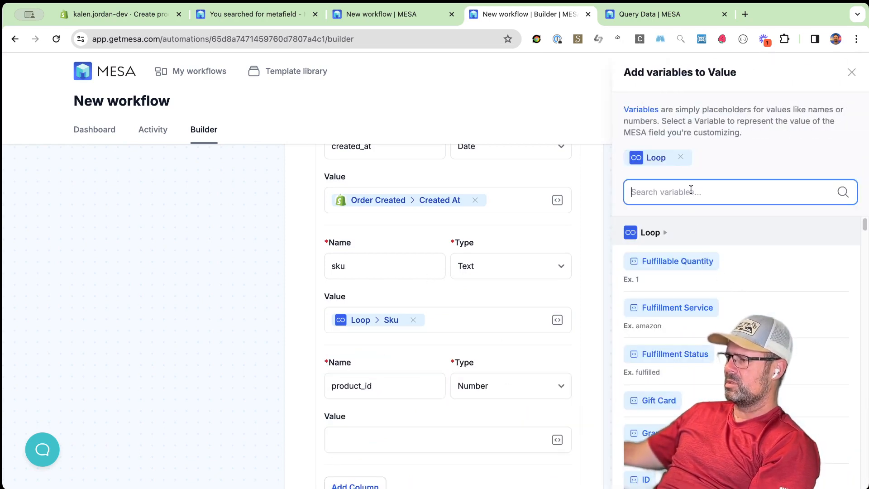
type("produ")
left_click(667, 259)
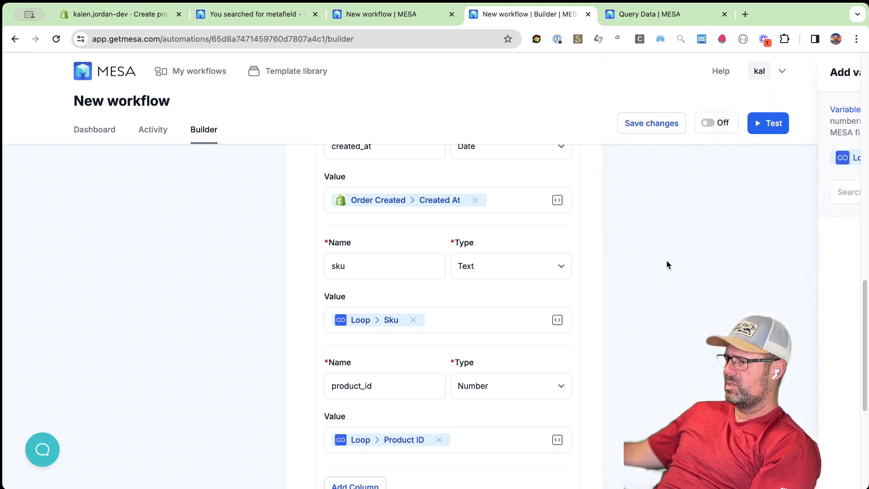
Add a column named quantity, set its type to Number, and use the Loop's Quantity variable as its value
scroll(417, 392, "down", 5)
left_click(362, 424)
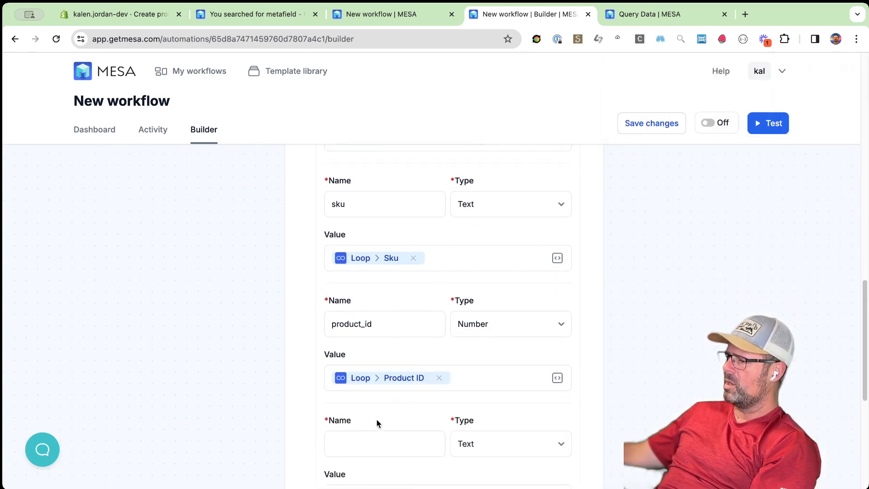
left_click(376, 453)
scroll(376, 453, "down", 3)
type("quant")
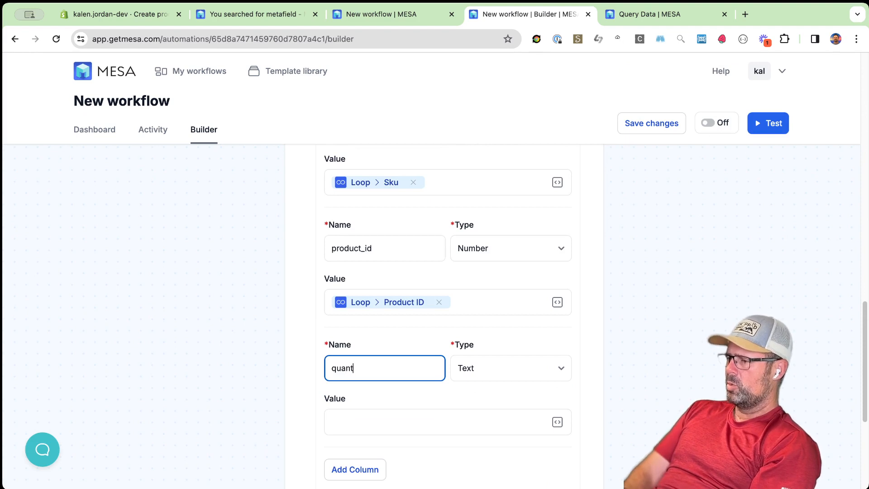
type("ity")
left_click(464, 370)
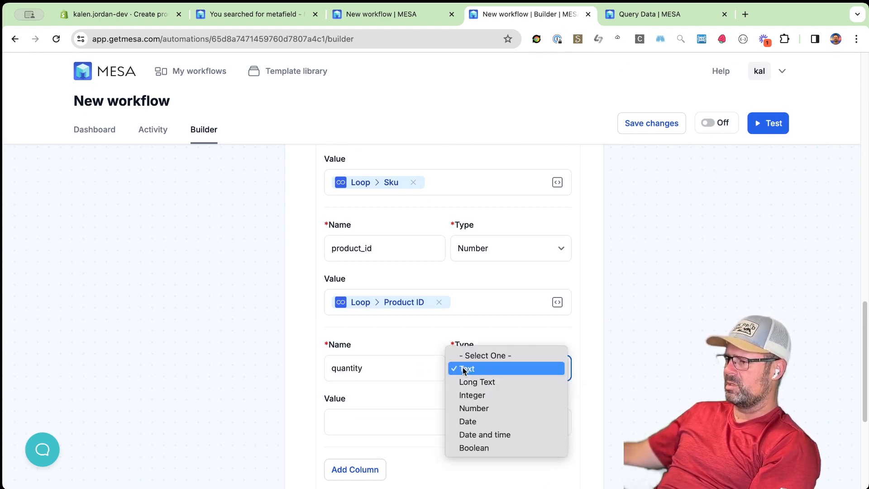
left_click(485, 409)
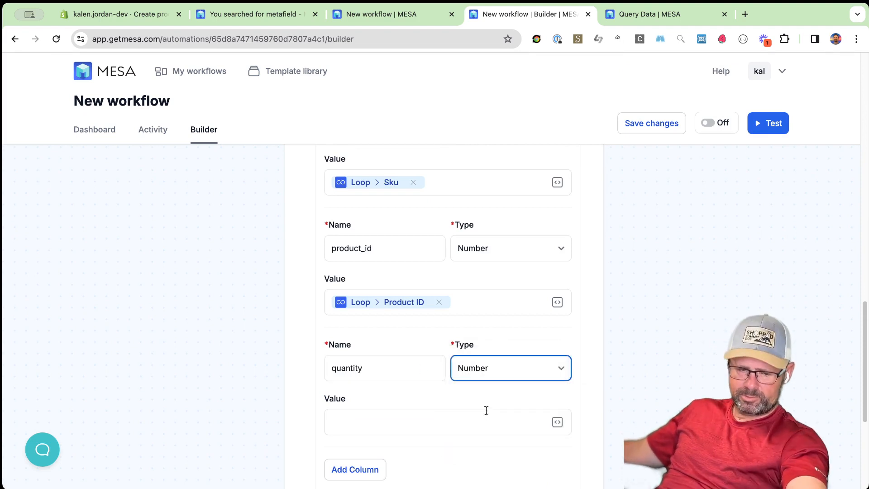
left_click(558, 422)
left_click(682, 163)
type("q")
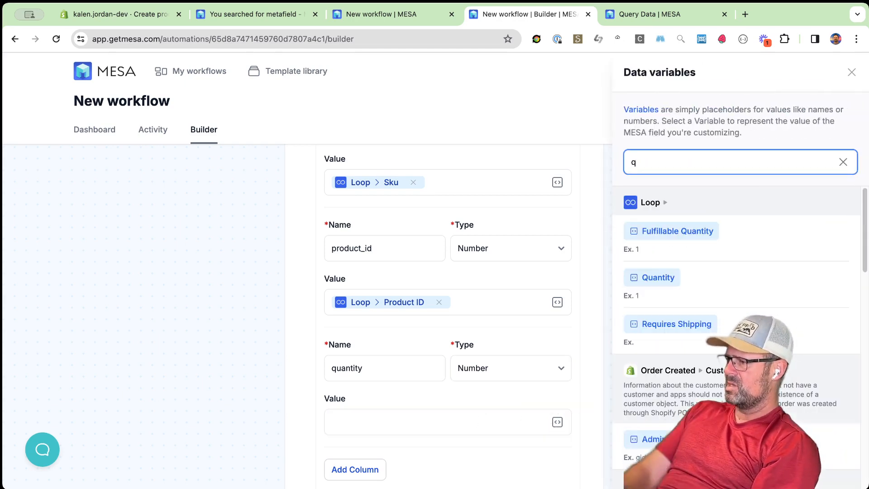
left_click(656, 278)
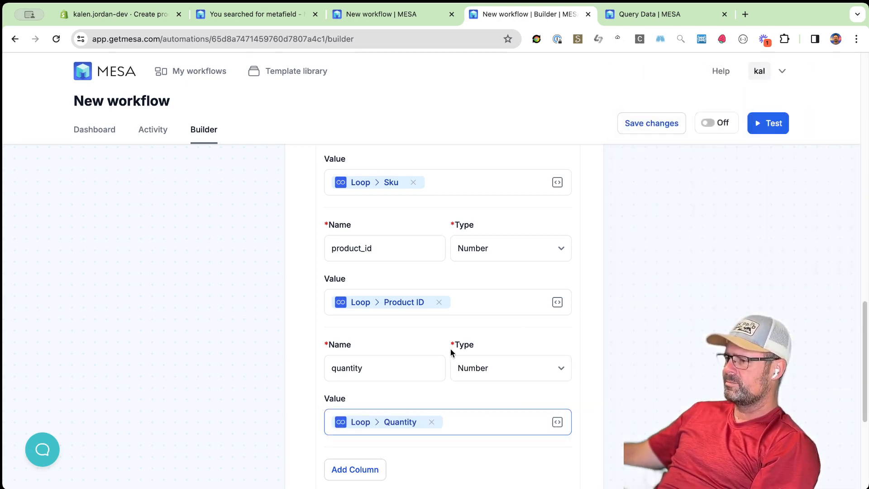
Collapse the Update or Create Record step and save the workflow
scroll(452, 350, "up", 6)
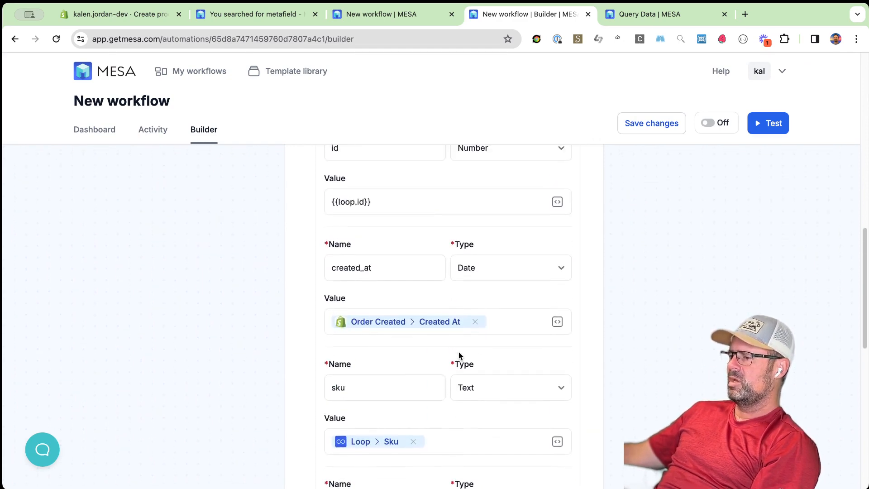
scroll(460, 352, "up", 15)
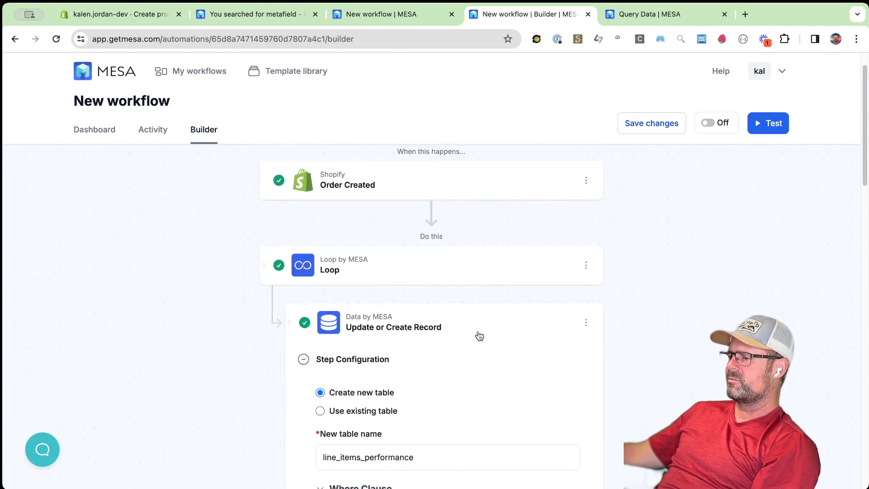
left_click(479, 336)
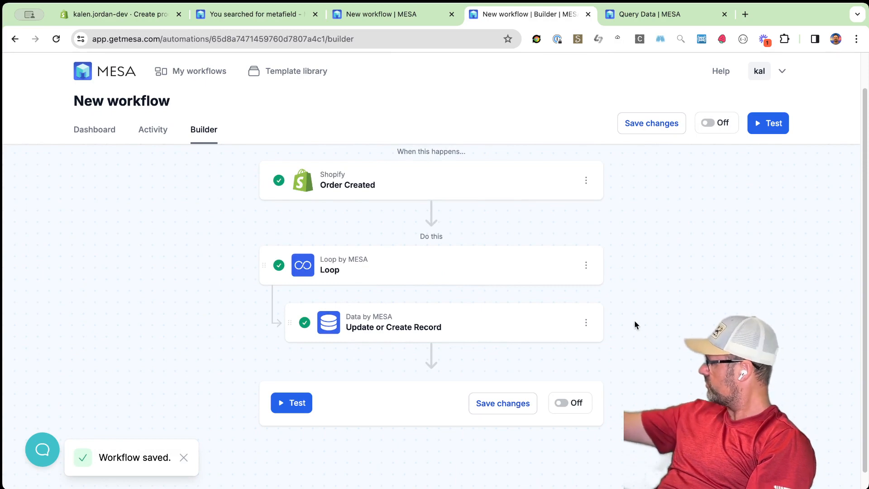
Rename the product-saving workflow as "Low Performing Products #1 - Save Products" and save its settings
left_click(367, 14)
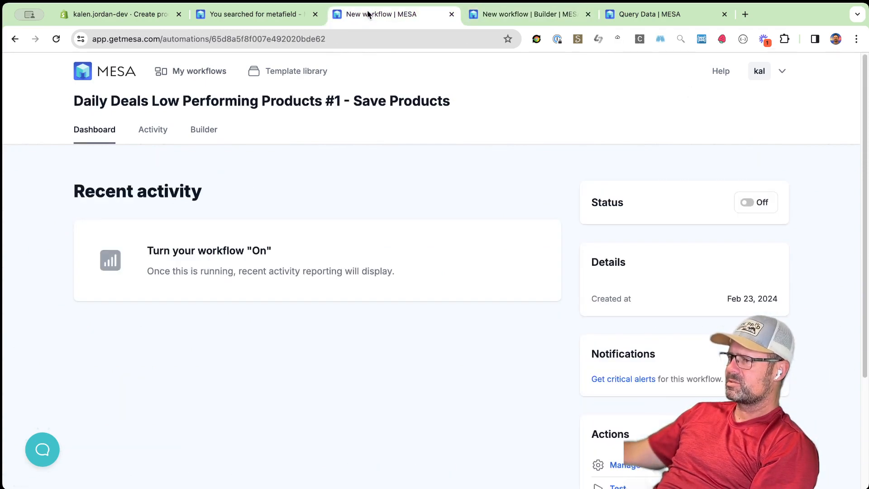
left_click(275, 101)
left_click(307, 198)
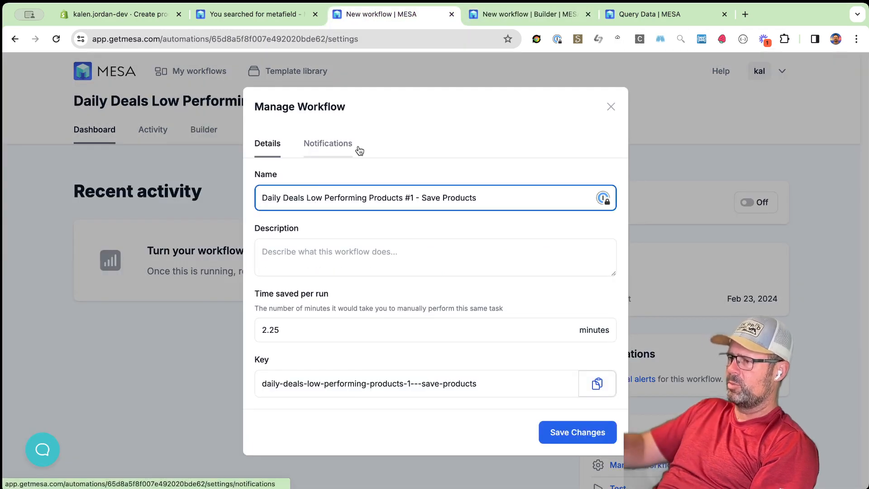
key("super+shift+Left")
key("BackSpace")
key("super+a")
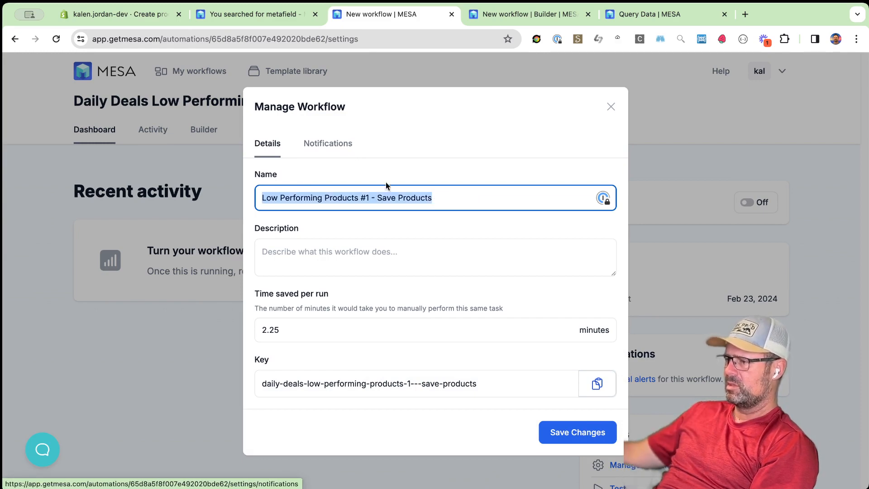
left_click(581, 443)
Rename the order workflow as "Low Performing Products #2 - Save Line Items" and save its settings
left_click(521, 18)
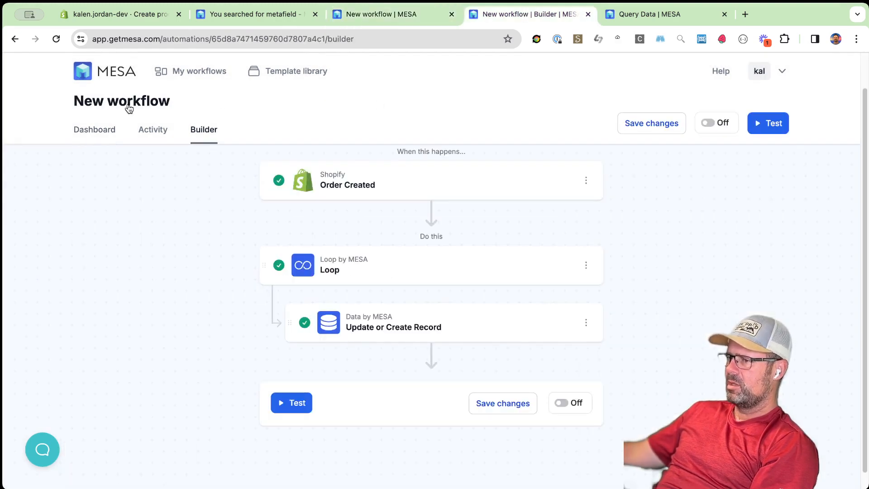
left_click(89, 106)
left_click(336, 198)
key("super+a")
type("Low Performing Products #2 - Save Products")
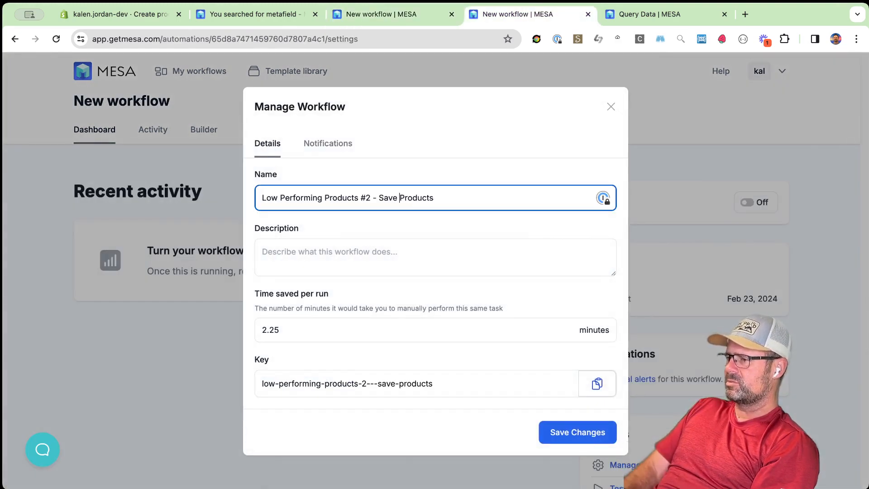
key("super+shift+Right")
type("Line Items")
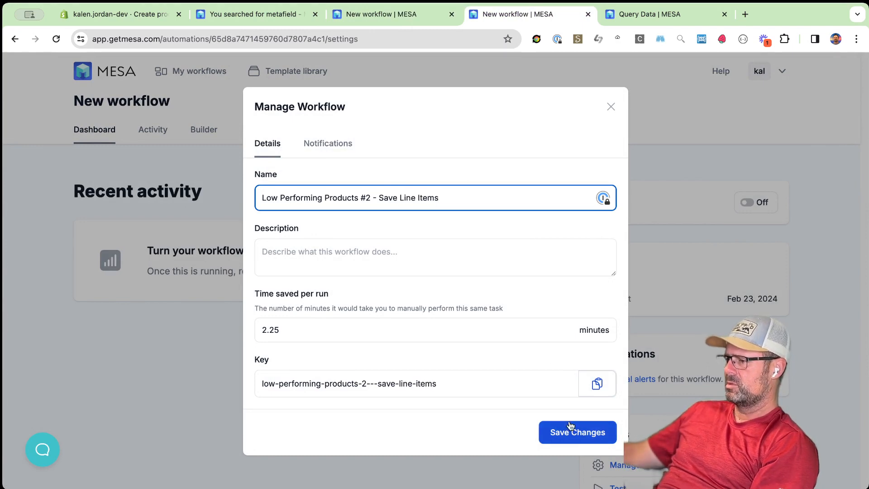
left_click(586, 440)
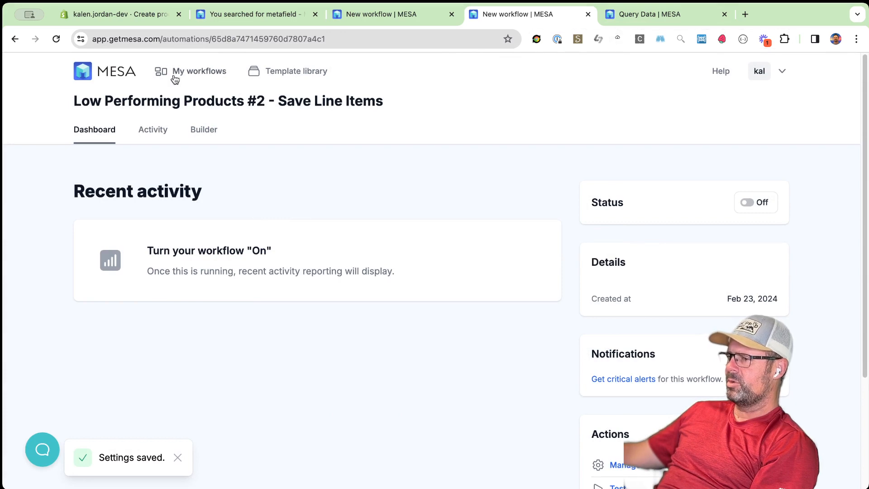
Return to the Save Line Items workflow's builder and run a test with Order #1251
left_click(190, 75)
key("super+bracketleft")
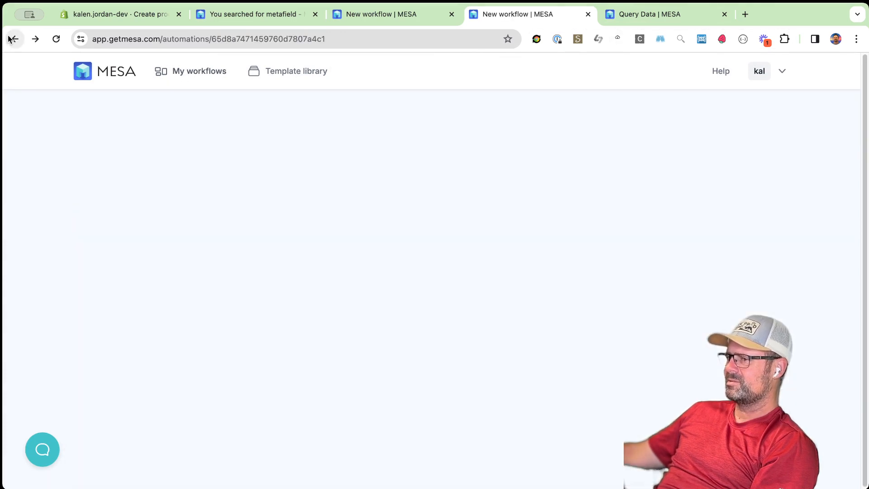
left_click(203, 131)
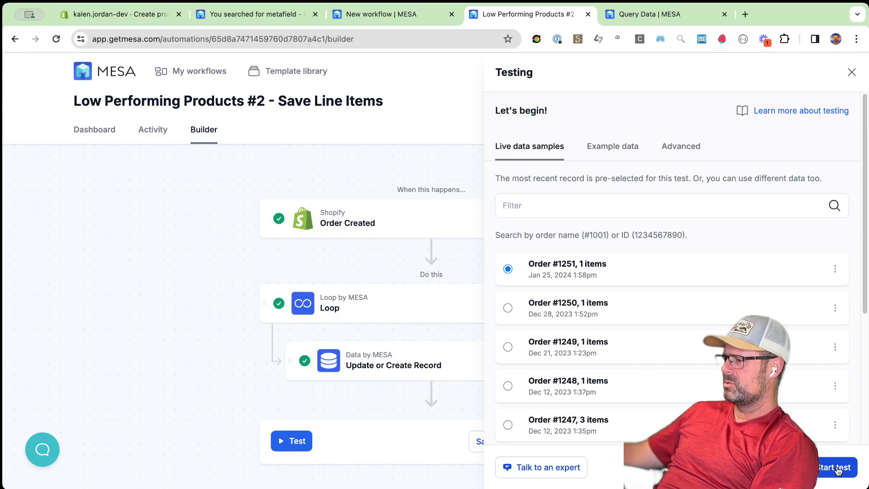
left_click(838, 471)
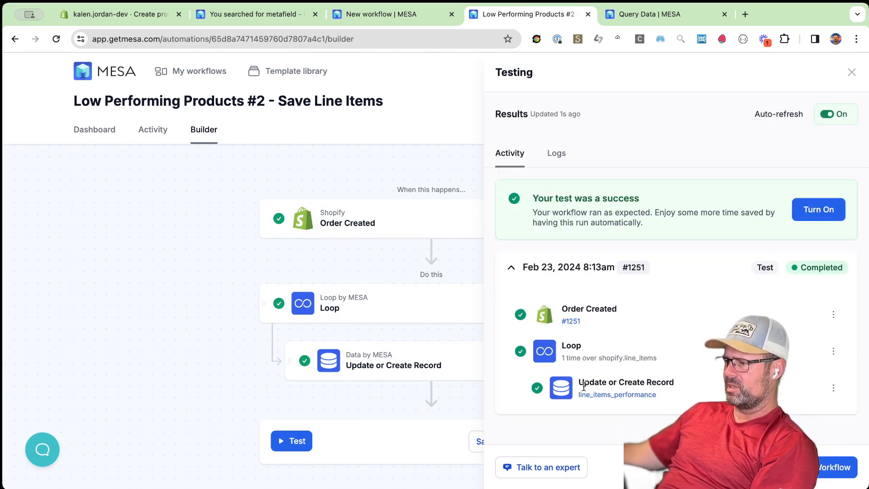
Examine the test record in the line_items_performance table, and close the query page
left_click(622, 398)
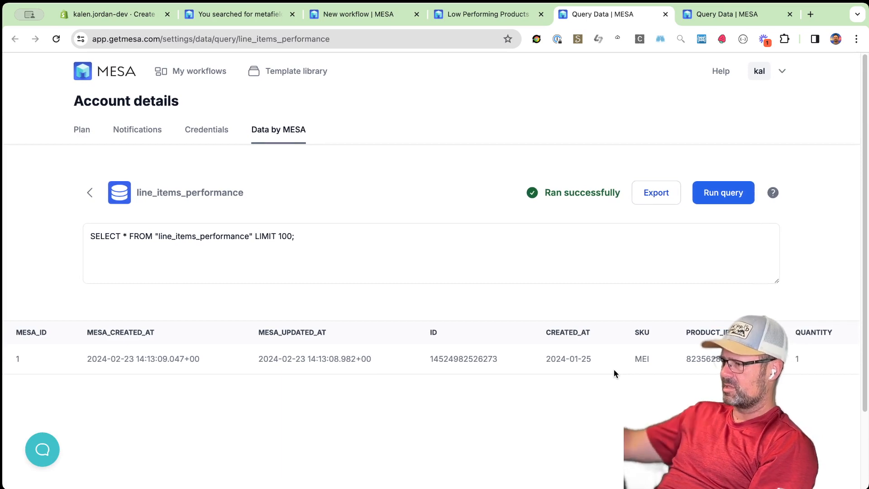
left_click(480, 13)
left_click(603, 16)
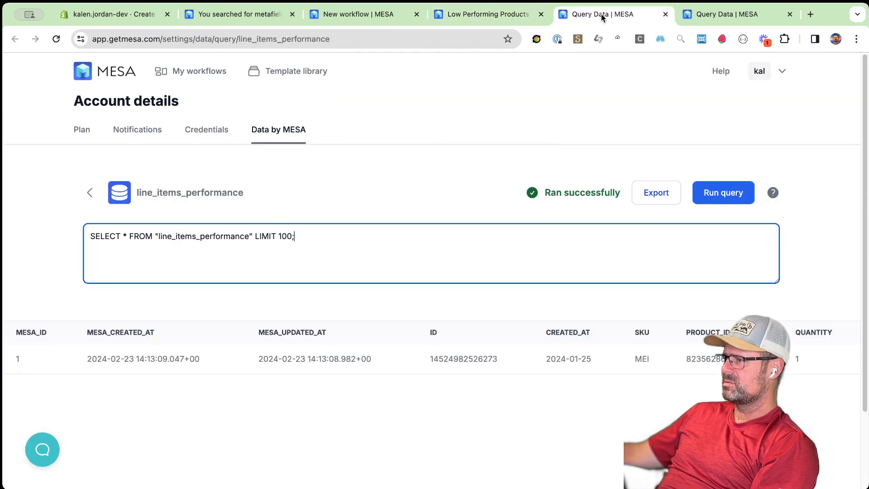
left_click(666, 14)
Search the workflows for "low per", and build a new workflow from scratch named "Low Performing Products #3 - Do The dEaLz Baby"
left_click(188, 72)
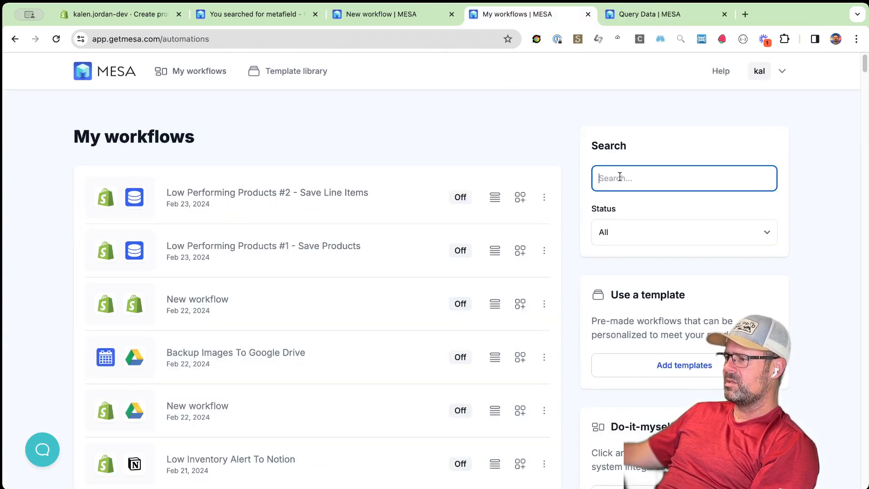
type("low per")
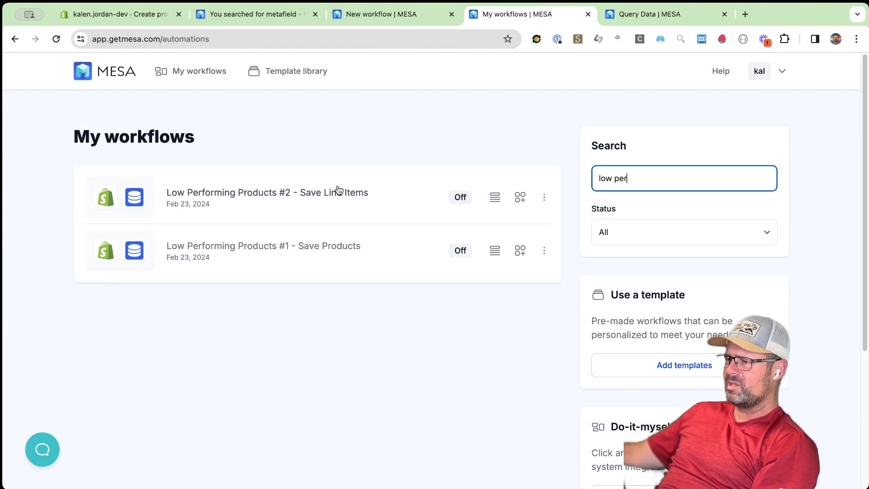
scroll(643, 371, "down", 5)
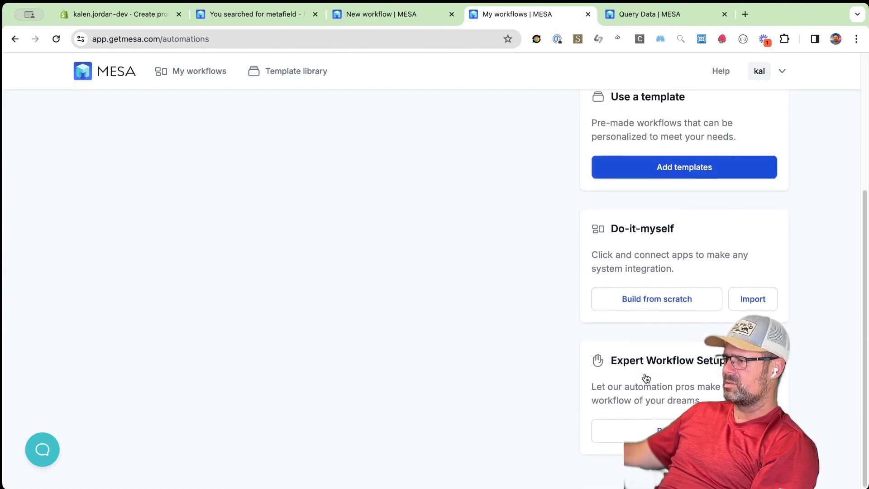
left_click(656, 316)
left_click(630, 465)
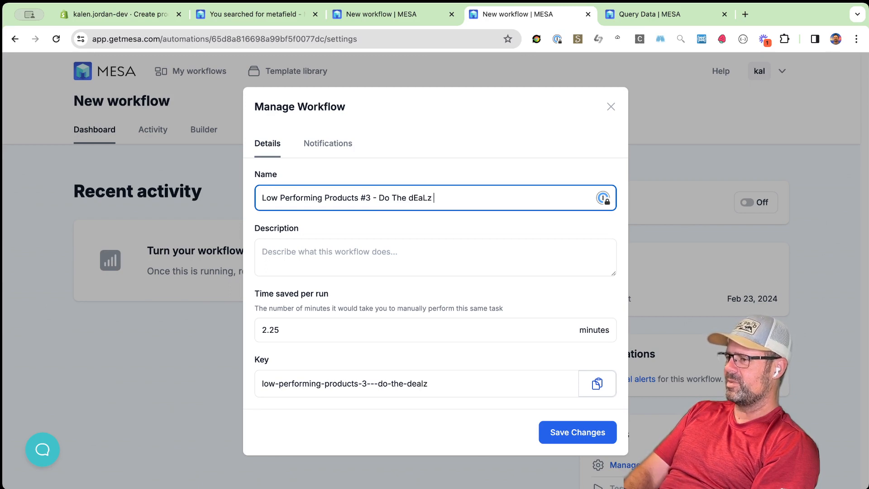
key("Return")
Use Schedule by MESA as the new workflow's trigger and choose Data by MESA as the app for its first action
type("sc")
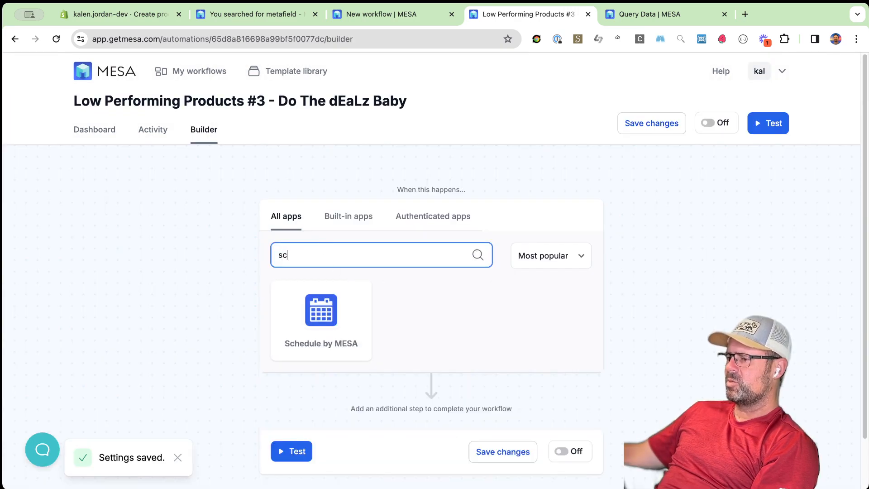
left_click(325, 319)
type("data")
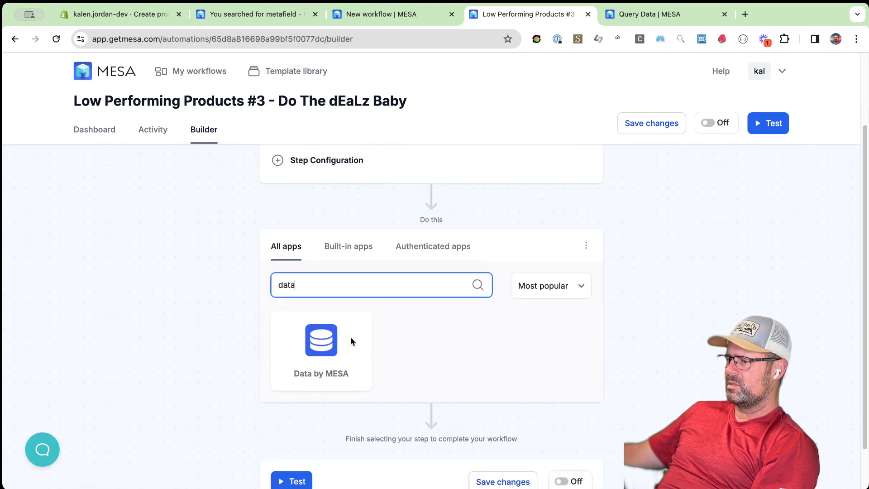
left_click(351, 341)
scroll(646, 323, "down", 1)
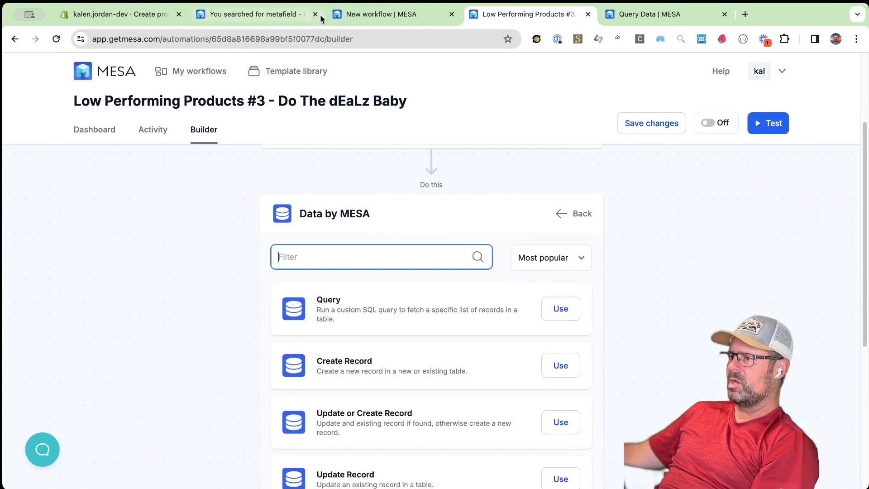
Return to the "Low Performing Products #1 - Save Products" workflow and turn it on in its builder
left_click(254, 18)
left_click(392, 16)
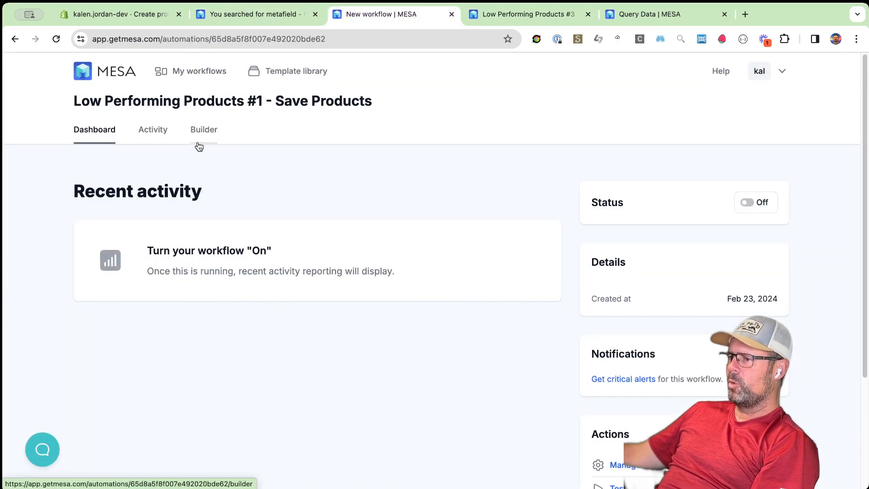
left_click(209, 133)
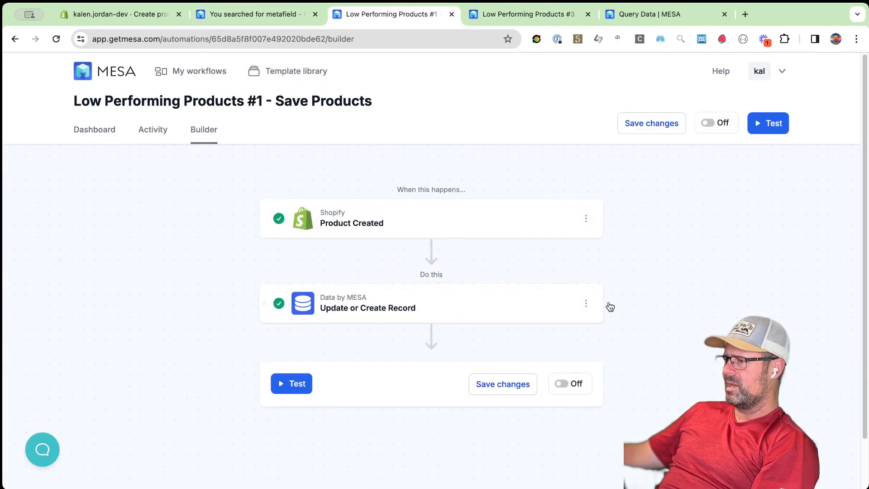
left_click(715, 131)
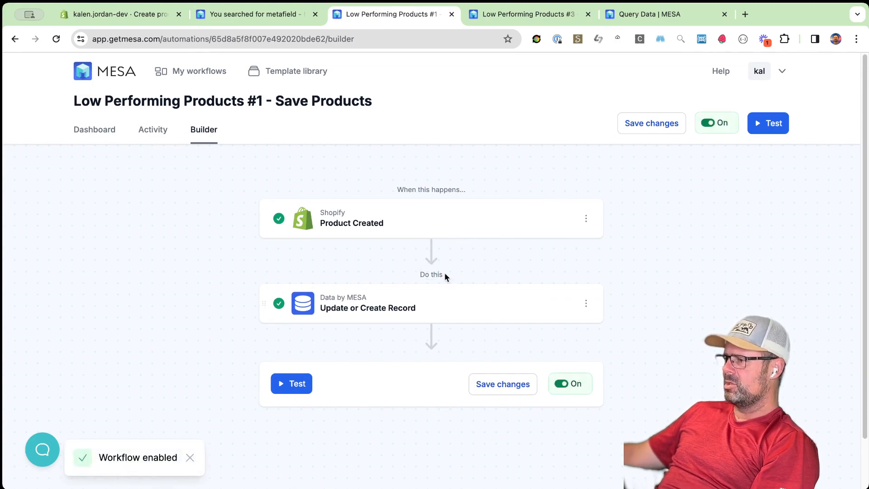
scroll(157, 323, "down", 1)
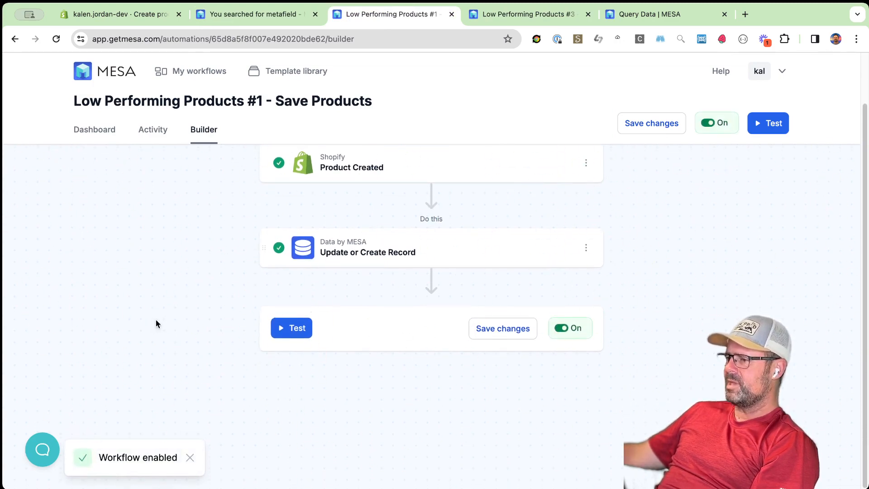
scroll(182, 294, "up", 1)
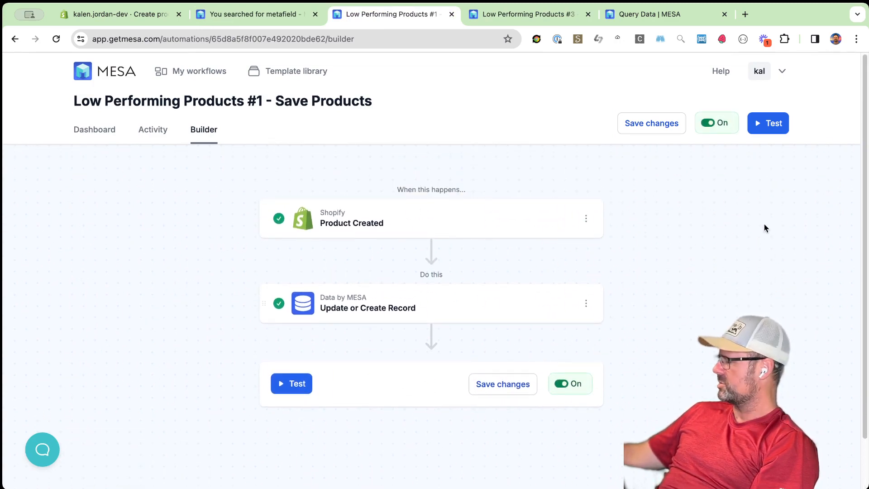
Set the Time Travel timeframe of the Save Products workflow to All Time and preview the previous product records
left_click(153, 129)
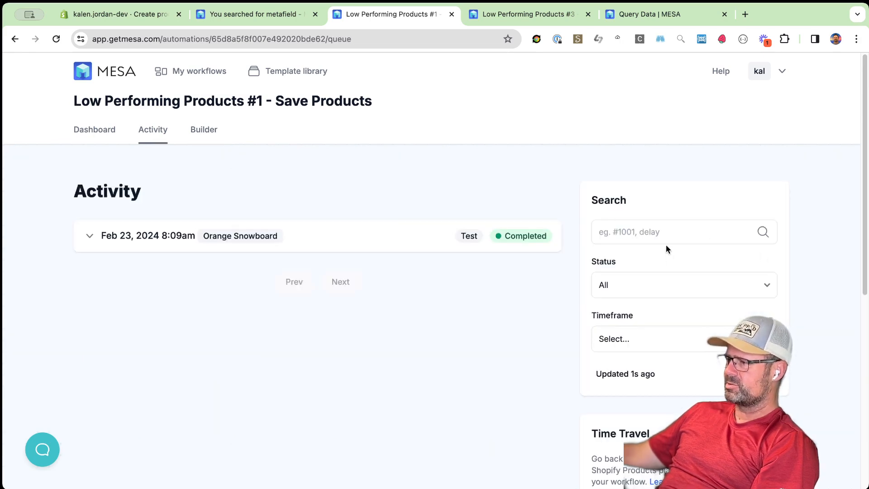
scroll(658, 324, "down", 4)
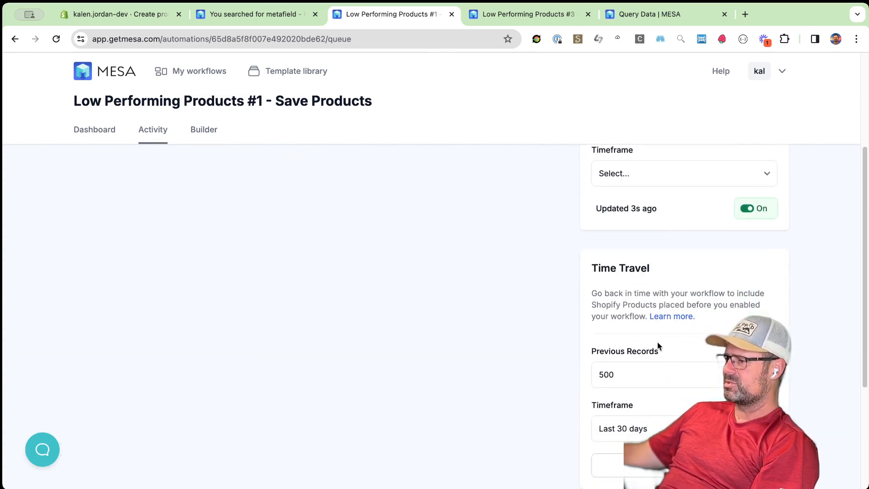
left_click(645, 434)
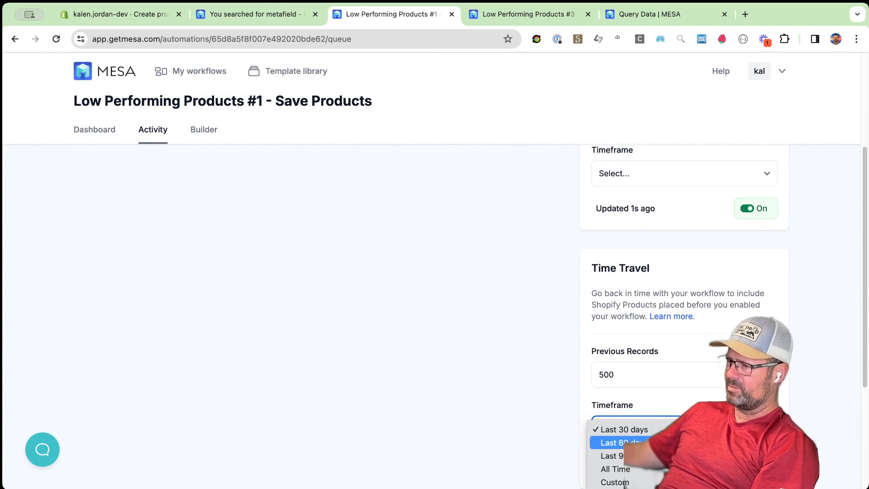
left_click(616, 469)
scroll(582, 451, "down", 4)
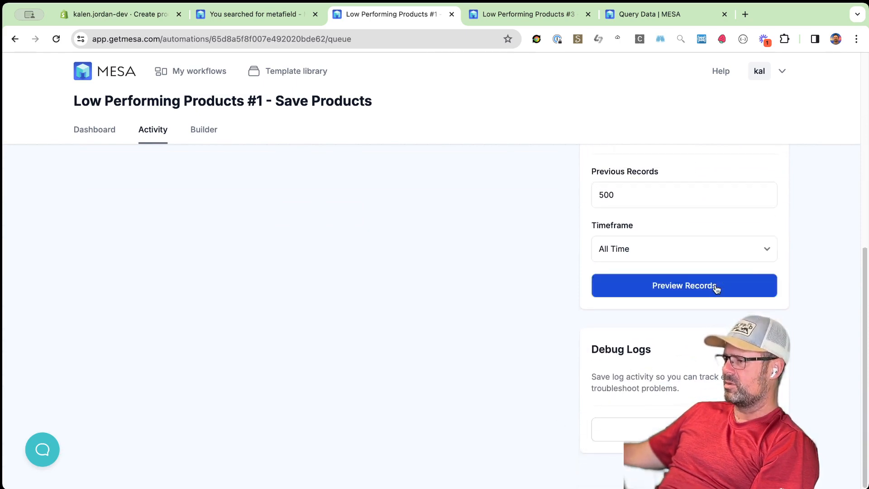
left_click(716, 288)
key("Escape")
scroll(636, 389, "up", 2)
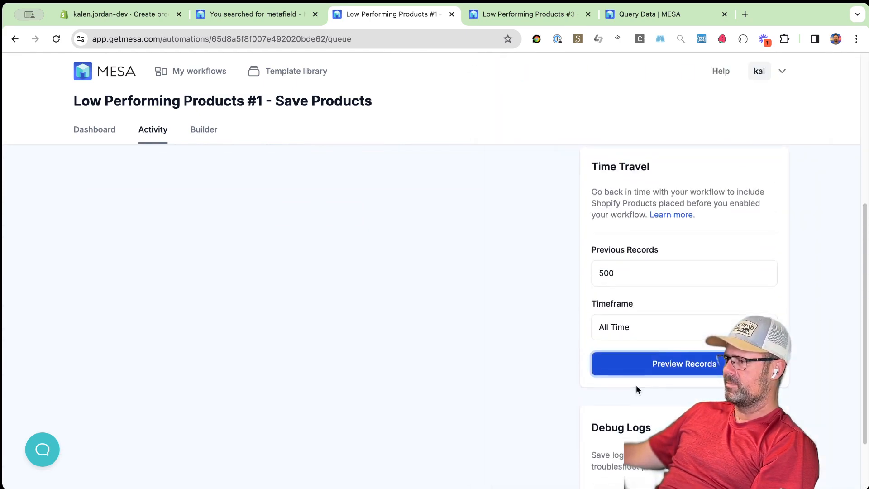
scroll(636, 390, "up", 5)
scroll(628, 388, "down", 4)
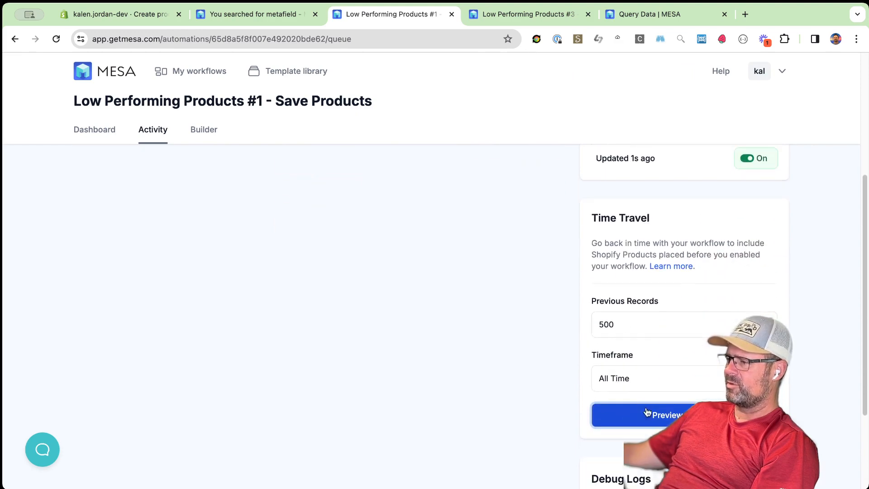
left_click(684, 415)
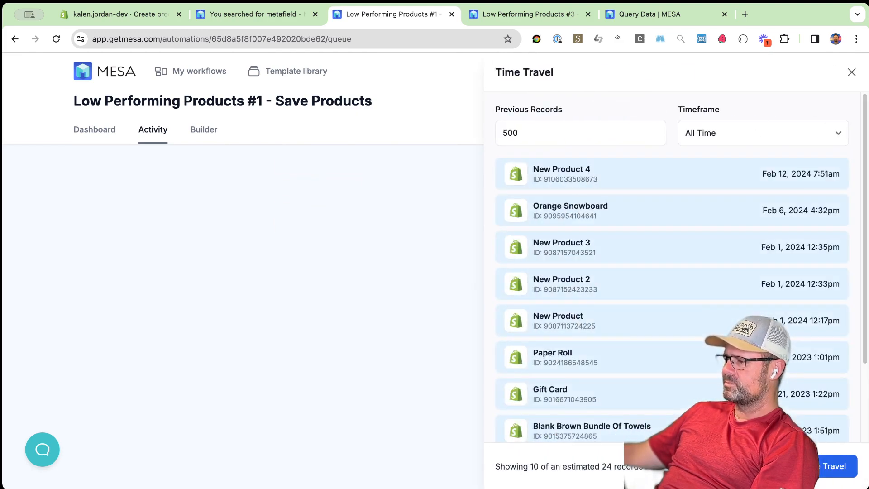
Examine the estimated number of product records in the Time Travel preview
left_click(629, 467)
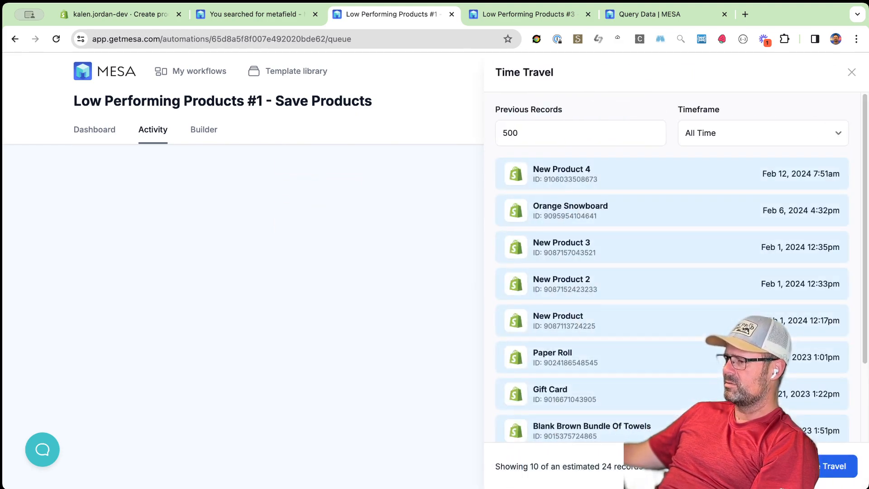
triple_click(559, 468)
left_click(644, 469)
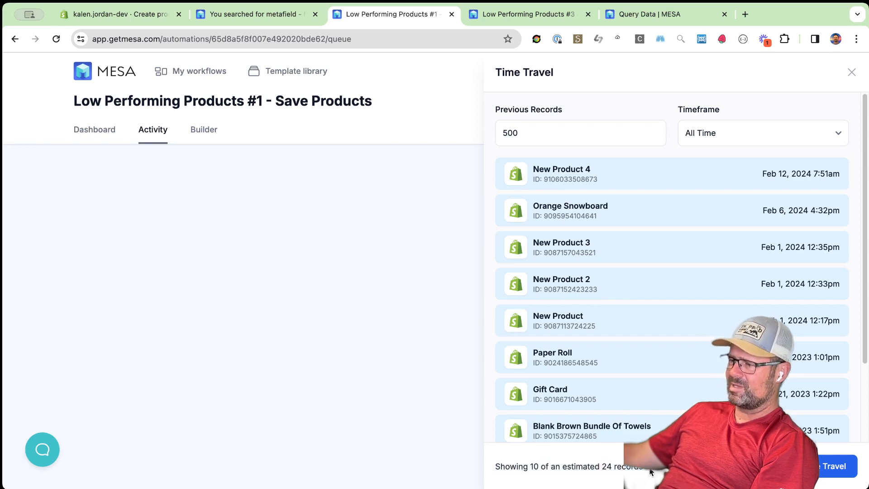
left_click_drag(644, 469, 531, 470)
left_click(493, 472)
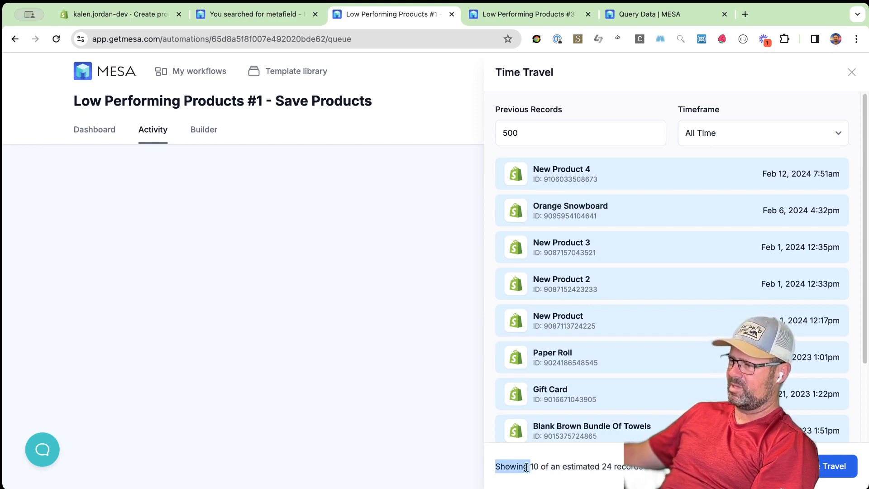
left_click(634, 469)
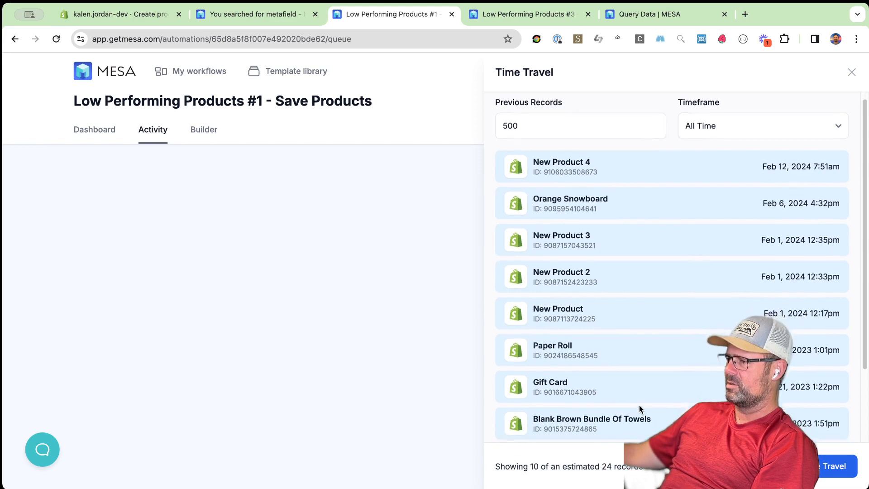
Start Time Travel on the previewed product records and confirm the run
scroll(639, 406, "down", 3)
left_click(835, 466)
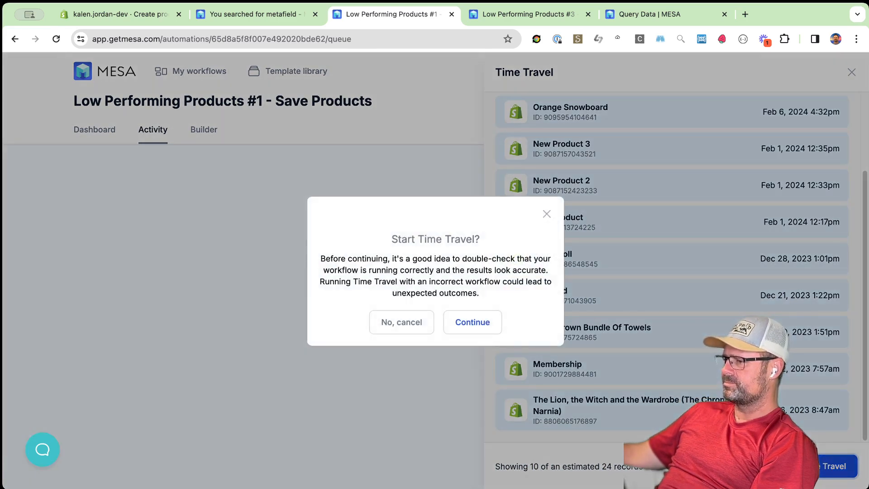
left_click(473, 322)
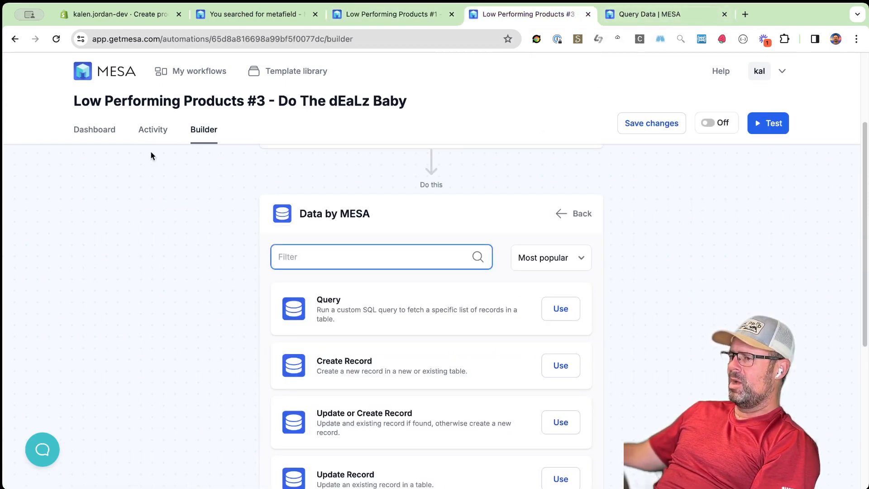
Search the workflows for "low per", and turn on "Low Performing Products #2 - Save Line Items"
left_click(207, 70)
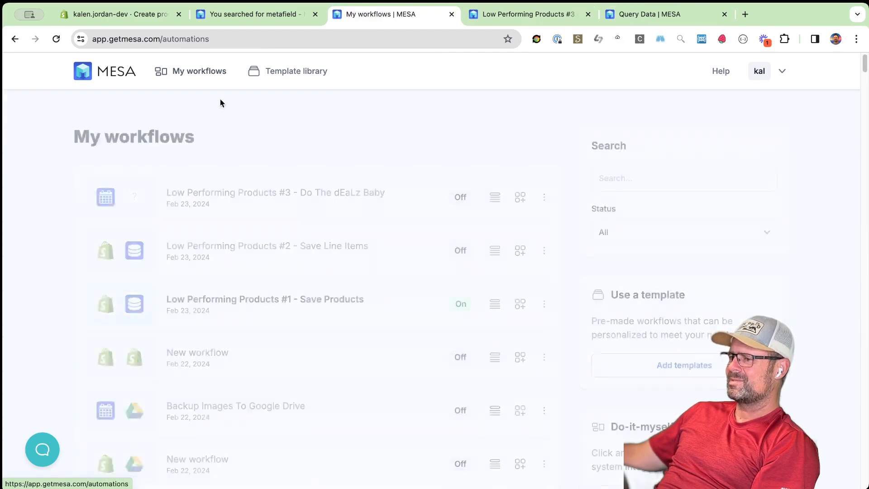
left_click(636, 176)
type("low per")
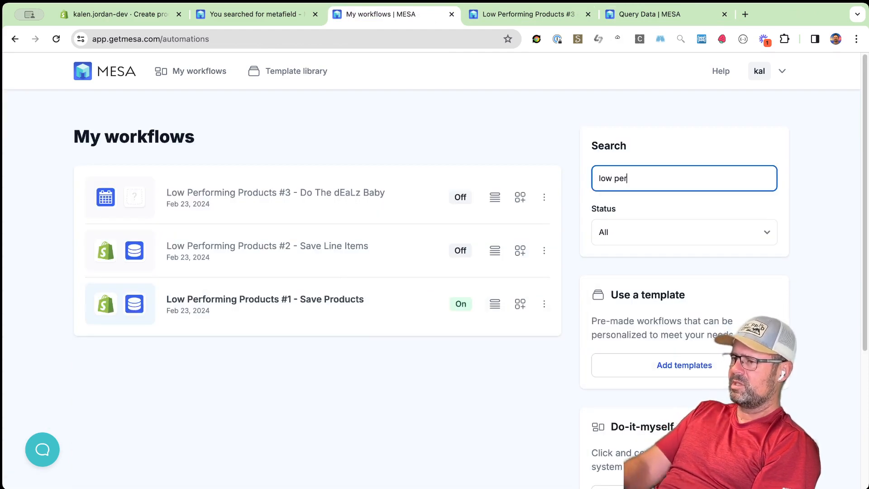
left_click(300, 249)
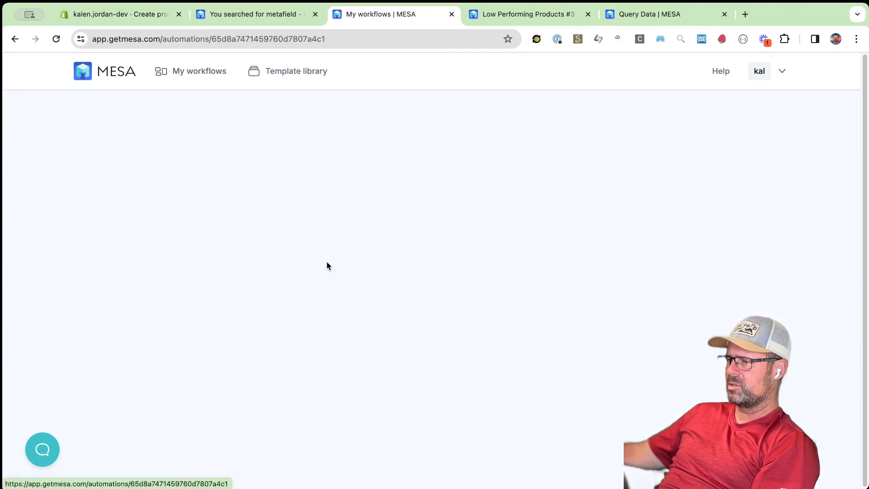
left_click(204, 72)
left_click(660, 190)
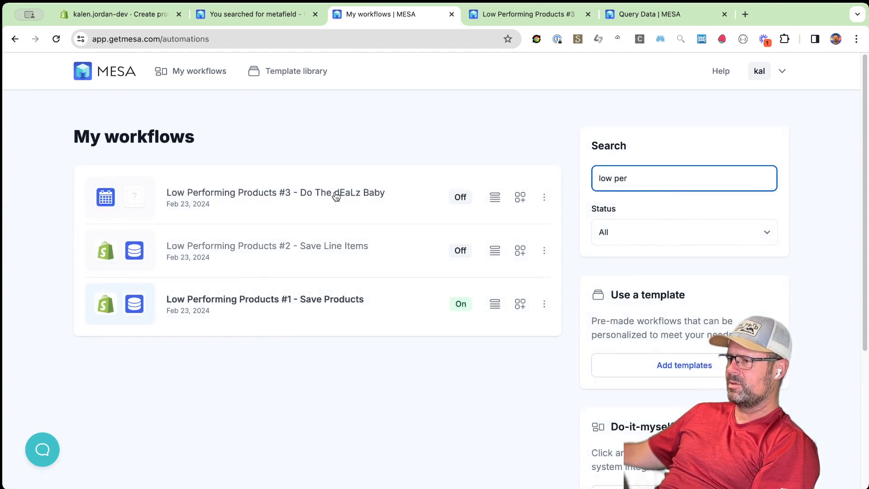
left_click(318, 246)
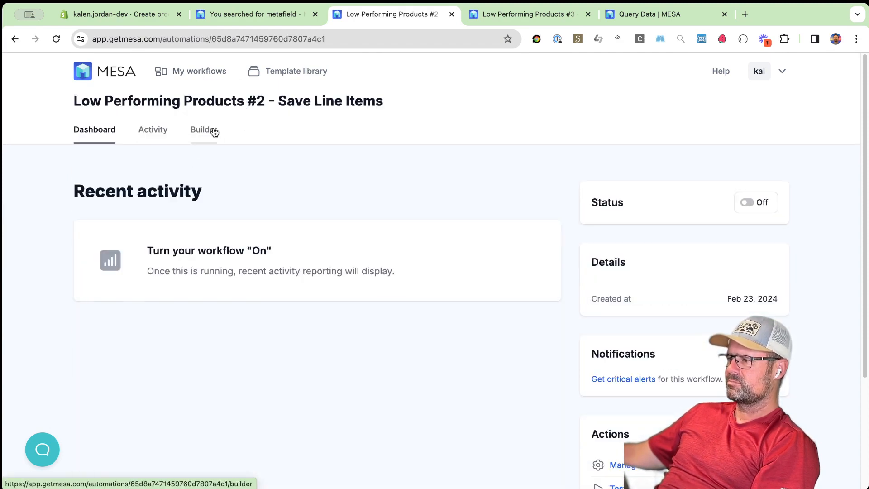
left_click(214, 131)
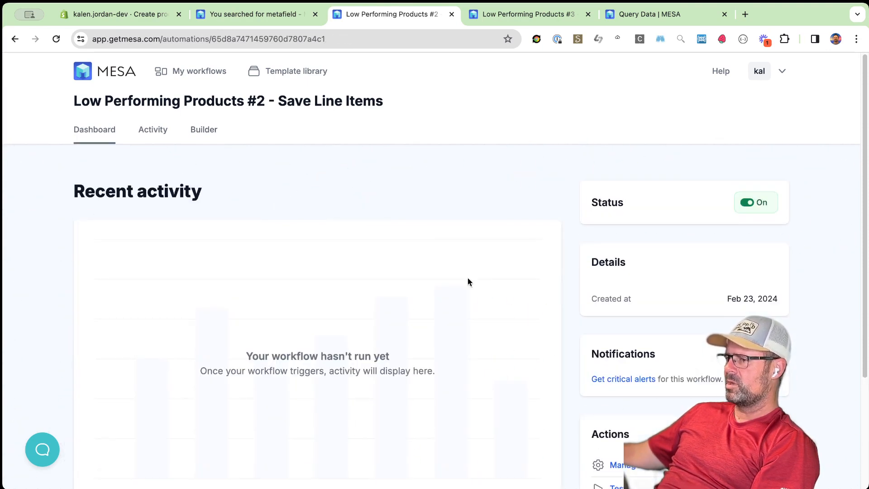
Set the Time Travel timeframe of the Save Line Items workflow to All Time and preview the previous order records
left_click(154, 130)
scroll(725, 317, "down", 6)
left_click(661, 337)
left_click(659, 382)
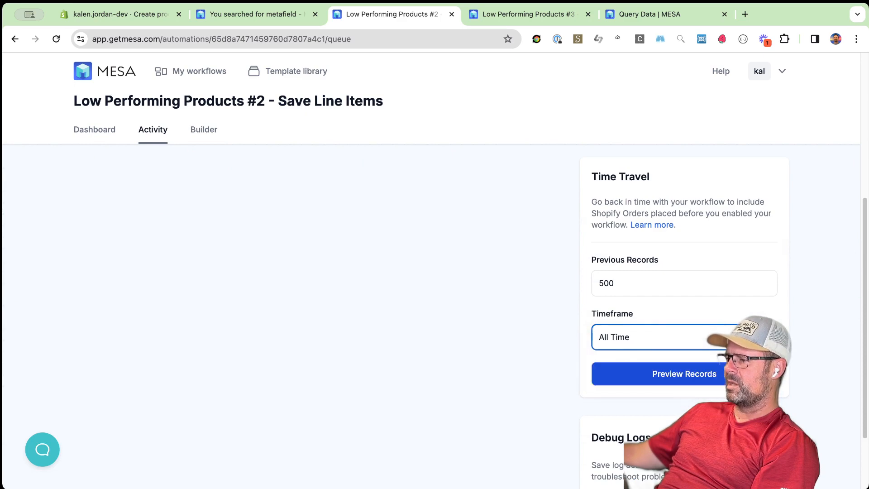
left_click(708, 377)
left_click_drag(563, 465, 650, 466)
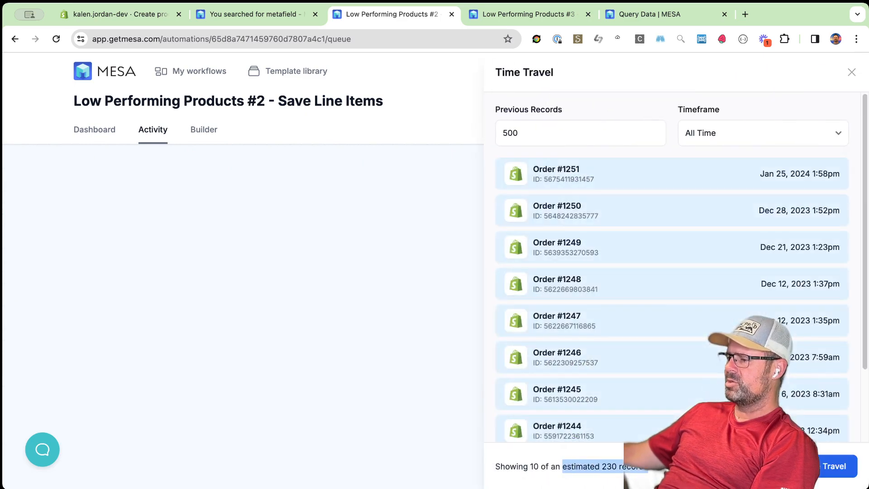
left_click(379, 331)
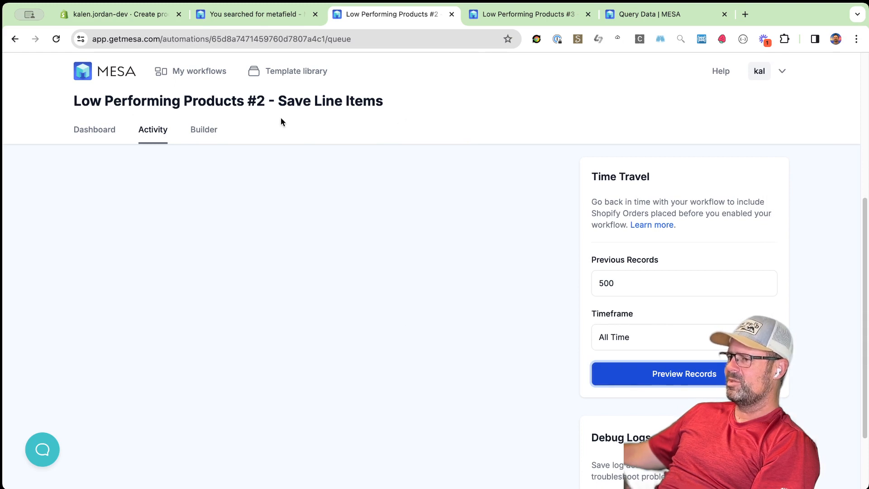
Return to the products_performance data query and make it select only id and title instead of all columns
left_click(525, 14)
left_click(661, 12)
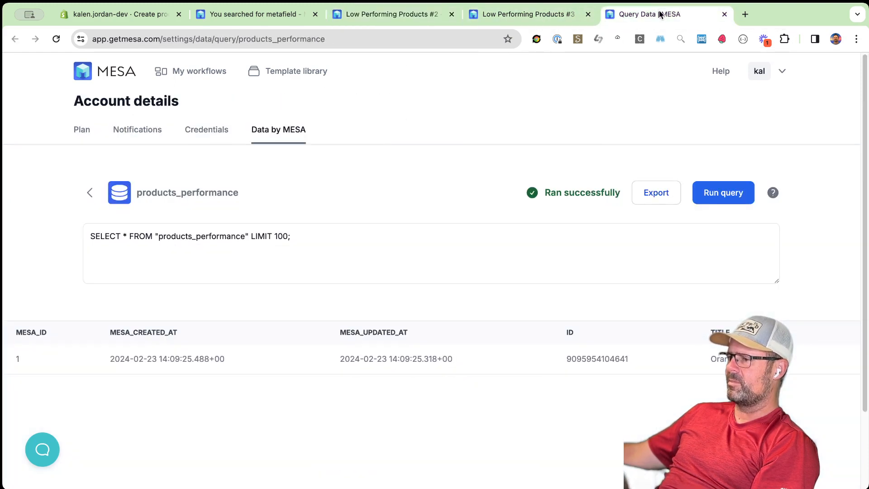
left_click(341, 237)
left_click(128, 236)
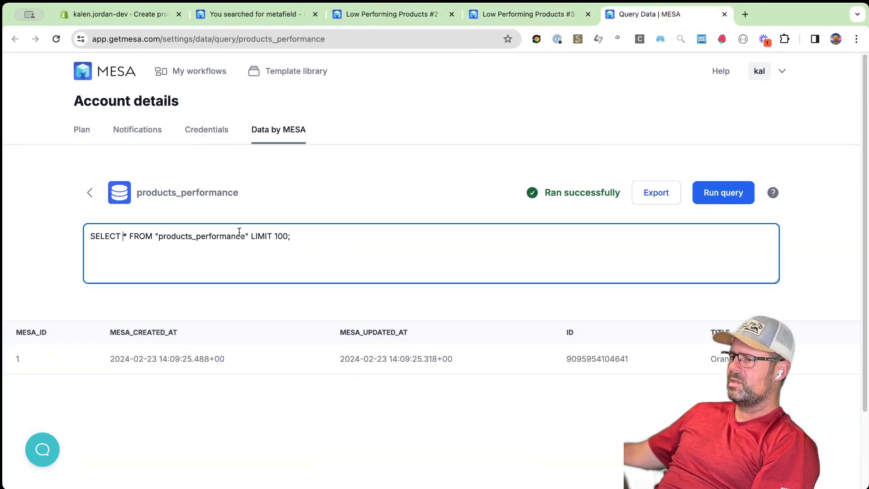
key("Return")
key("BackSpace")
key("BackSpace")
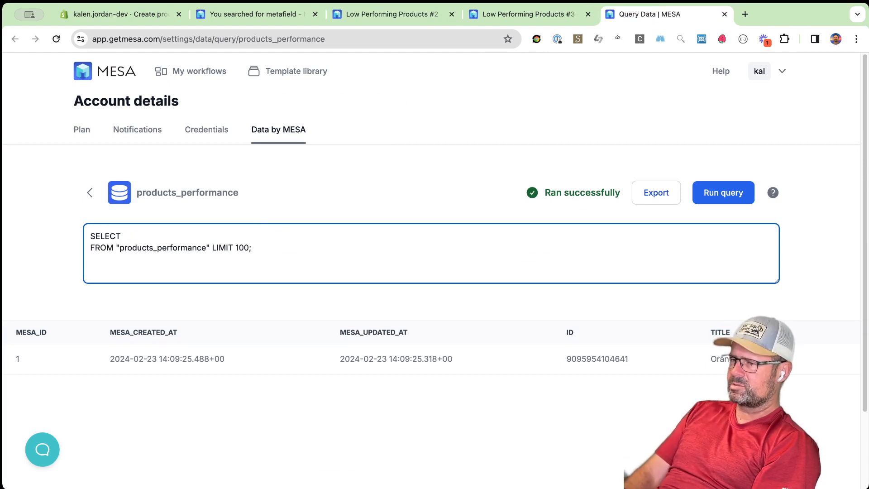
type("id, title")
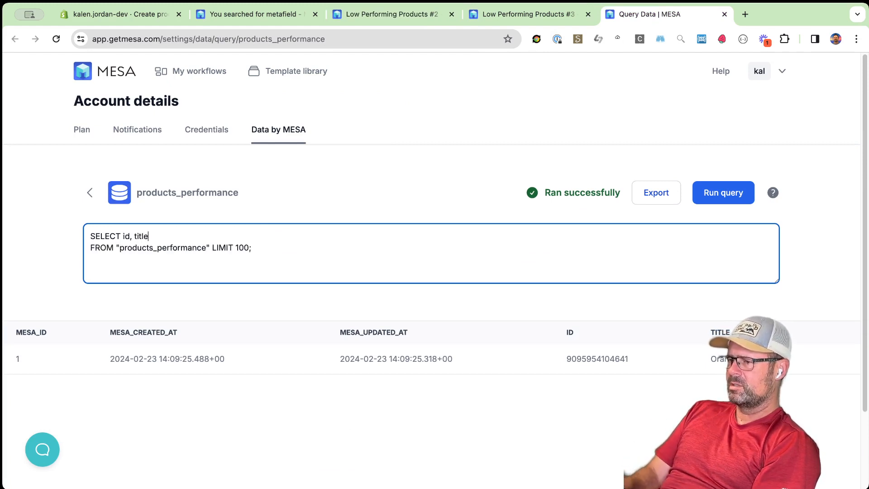
Remove the row limit from the products_performance query and run it
key("Down")
key("super+Right")
key("alt+BackSpace")
key("alt+BackSpace")
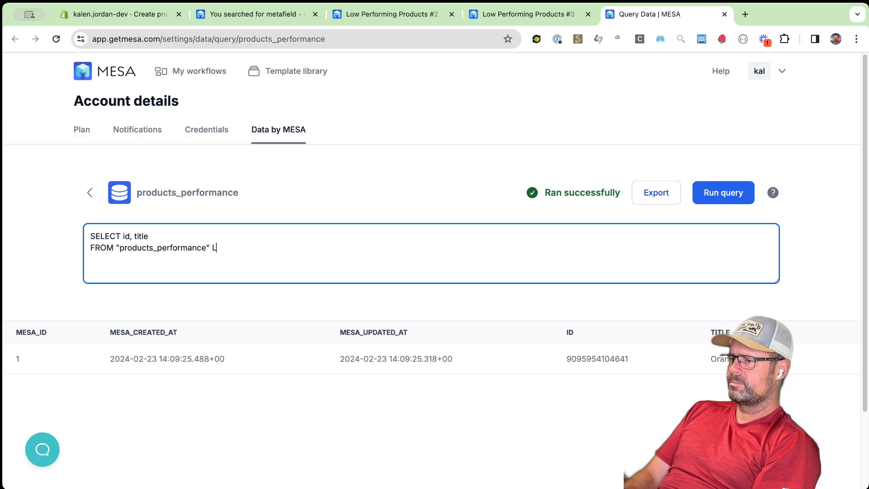
key("super+Return")
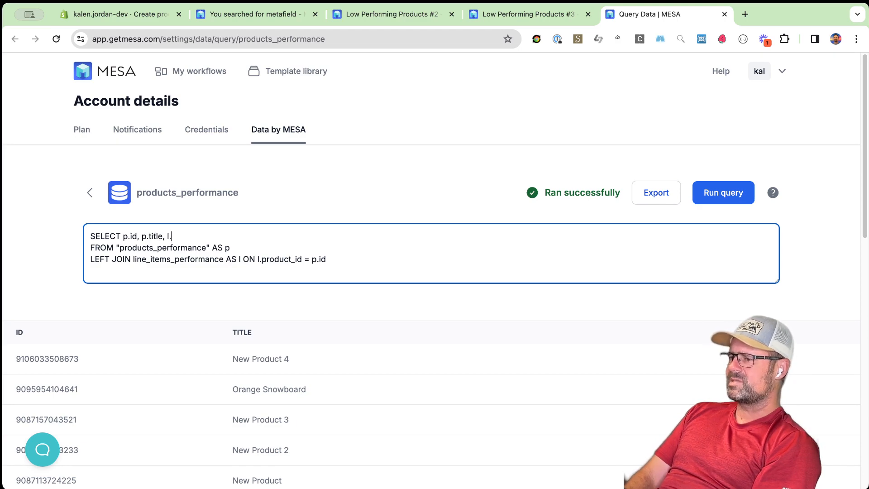
Run the query selecting p.id, p.title, l.quantity with products_performance AS p left-joined to line_items_performance AS l on l.product_id = p.id
left_click(737, 188)
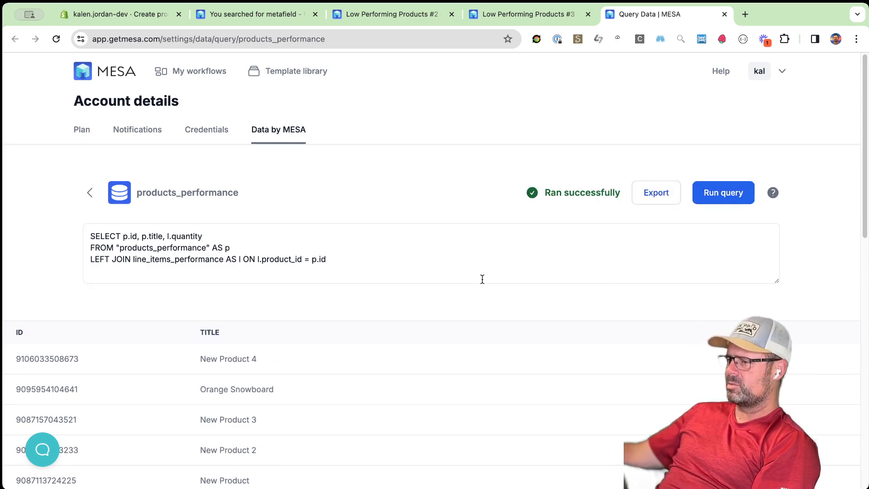
scroll(317, 408, "down", 10)
scroll(270, 440, "up", 10)
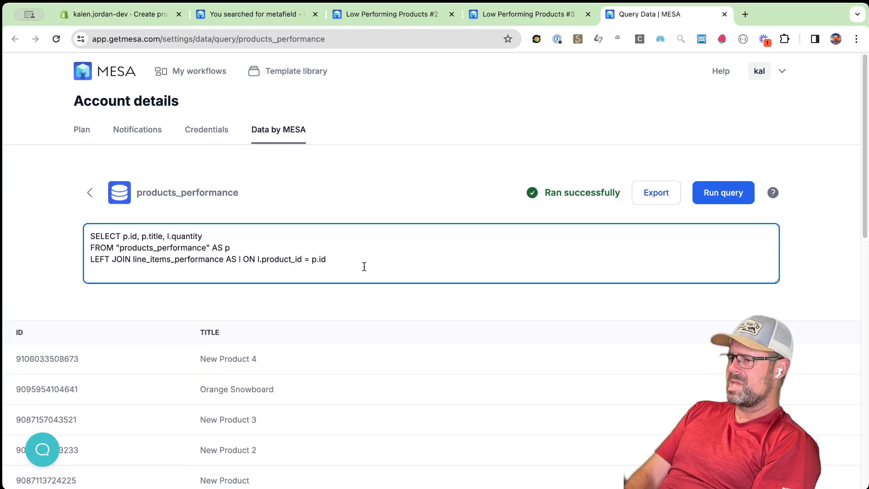
Sort the joined query with ORDER BY l.quantity DESC and run it
left_click(363, 266)
key("Return")
type("ORDER BY l.quantity DSC")
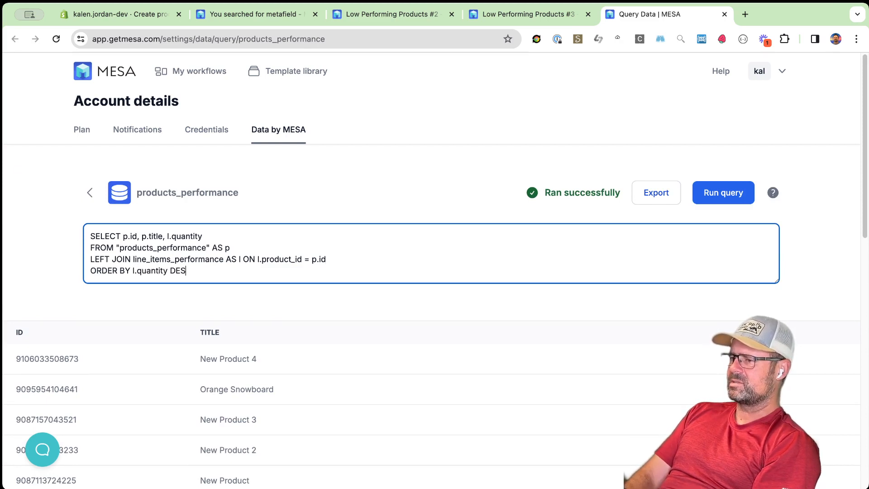
key("Left")
key("Left")
type("E")
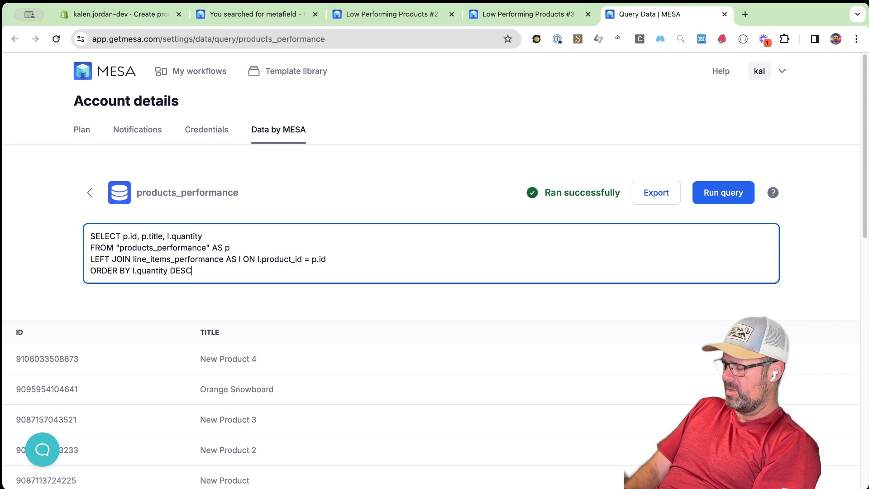
left_click(717, 200)
Examine the product list returned by the sorted query from beginning to end
scroll(525, 335, "down", 10)
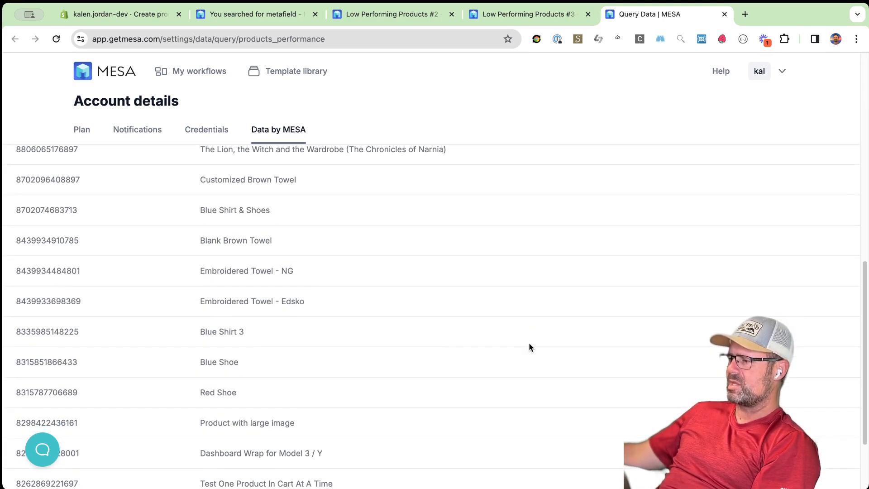
scroll(574, 357, "up", 1)
scroll(573, 357, "up", 10)
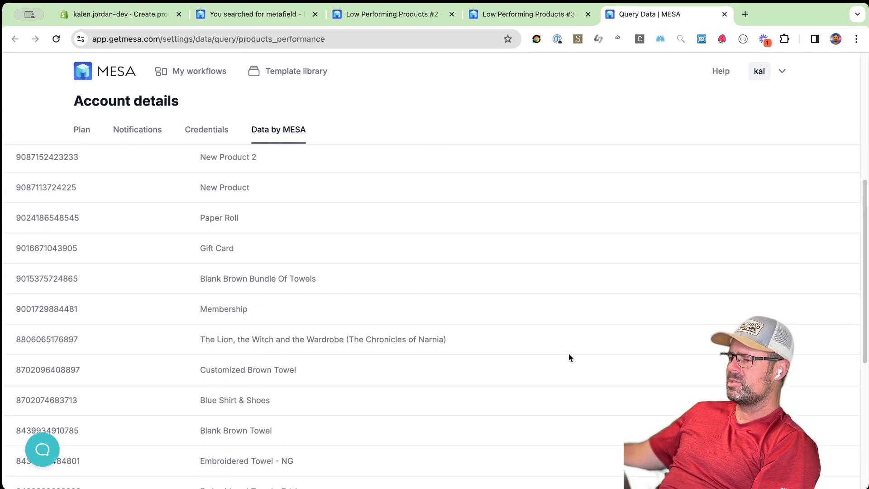
left_click(209, 269)
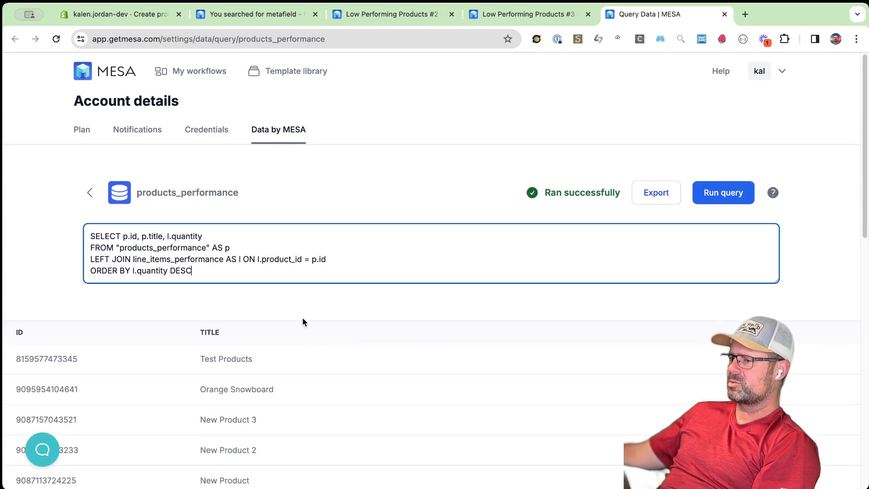
scroll(301, 322, "down", 10)
scroll(281, 441, "up", 10)
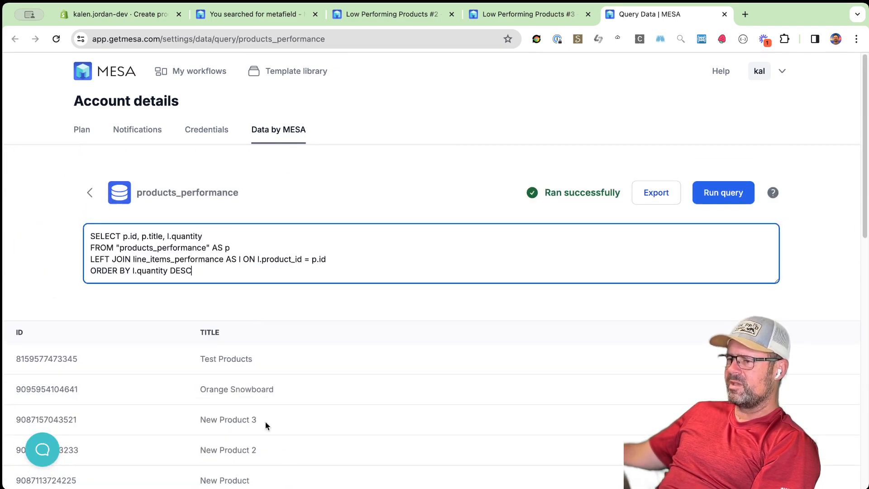
left_click_drag(90, 271, 222, 267)
scroll(256, 271, "down", 10)
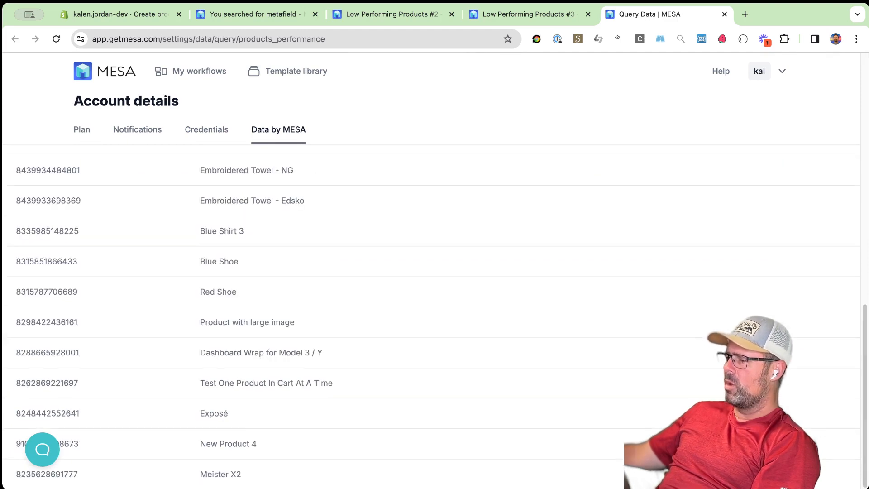
scroll(751, 272, "up", 10)
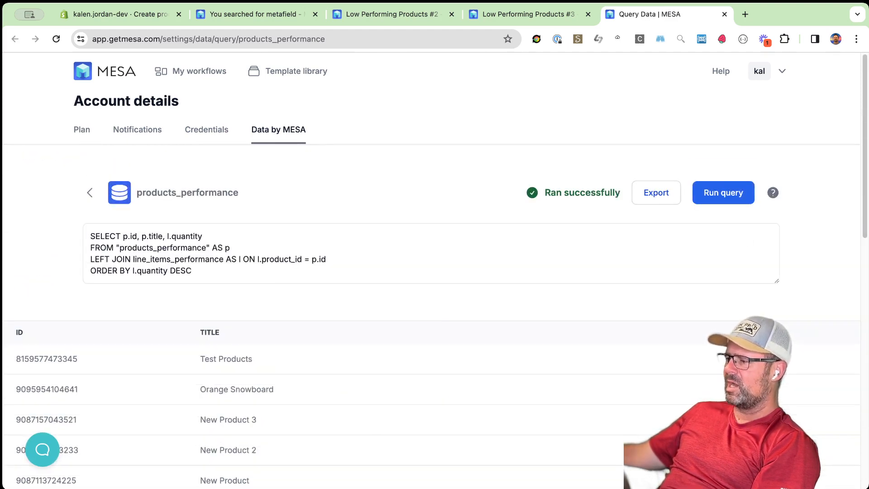
Replace the query's ORDER BY clause with WHERE l.quantity is null and run it
left_click(194, 271)
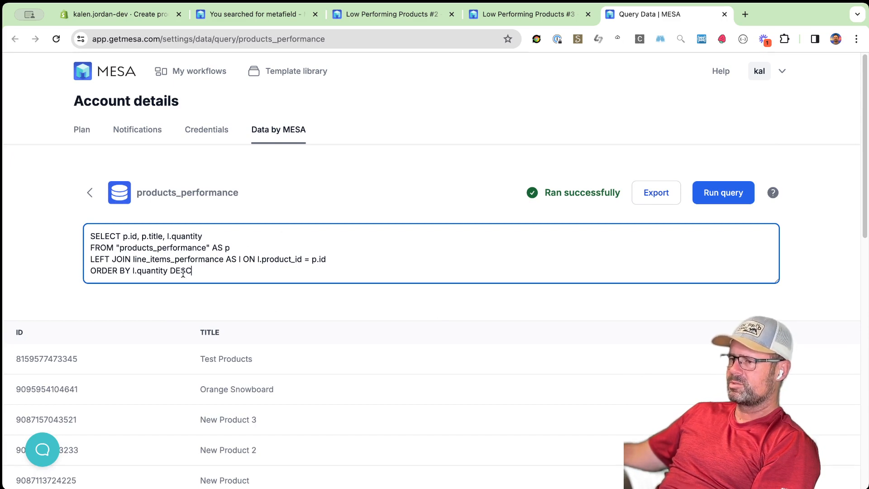
triple_click(206, 272)
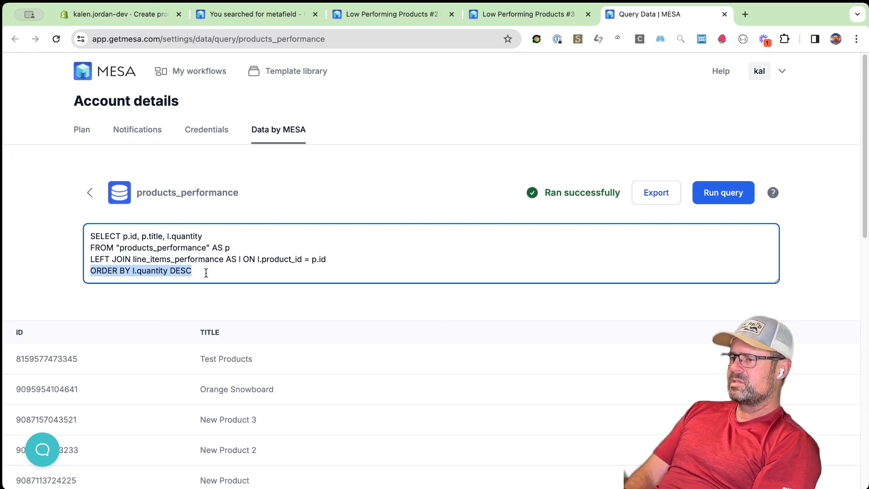
type("w")
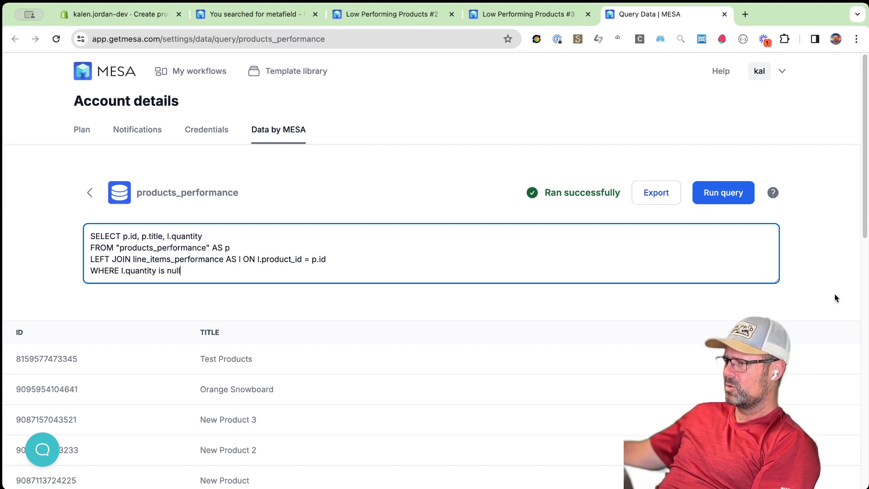
left_click(724, 192)
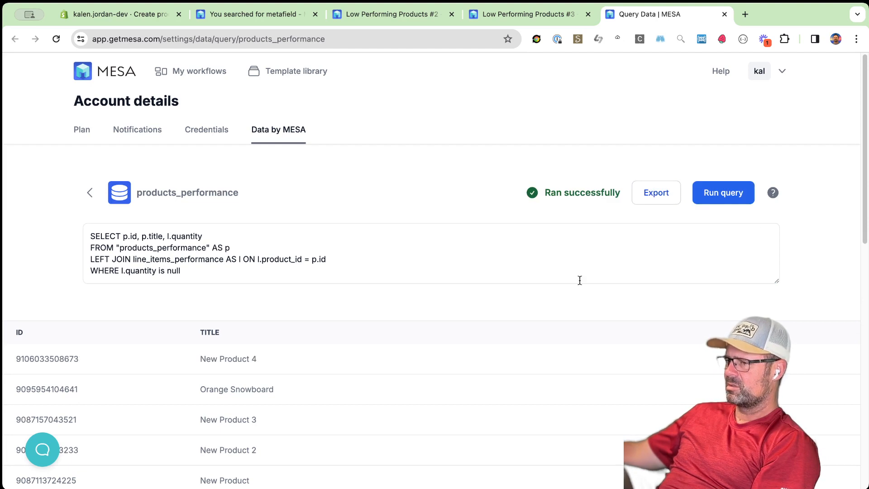
Copy the complete SQL text of the unsold products query
left_click(238, 279)
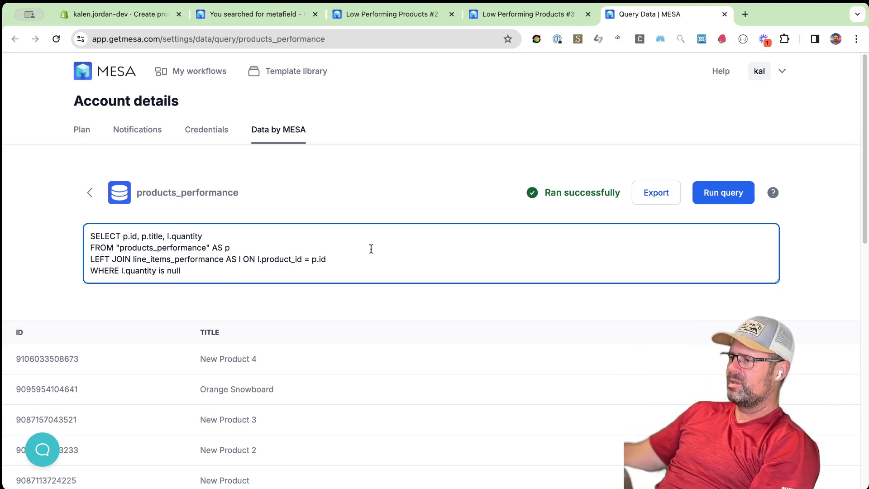
left_click(452, 298)
left_click(211, 278)
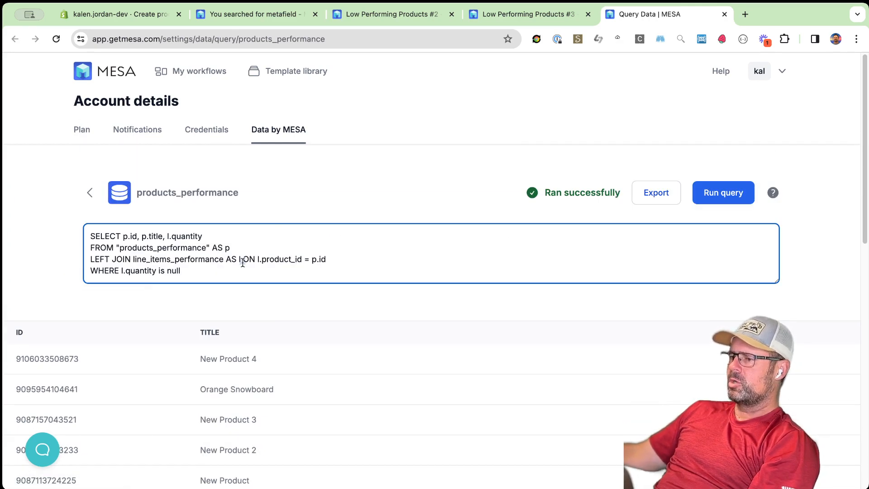
key("super+a")
Add a Data by MESA Query action to "Low Performing Products #3 - Do The dEaLz Baby", using the products_performance table
left_click(504, 10)
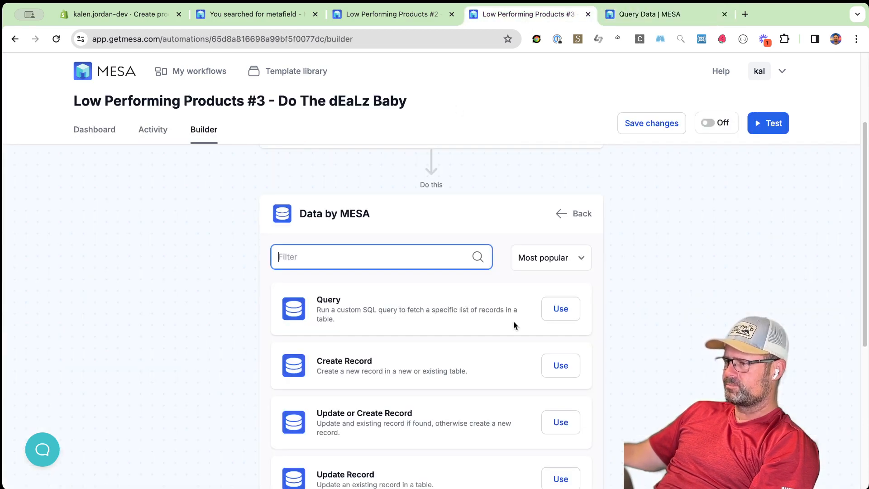
left_click(557, 306)
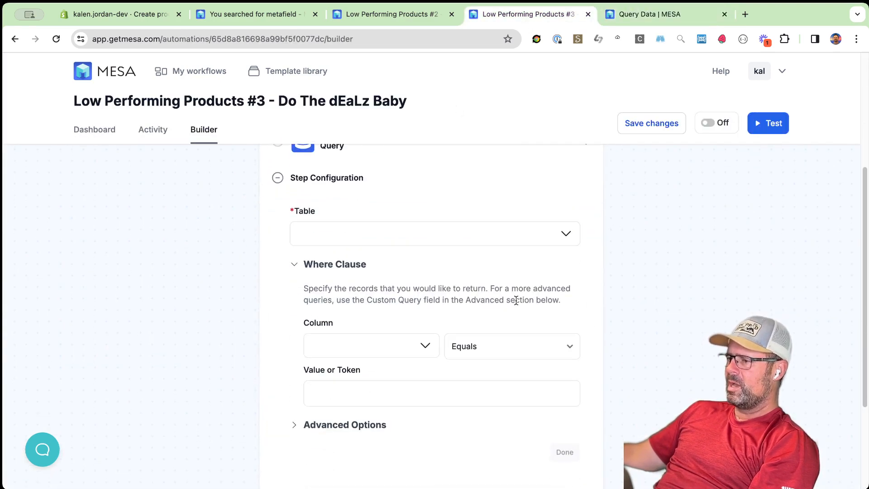
left_click(444, 233)
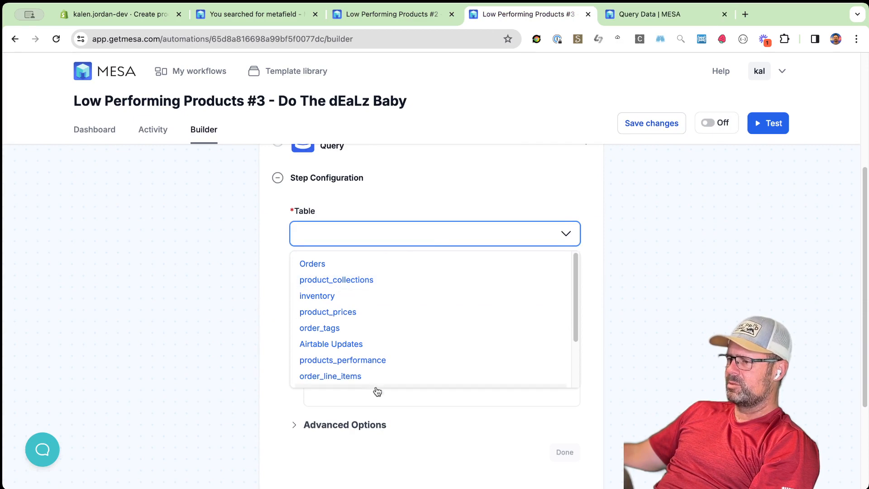
left_click(383, 361)
Paste the copied SQL as the Query step's custom query and finish its configuration
scroll(227, 362, "down", 2)
left_click(335, 337)
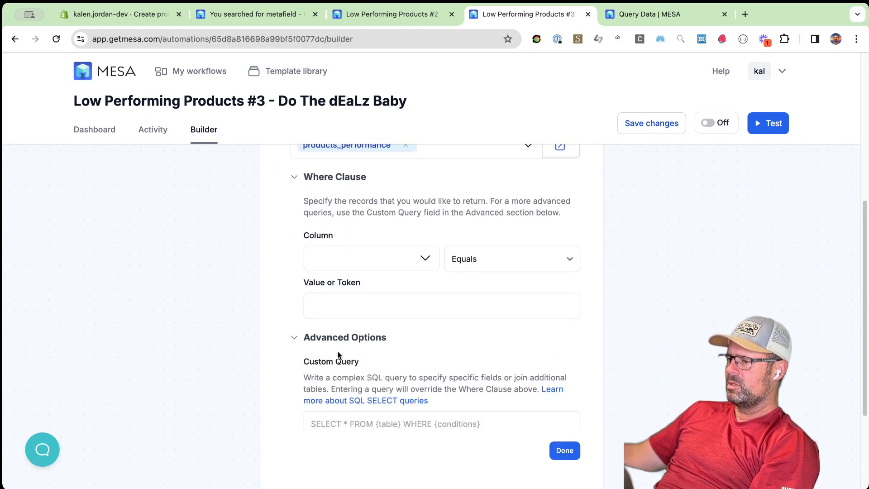
scroll(339, 355, "down", 5)
left_click(437, 272)
key("ctrl+v")
left_click(662, 280)
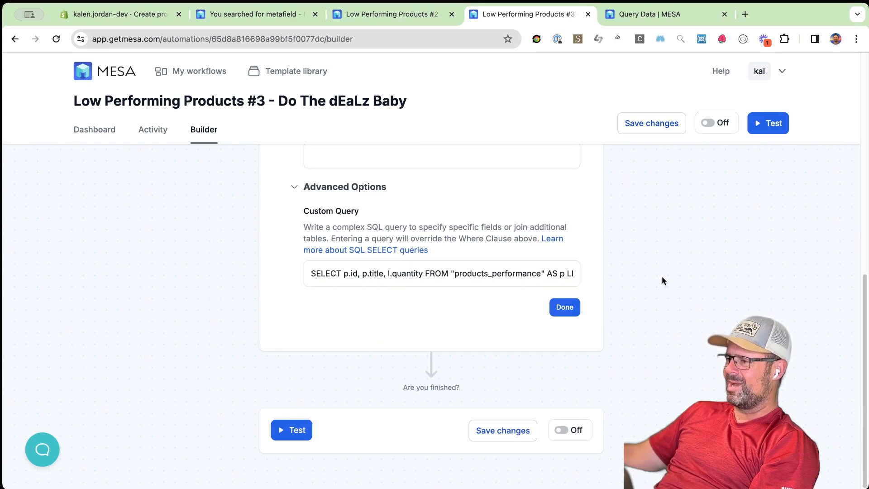
left_click(566, 313)
Add an Activity Log step that logs data after the Query step, and save the workflow
left_click(428, 330)
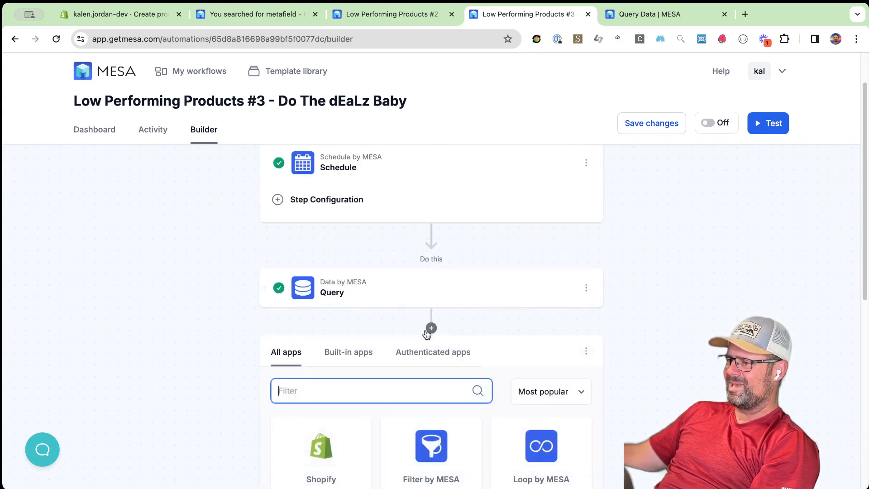
type("ac")
scroll(344, 335, "down", 3)
left_click(322, 299)
scroll(669, 274, "up", 2)
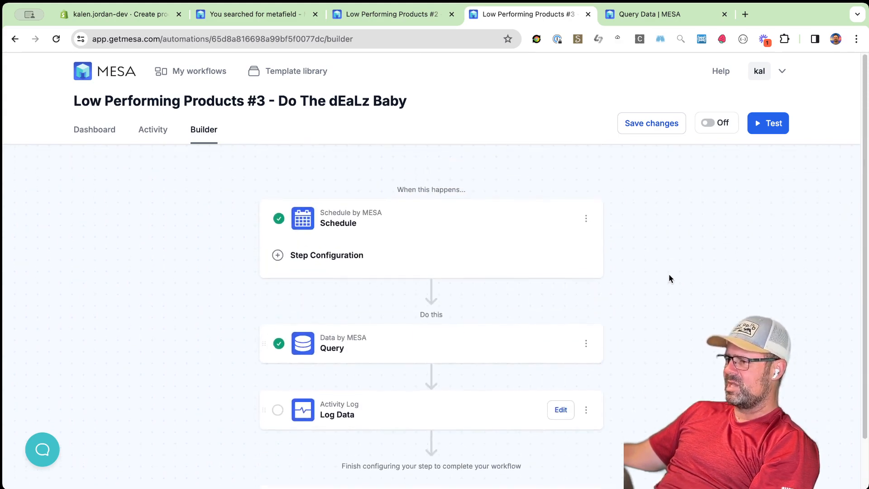
left_click(768, 125)
Set the Schedule trigger to repeat Daily and collapse its configuration
left_click(278, 256)
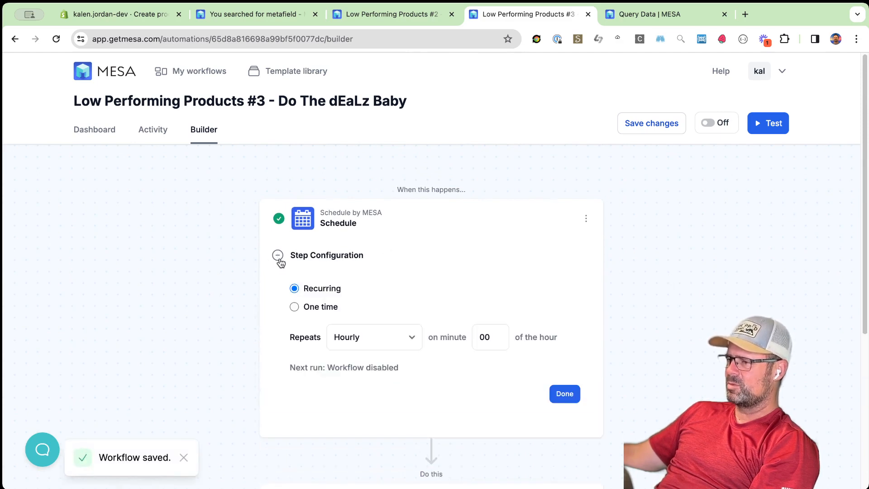
left_click(346, 336)
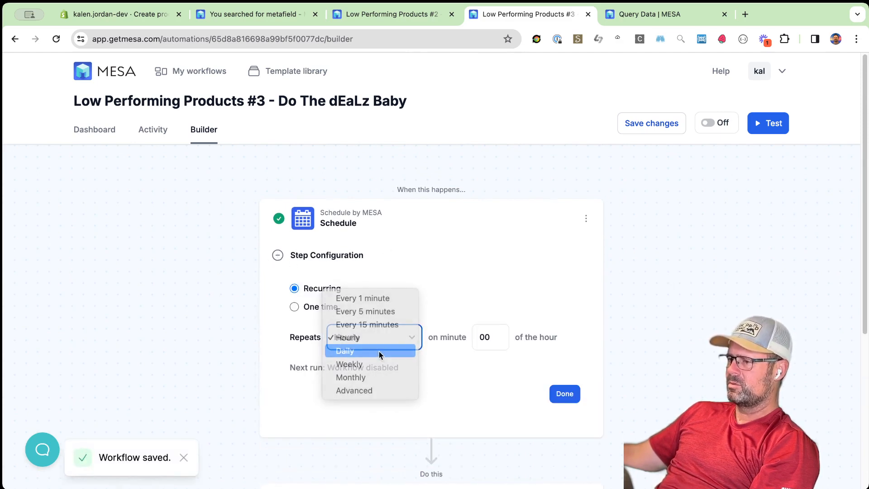
left_click(382, 351)
left_click(526, 224)
Run a test of the "Low Performing Products #3 - Do The dEaLz Baby" workflow, saving the pending changes before continuing
left_click(768, 125)
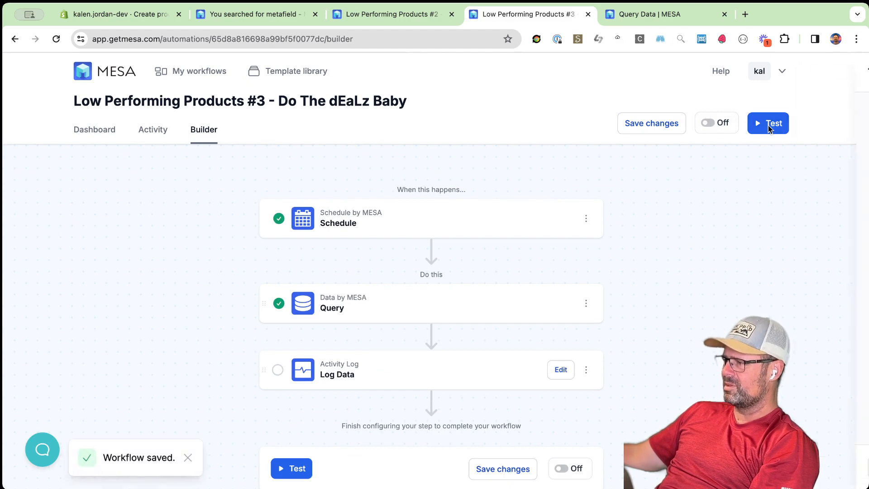
left_click(829, 463)
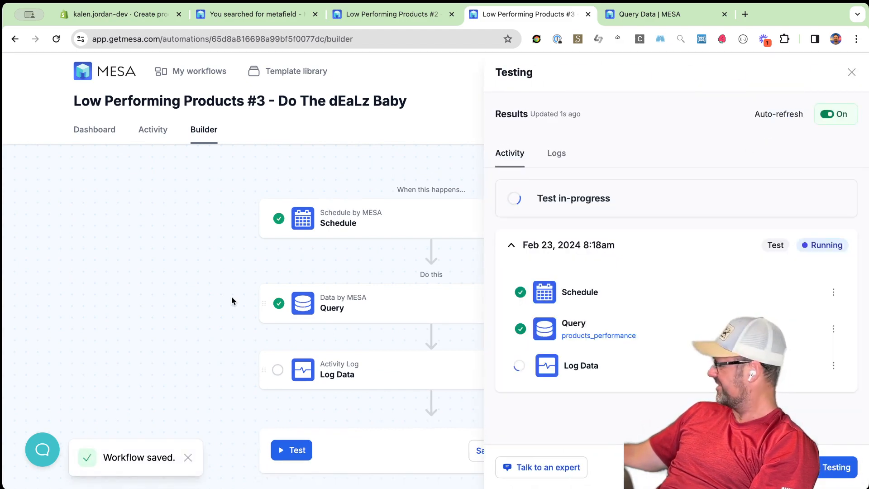
left_click(218, 345)
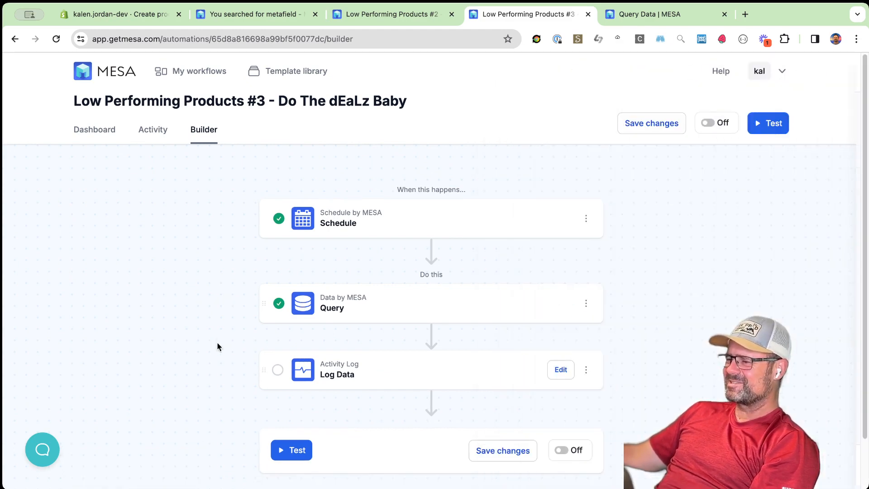
left_click(768, 132)
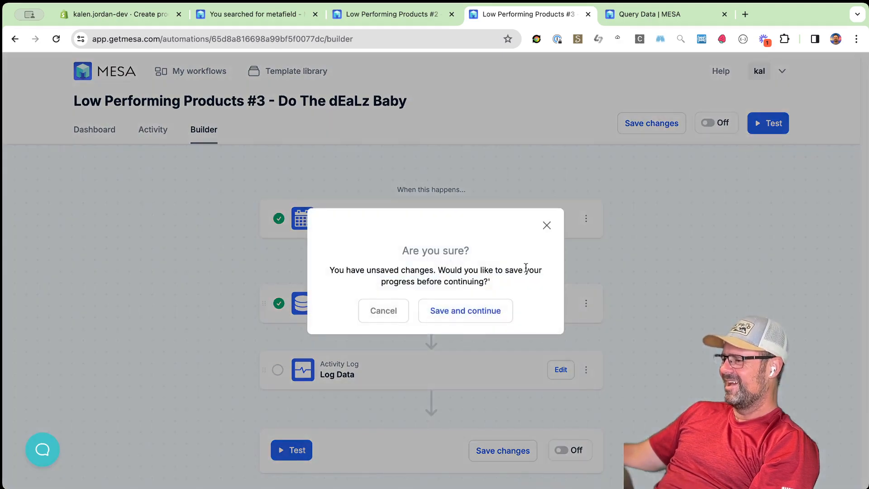
left_click(448, 313)
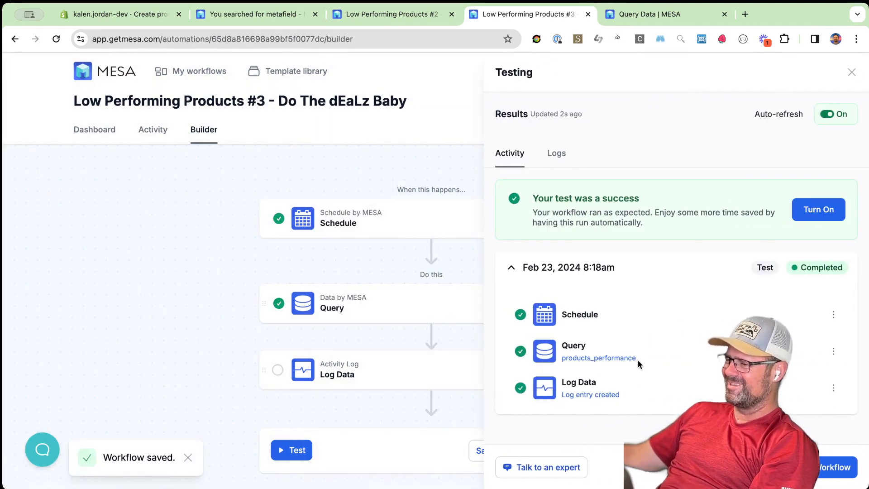
Open the Log Data test result, inspect the first two entries of the logged query data, and close it
left_click(828, 434)
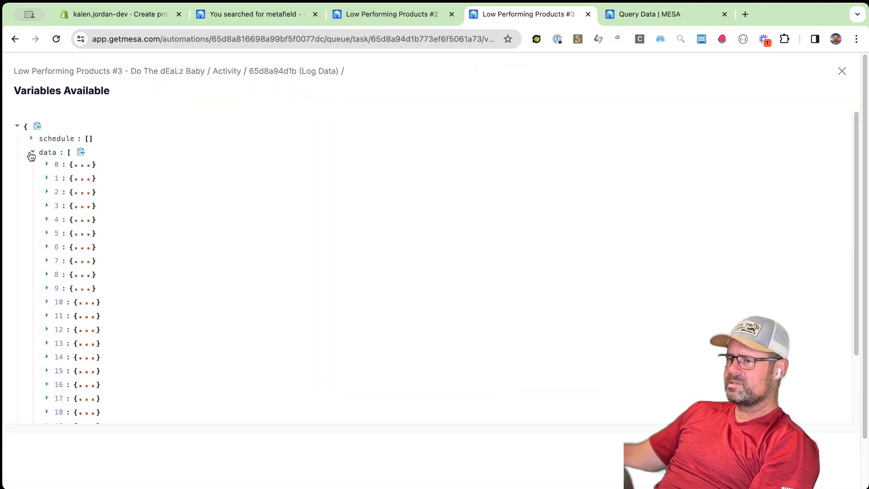
left_click(48, 166)
left_click(47, 166)
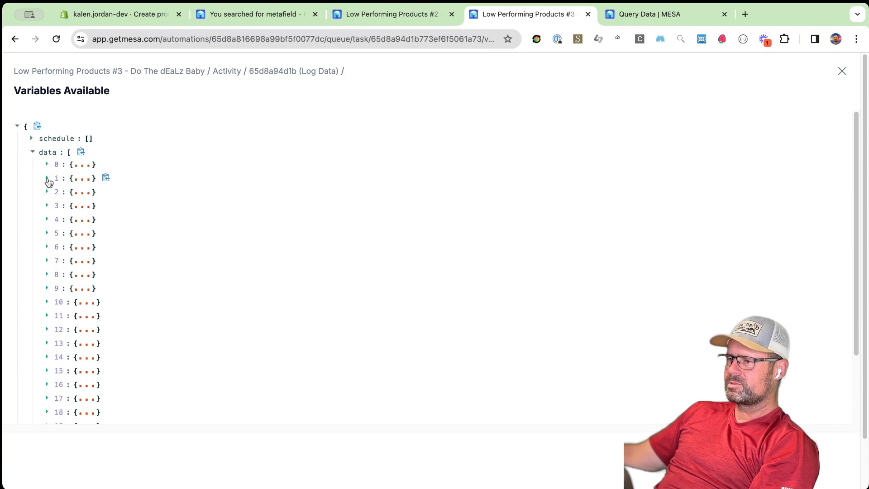
left_click(47, 179)
left_click(47, 179)
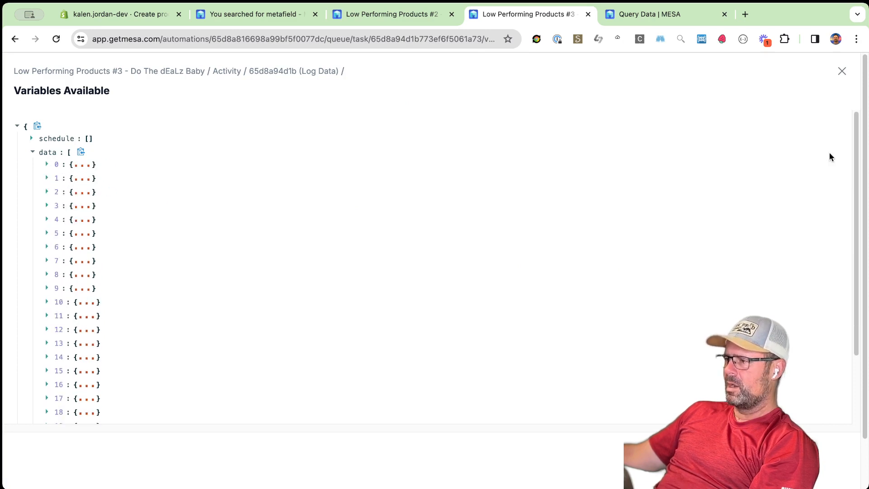
left_click(841, 73)
Append LIMIT 2 to the end of the Query step's custom SQL query and finish its configuration
left_click(463, 296)
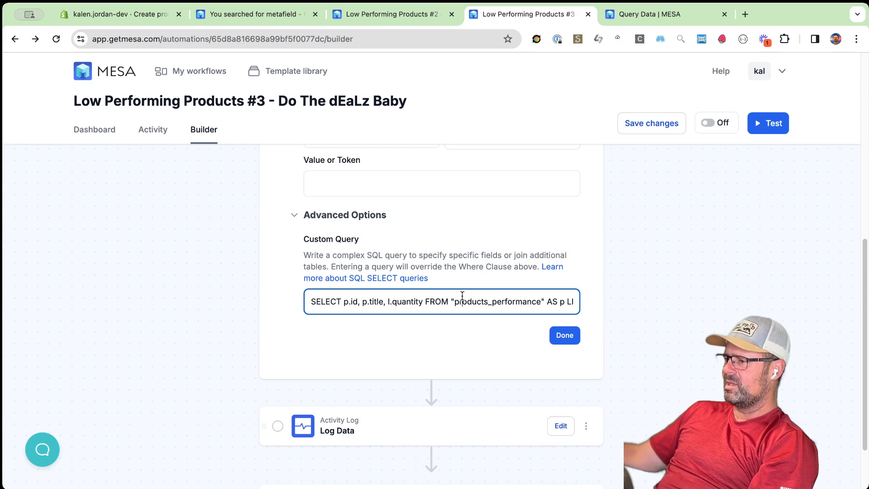
key("End")
type("LIMIT ")
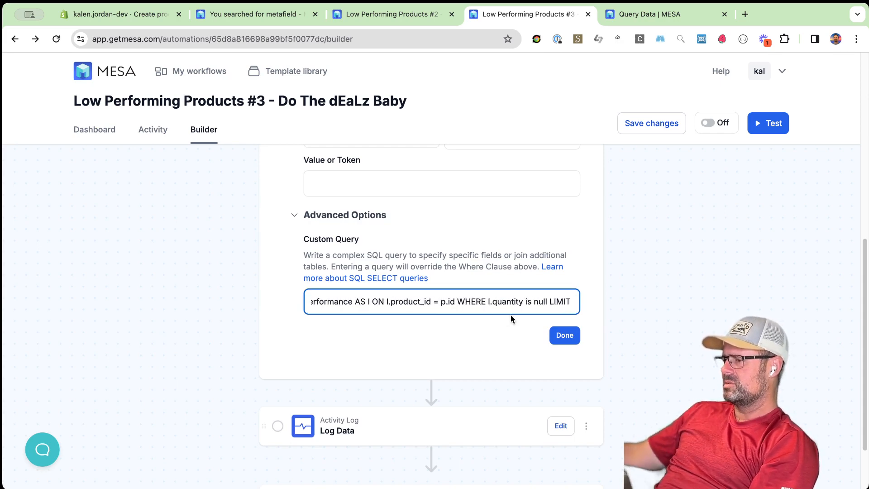
type("2")
left_click(565, 335)
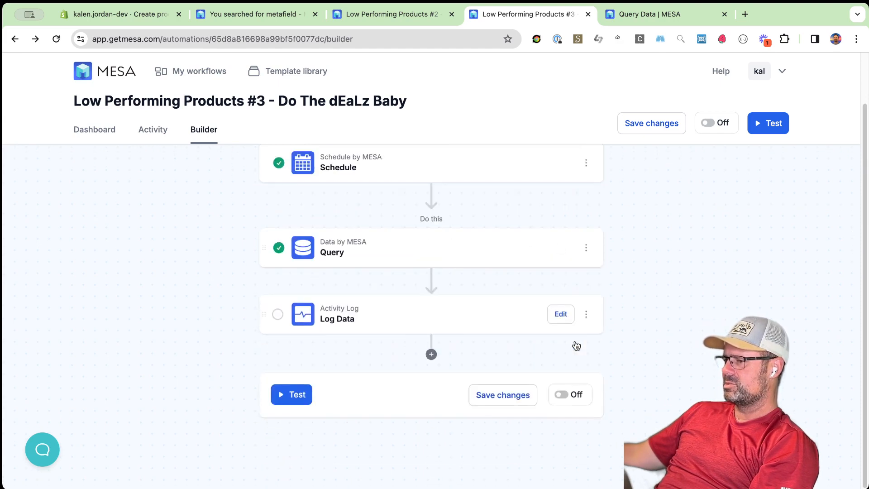
Add a Loop by MESA step after Log Data and finish its configuration
type("lop")
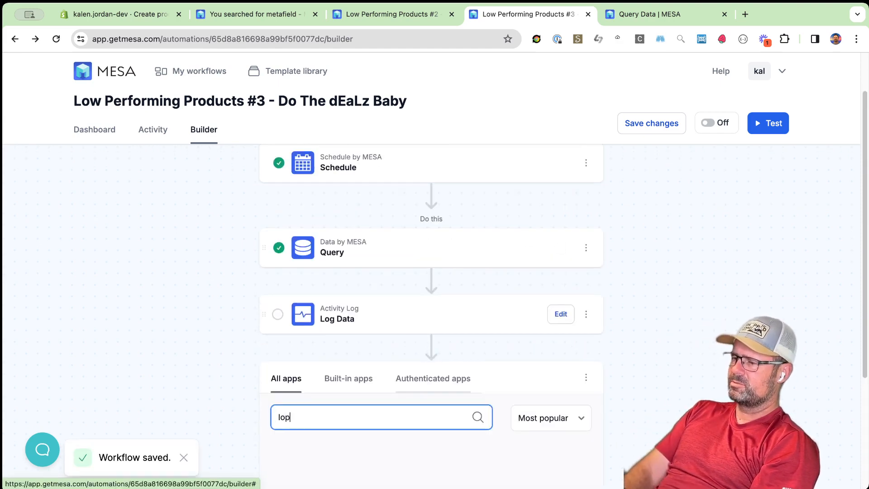
key("BackSpace")
left_click(326, 385)
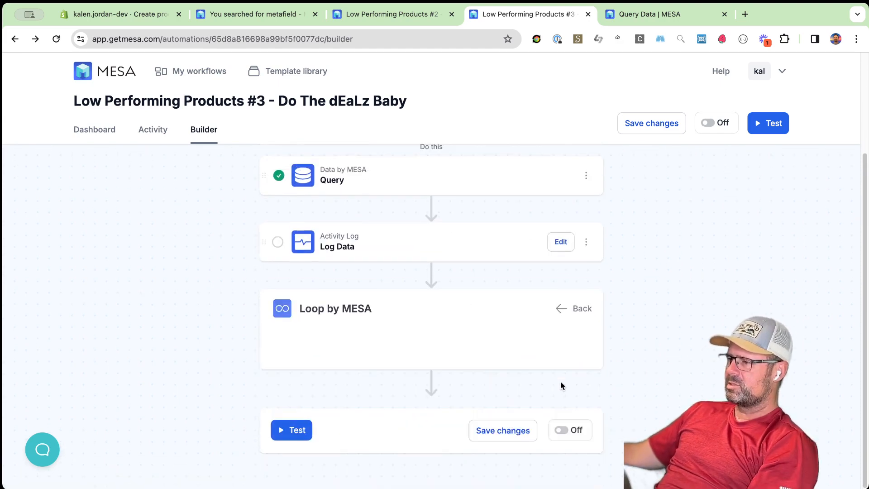
left_click(566, 427)
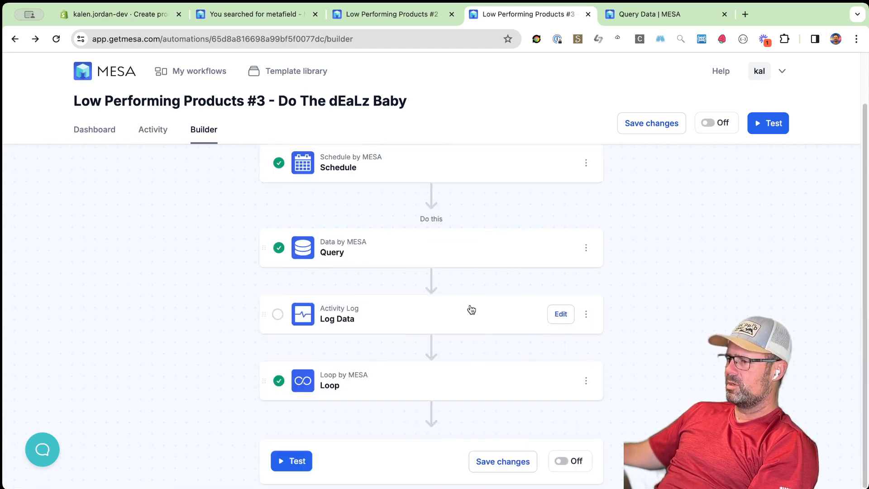
Move the Log Data step inside the loop and start adding another step below it
left_click(586, 314)
left_click_drag(260, 314, 267, 380)
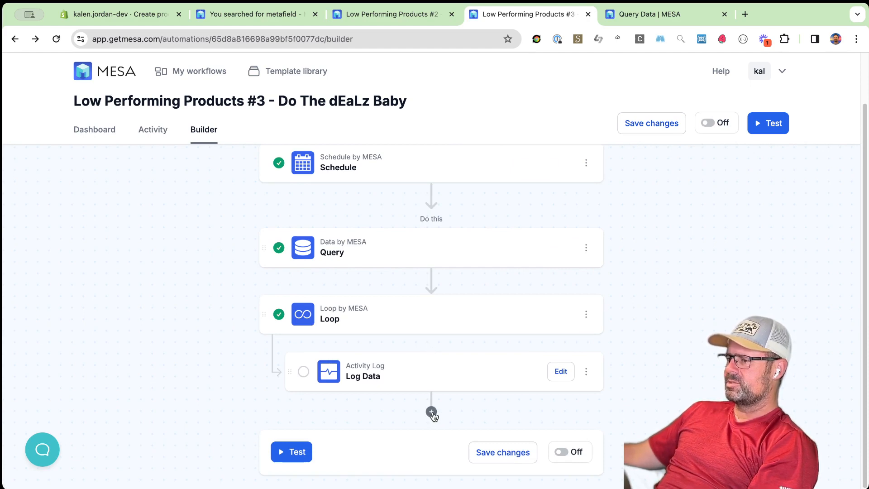
left_click(431, 412)
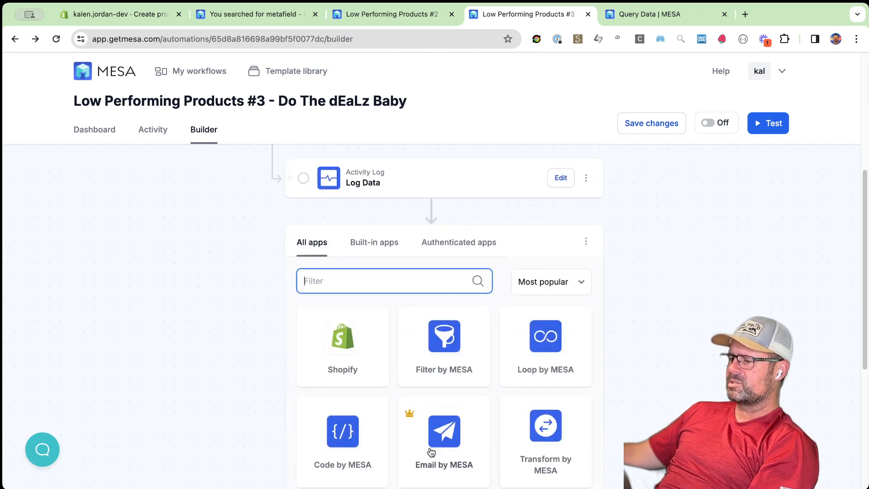
Check the purchase type and applies-to choices on Shopify's new product discount form, and return to the MESA workflow
left_click(139, 17)
left_click(467, 309)
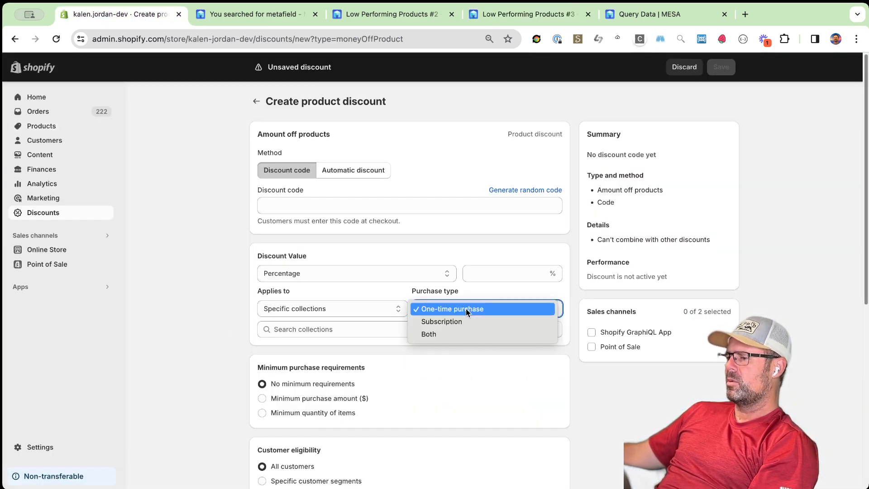
left_click(467, 312)
left_click(468, 311)
left_click(331, 309)
left_click(369, 309)
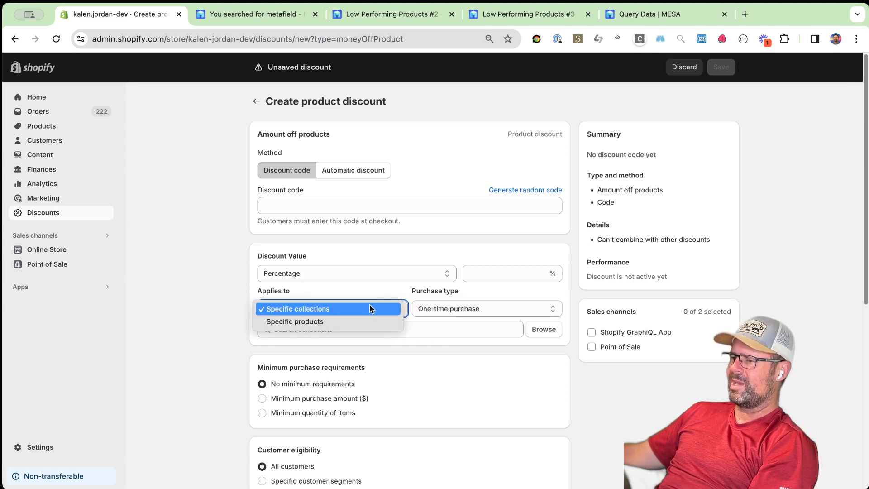
left_click(360, 308)
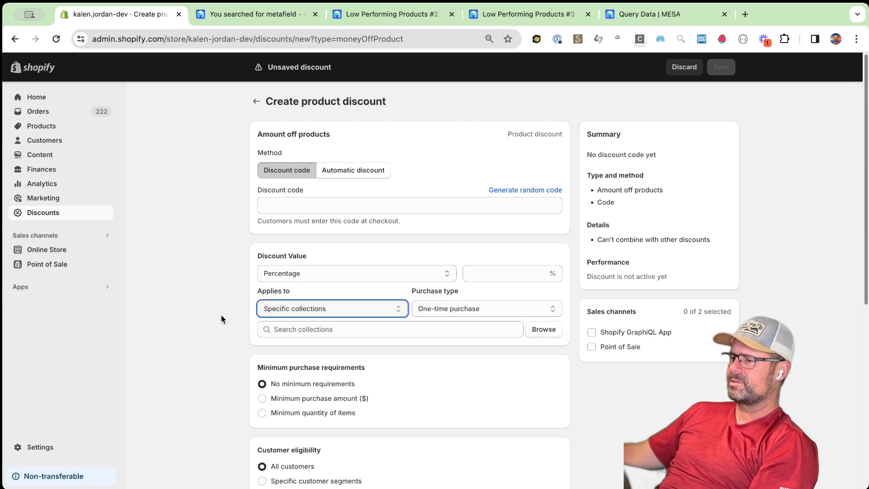
left_click(266, 14)
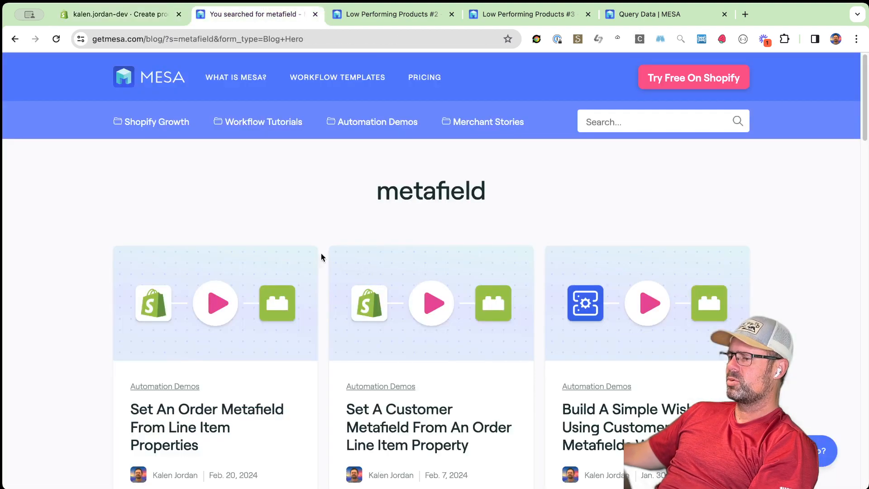
left_click(388, 21)
key("ctrl+Tab")
Add the Shopify Product Add Tag action inside the loop, below Log Data
left_click(332, 355)
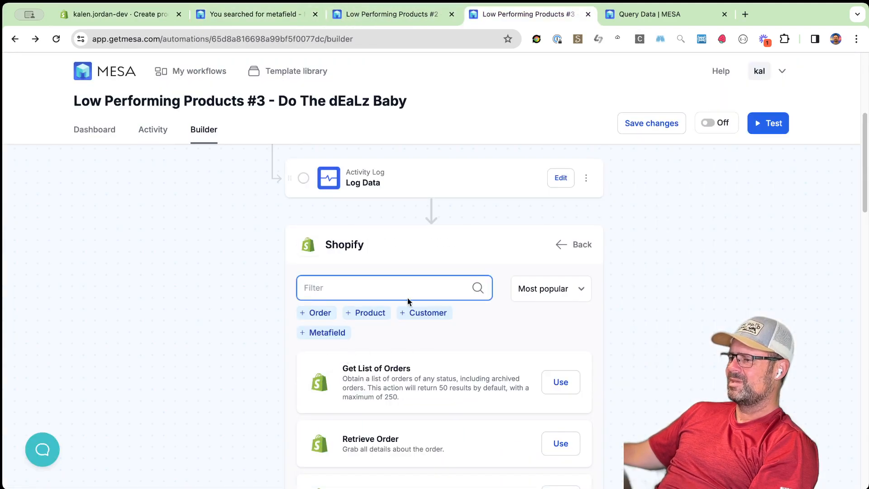
scroll(501, 416, "down", 4)
left_click(562, 332)
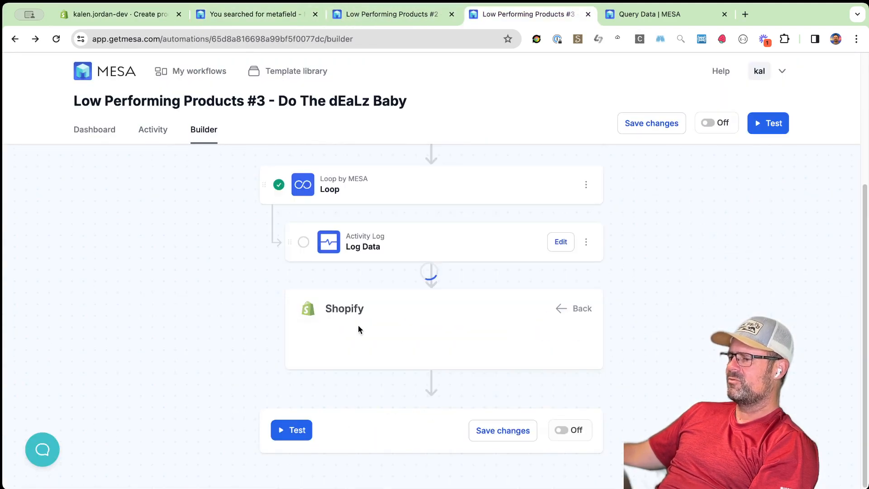
Configure Product Add Tag with the Loop ID variable as the product ID and "Daily Deal" as the tag
left_click(565, 349)
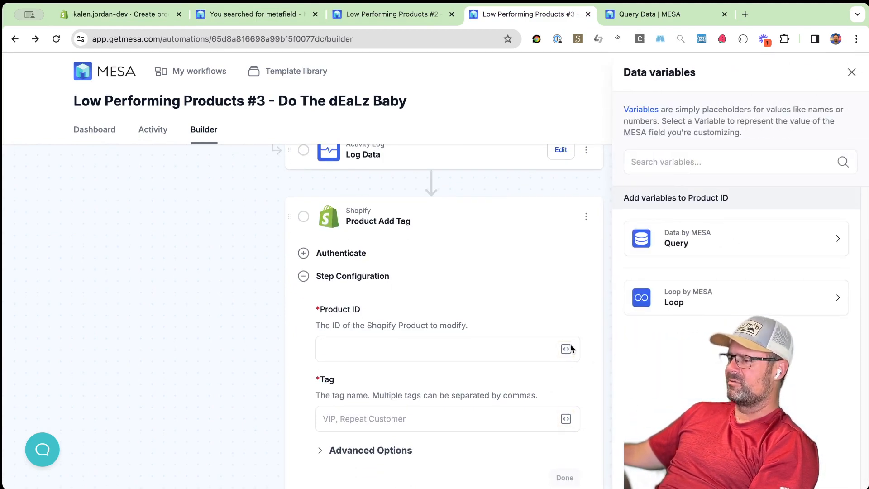
left_click(678, 308)
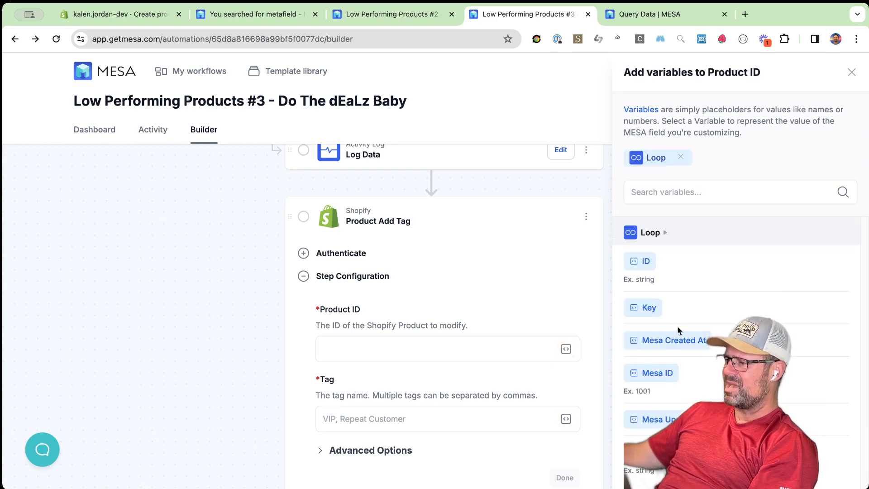
left_click(646, 265)
left_click(408, 417)
type("Daily Deal")
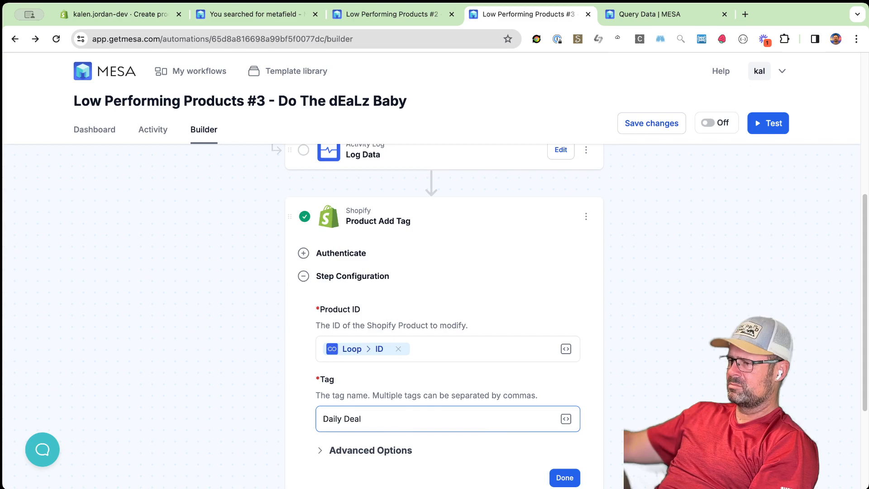
left_click(565, 477)
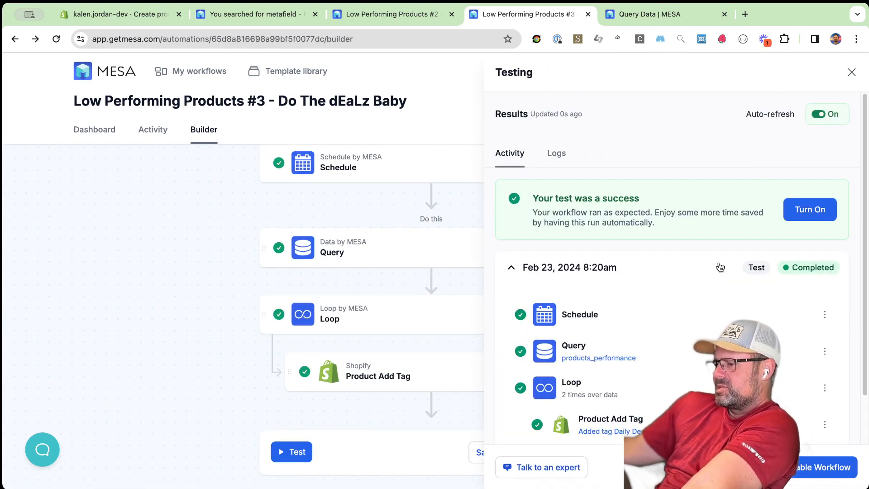
Switch to the Shopify discount form, make it an automatic 10% discount, and title it "Daily Deal Low Performing Products"
left_click(130, 12)
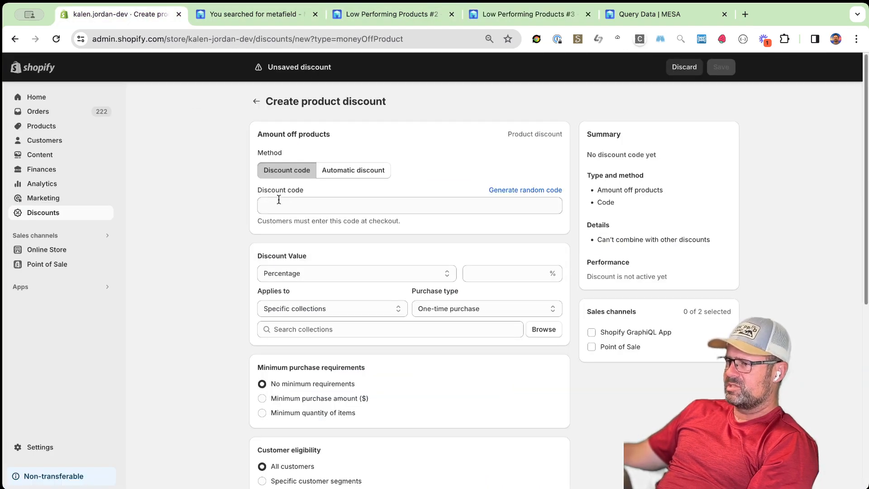
left_click(338, 207)
left_click(378, 170)
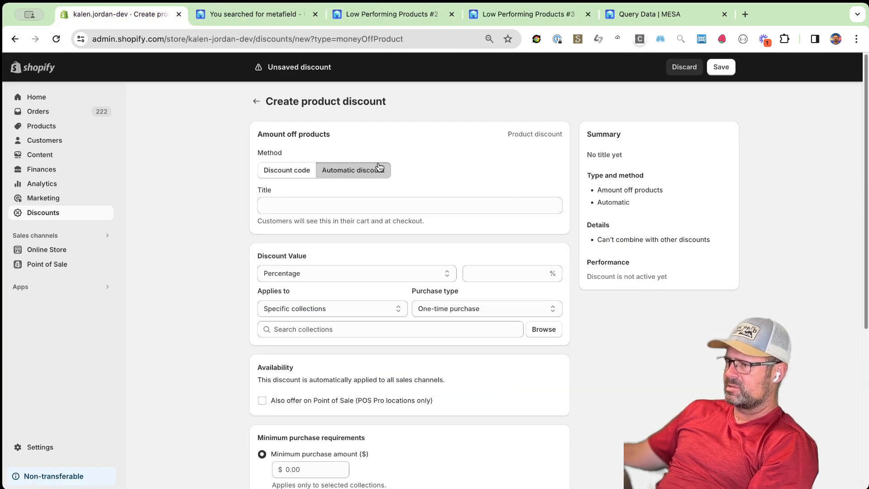
scroll(211, 323, "down", 2)
left_click(494, 189)
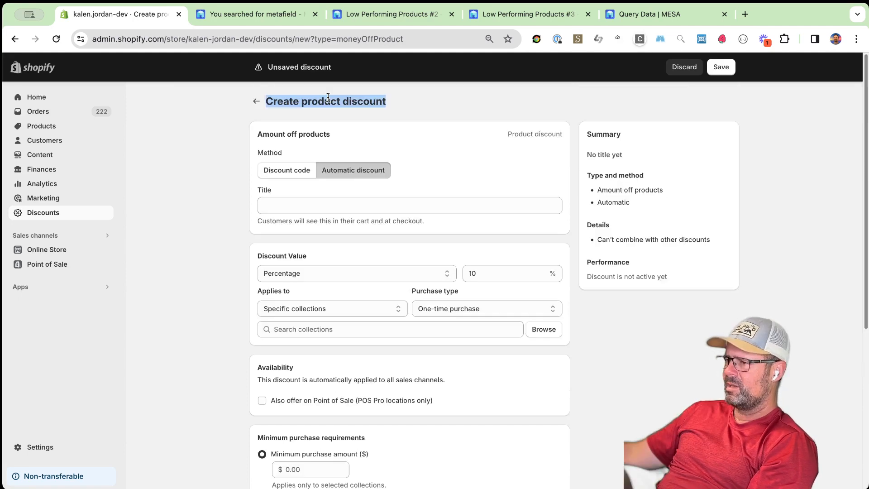
left_click(534, 205)
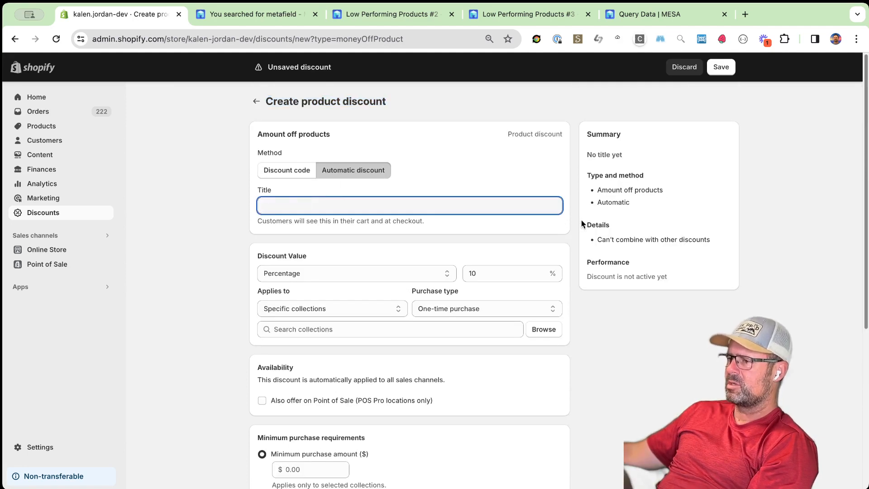
type("Daily Deal Low Performing Products")
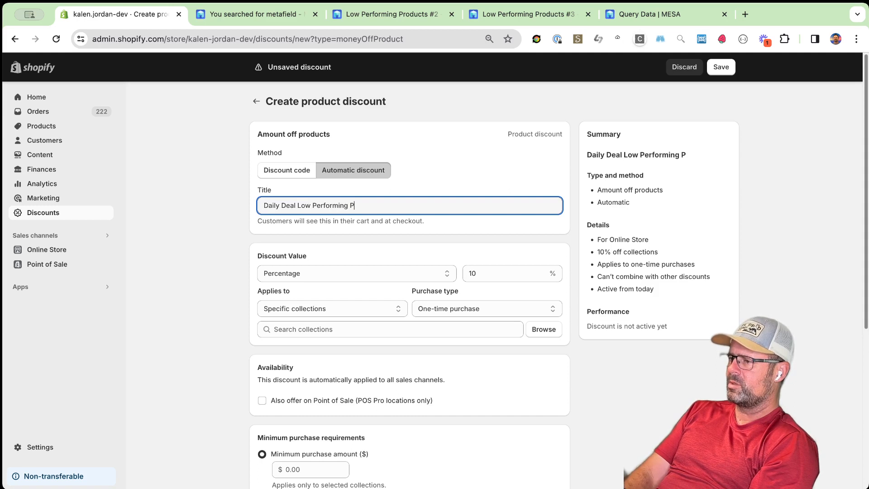
Set the discount percentage to 30 and keep the purchase type as One-time purchase
left_click(493, 273)
type("30")
scroll(419, 298, "down", 1)
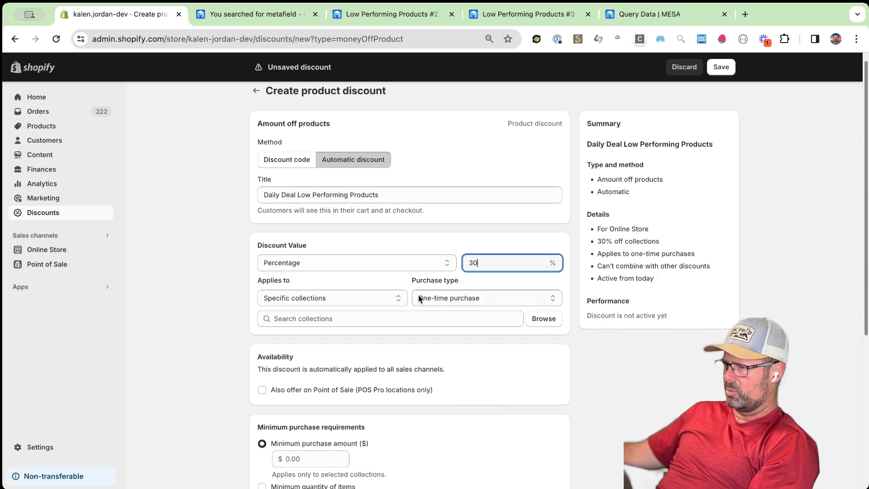
left_click(476, 299)
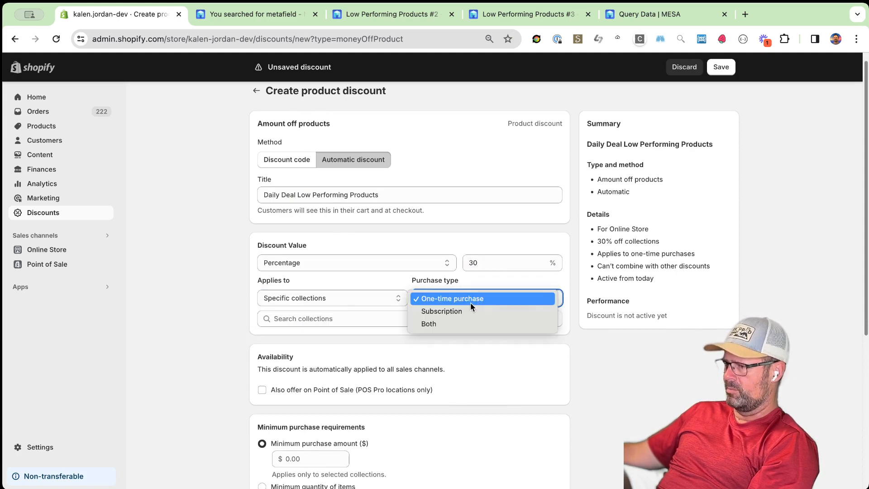
left_click(470, 299)
Open the store's collections in a separate browser tab and start a new collection titled "Daily Deals"
left_click(43, 126, "super")
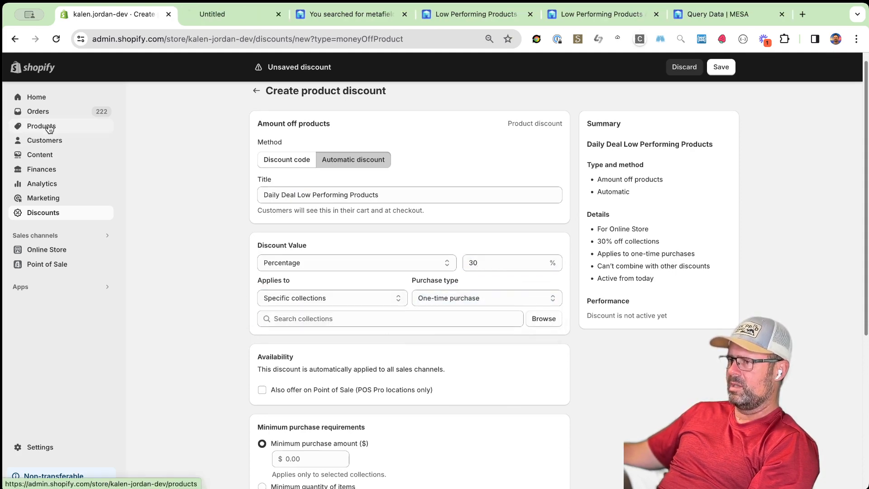
left_click(244, 5)
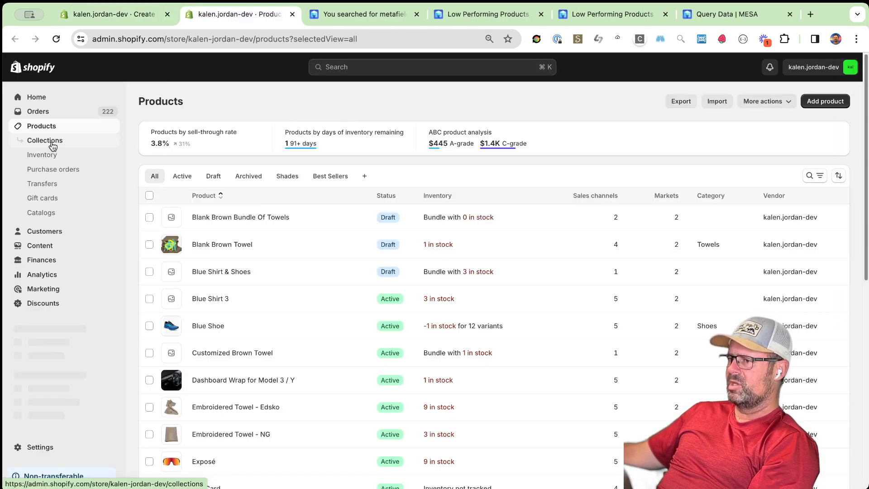
left_click(52, 143)
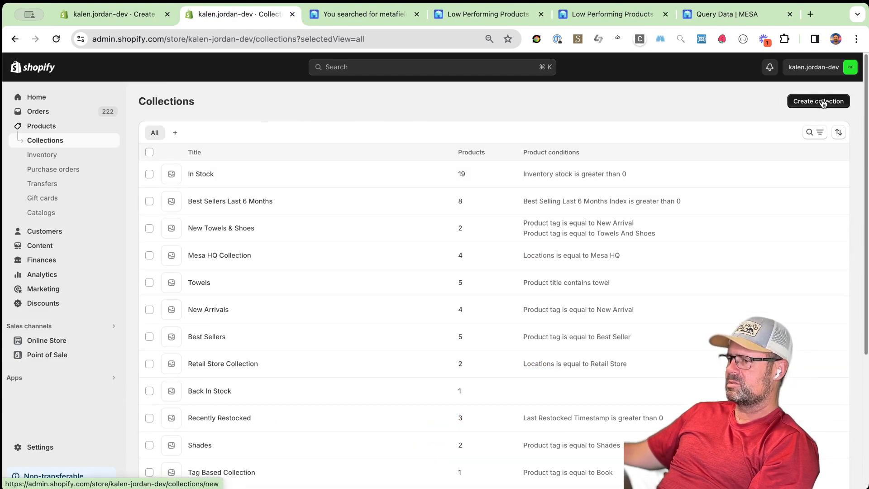
left_click(823, 102)
type("Daily ")
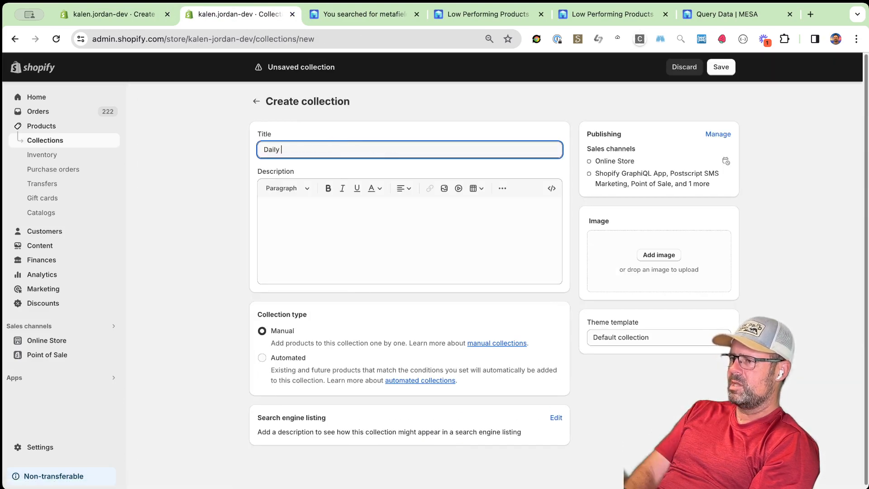
type("Deals")
Make the collection automated with the condition that the product tag is equal to "Daily Deal", and save it
left_click(294, 358)
scroll(315, 371, "down", 2)
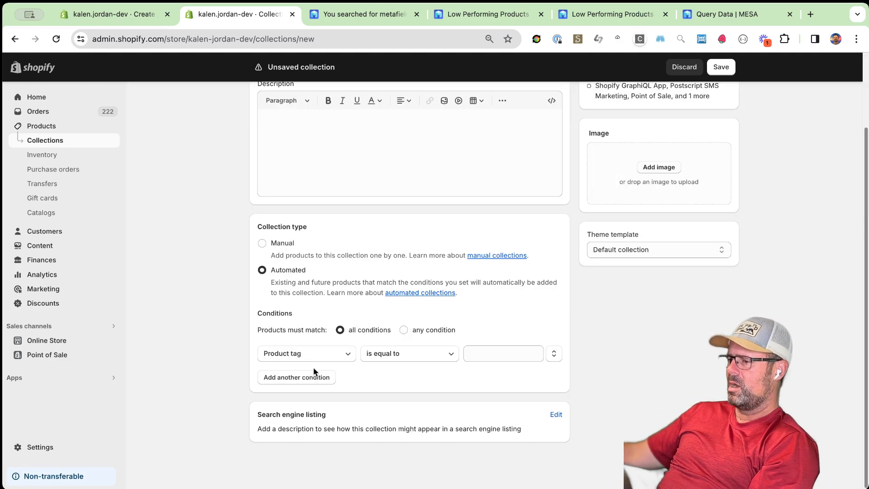
left_click(507, 354)
type("Daily Deal")
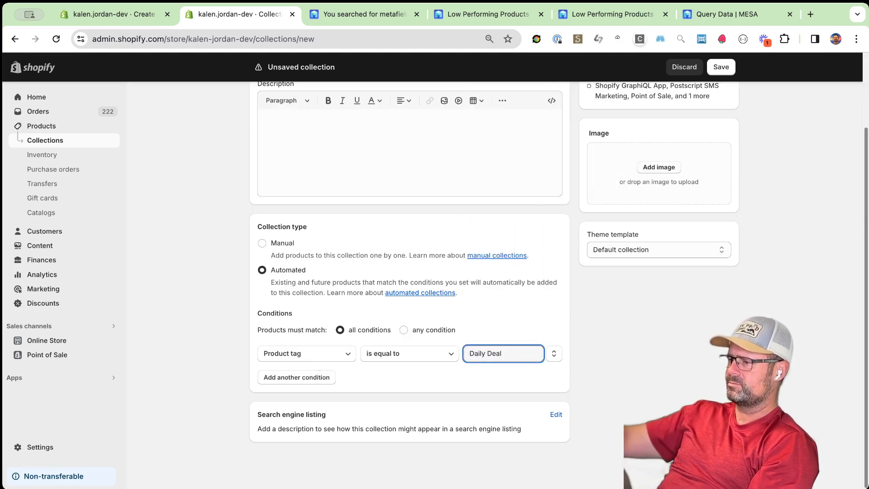
key("Return")
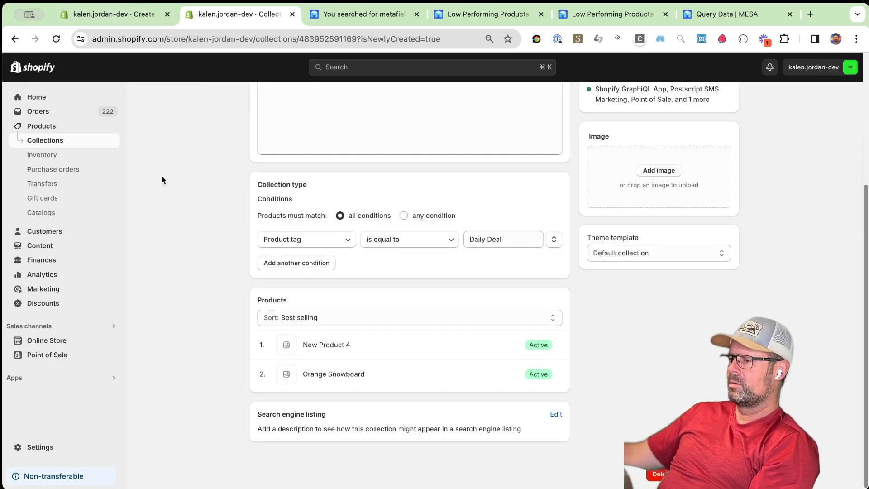
Return to the discount form, apply the discount to the Daily Deals collection, and try to save it
type("da")
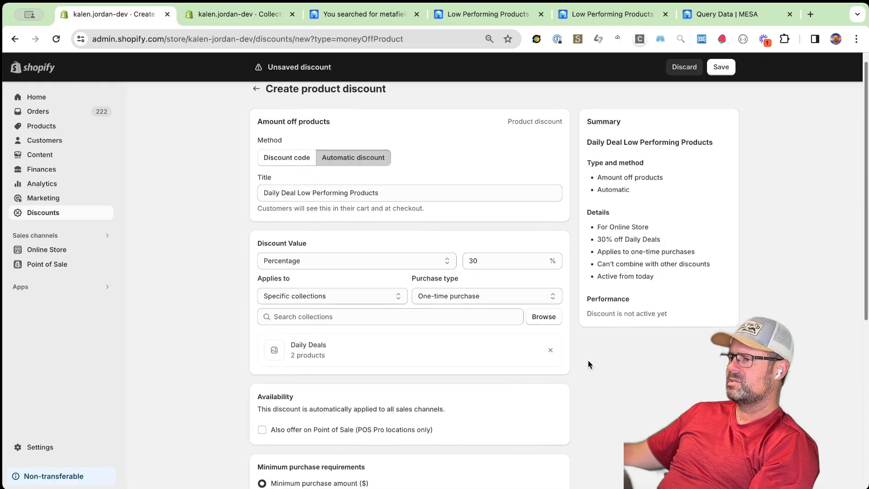
scroll(588, 361, "down", 5)
scroll(591, 348, "down", 1)
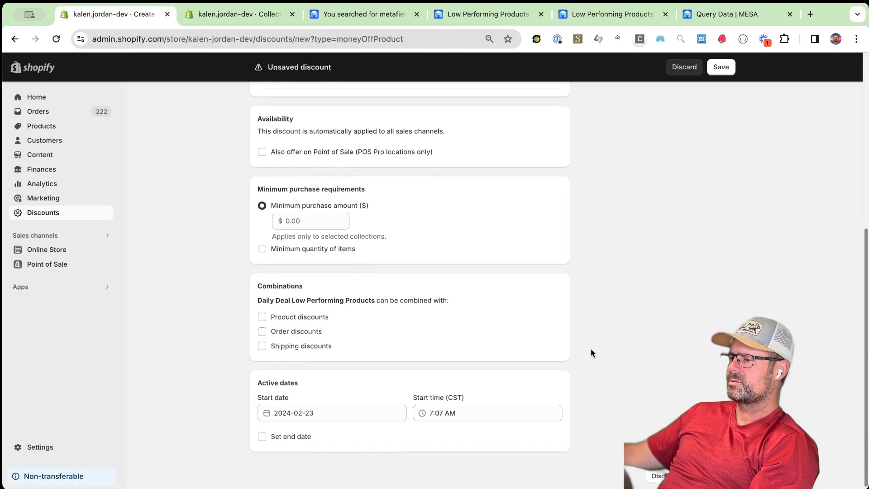
scroll(584, 349, "up", 4)
scroll(584, 351, "up", 3)
scroll(188, 330, "down", 6)
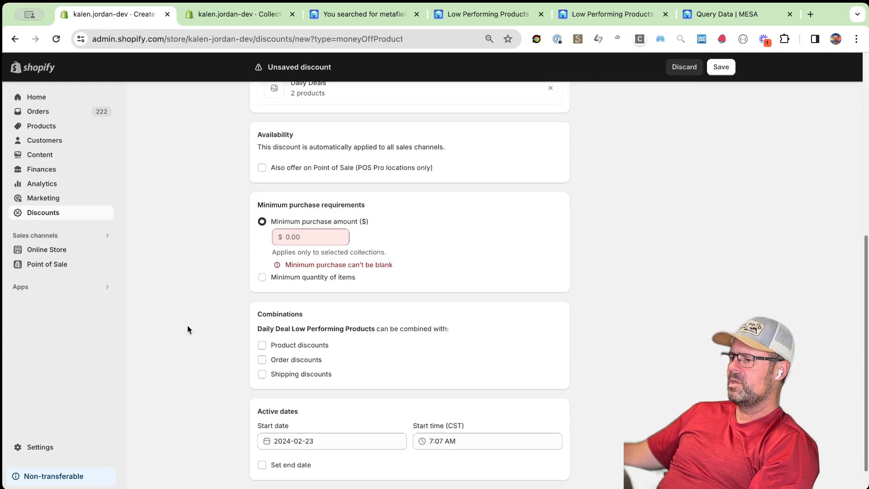
Set the discount's minimum purchase amount to $10 and save the discount
left_click(315, 236)
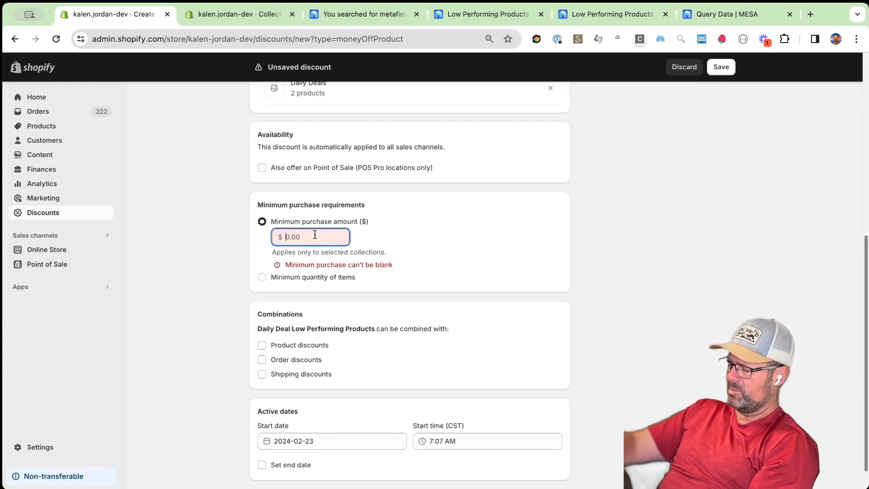
type("10")
scroll(667, 420, "down", 1)
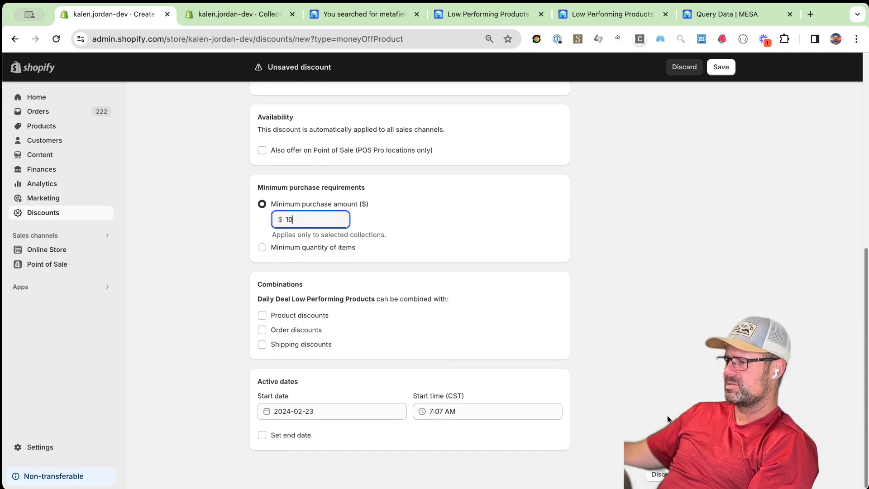
left_click(710, 473)
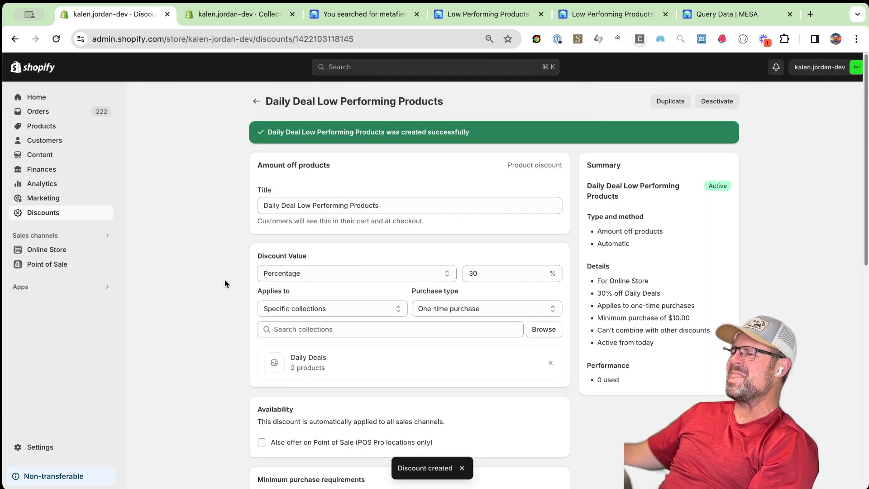
Review the Daily Deals collection's condition and products, and switch to the MESA workflow "Low Performing Products #2 - Save Line Items"
left_click(215, 10)
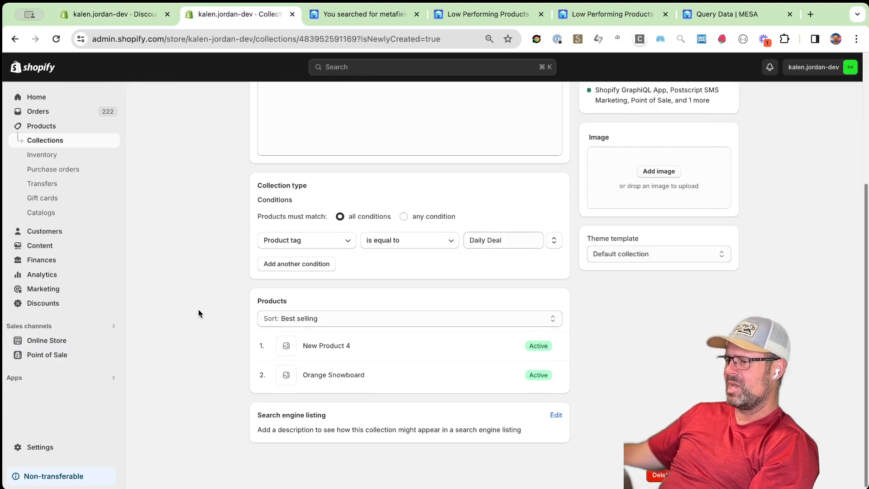
scroll(198, 309, "up", 2)
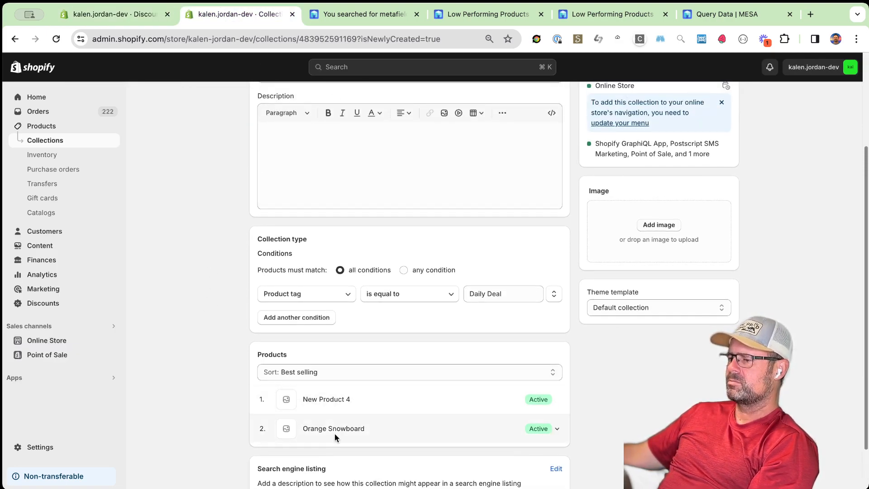
left_click(465, 15)
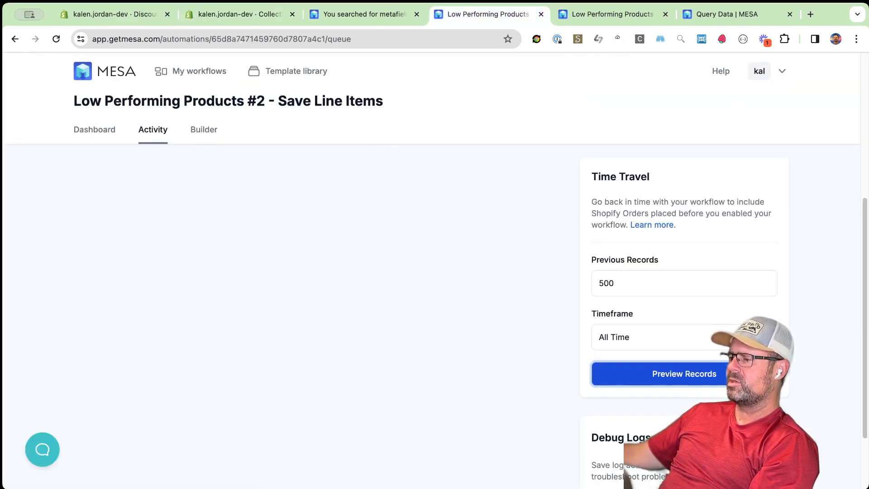
Preview and run Time Travel on the Save Line Items workflow for 500 previous orders with the All Time timeframe
left_click(706, 384)
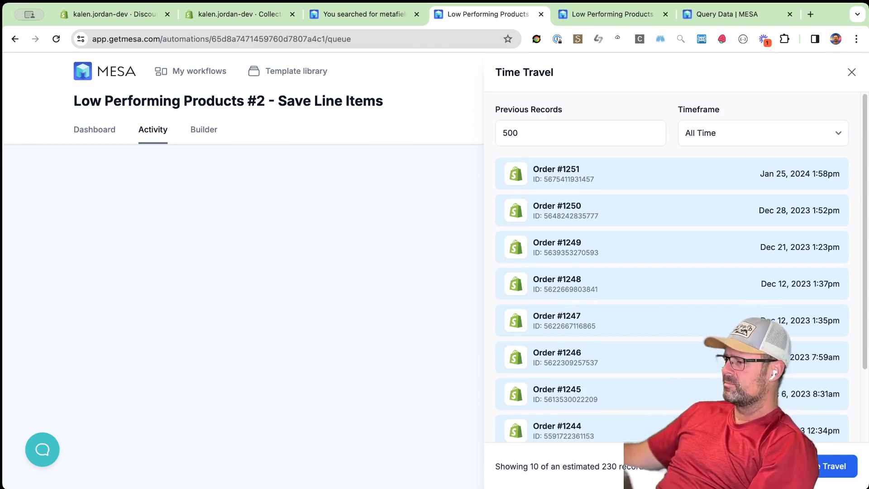
left_click(850, 466)
left_click(473, 322)
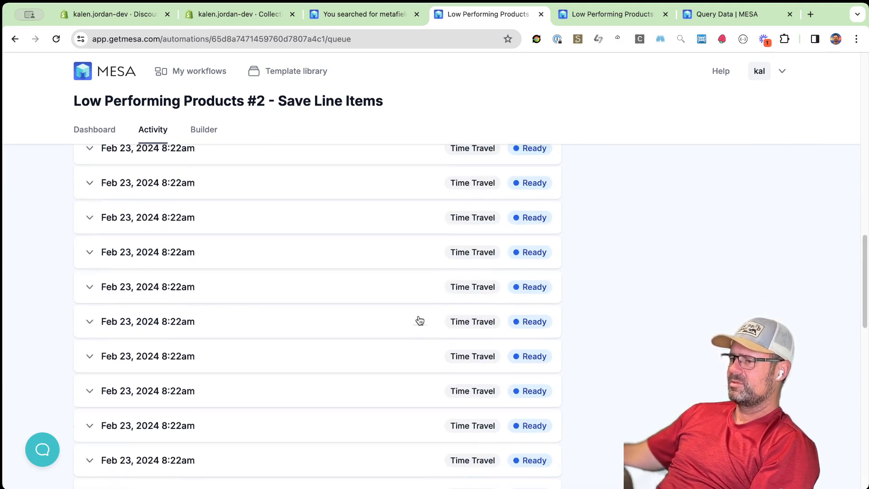
scroll(417, 320, "up", 6)
Look over the metafield blog search results and the saved products_performance query
left_click(365, 14)
scroll(334, 351, "up", 6)
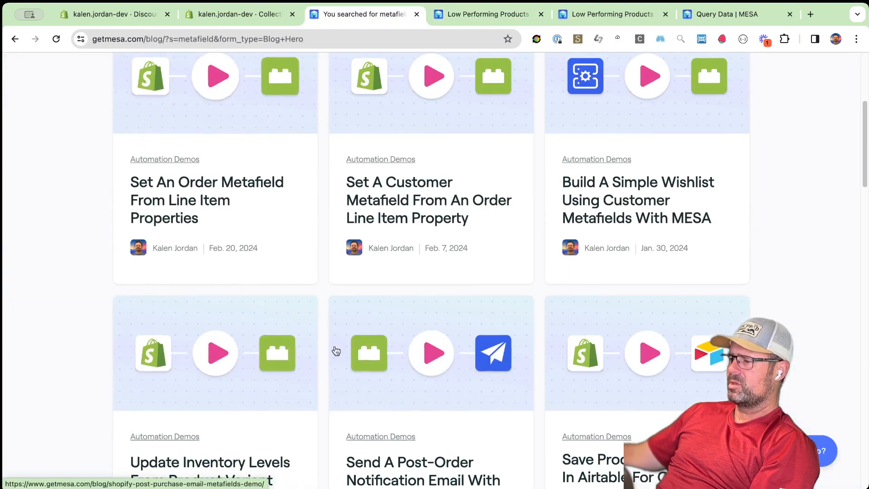
scroll(454, 360, "down", 7)
scroll(457, 352, "up", 10)
left_click(739, 16)
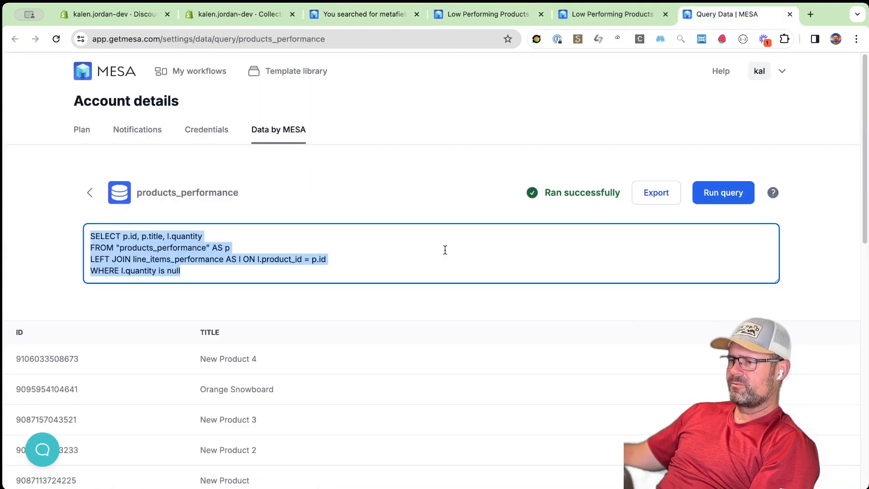
Review the collection's Daily Deal tag condition and products, and the discount's purchase requirements, combinations and active dates
left_click(240, 14)
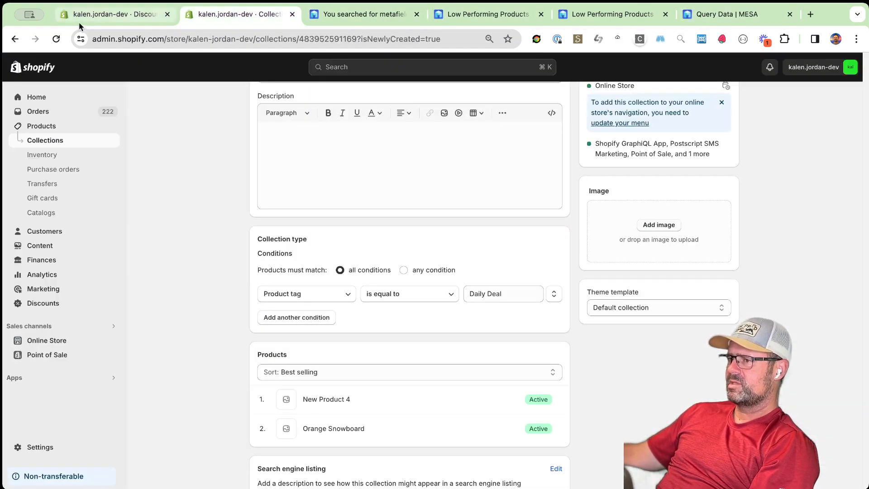
left_click(122, 15)
scroll(221, 310, "down", 5)
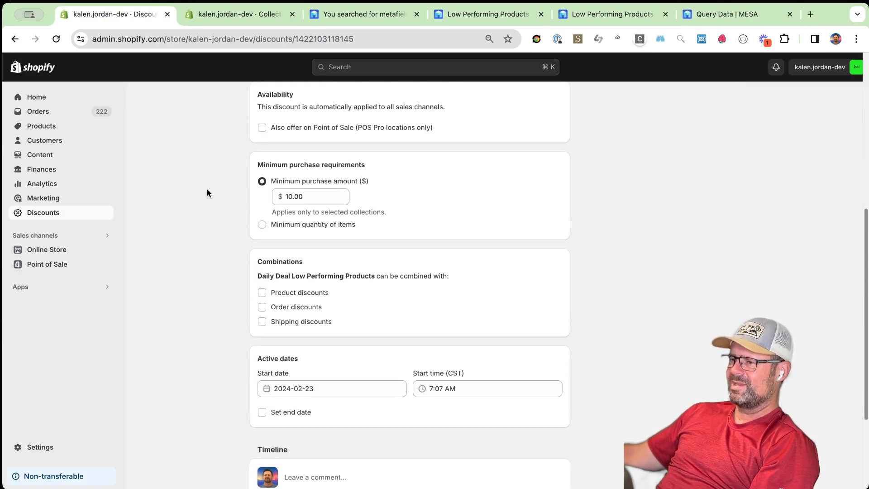
left_click(247, 14)
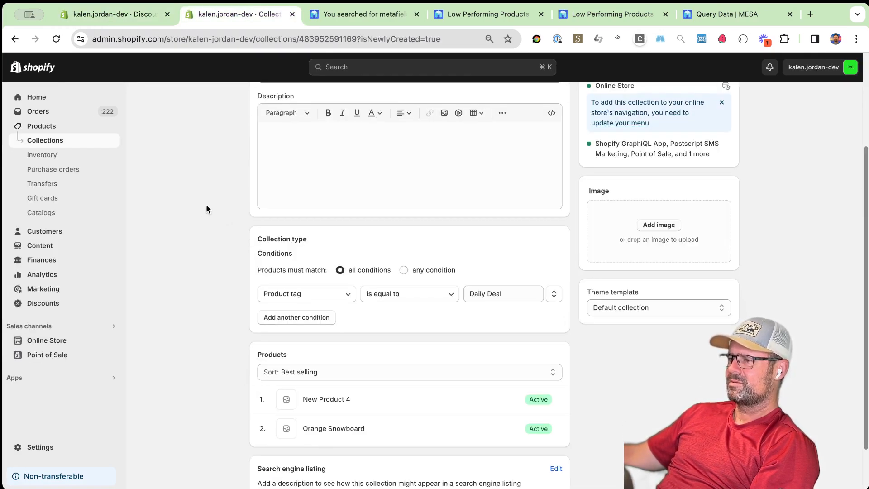
scroll(207, 206, "up", 3)
Check the Time Travel runs in the activity list of the Save Line Items workflow
left_click(498, 15)
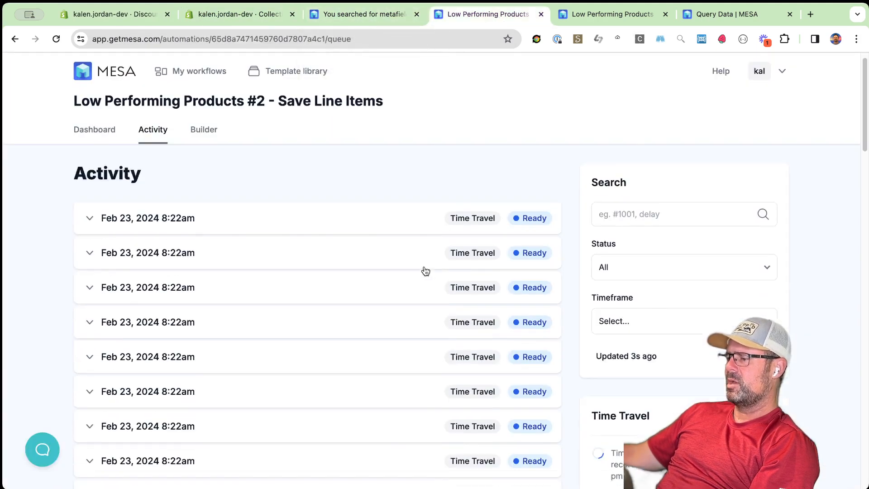
scroll(426, 271, "down", 10)
scroll(437, 279, "up", 10)
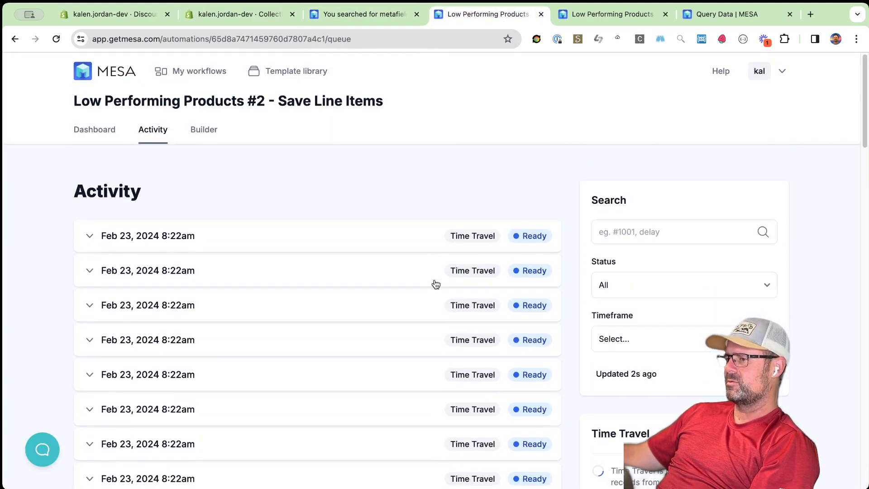
Close the metafield blog page and dismiss the test results in the Low Performing Products #3 workflow
left_click(364, 14)
left_click(230, 16)
left_click(388, 16)
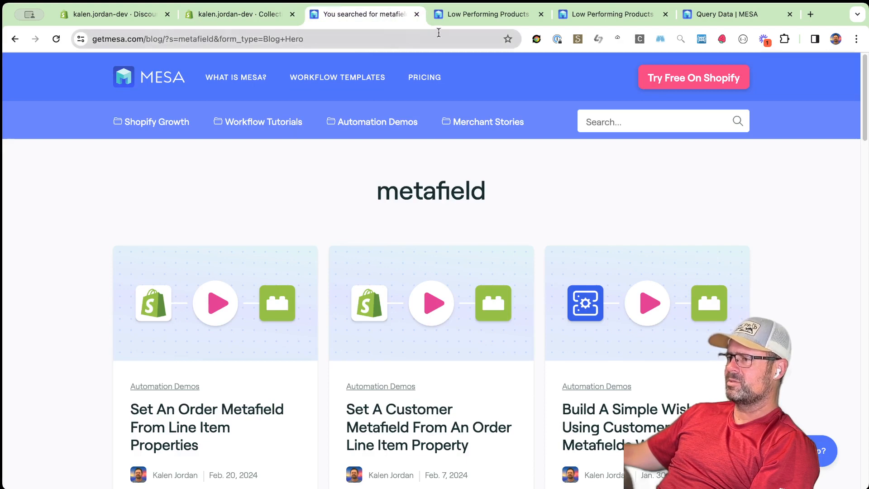
left_click(416, 14)
left_click(471, 16)
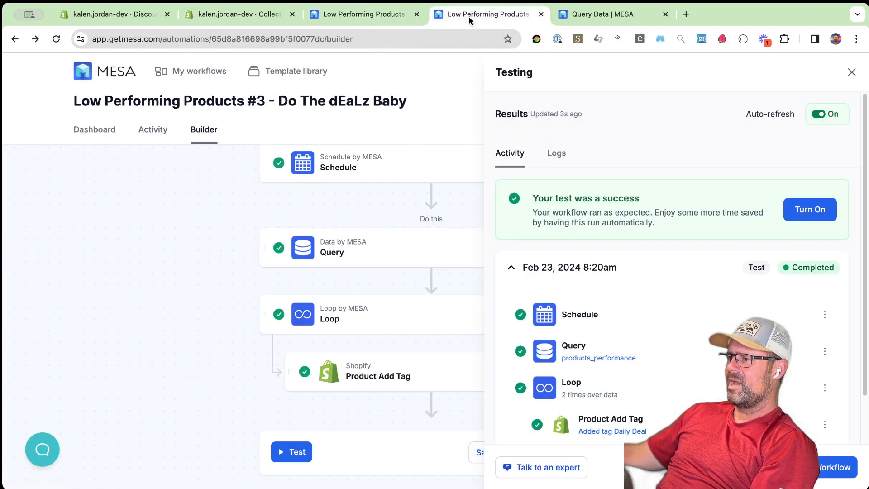
left_click(217, 254)
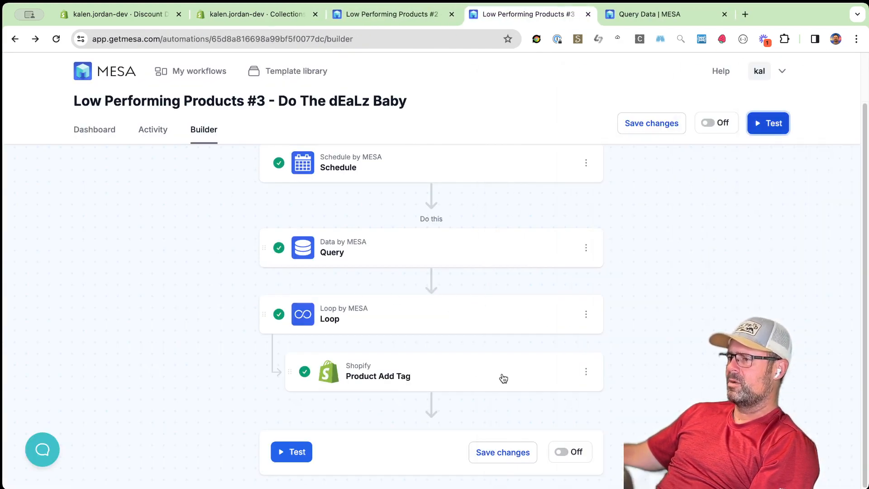
Open the daily deals app topic from the community.shopify.com notification feed and highlight the past week/30days criterion in the reply
left_click(746, 14)
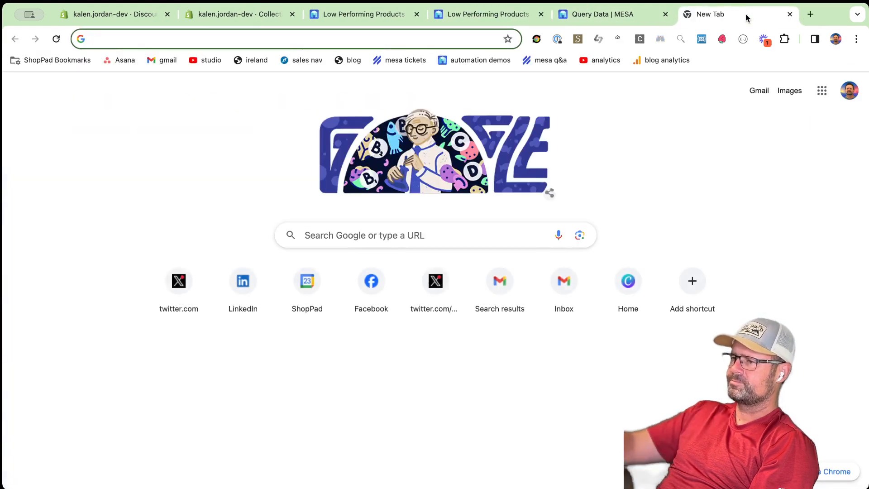
type("community.shopify.com")
key("Return")
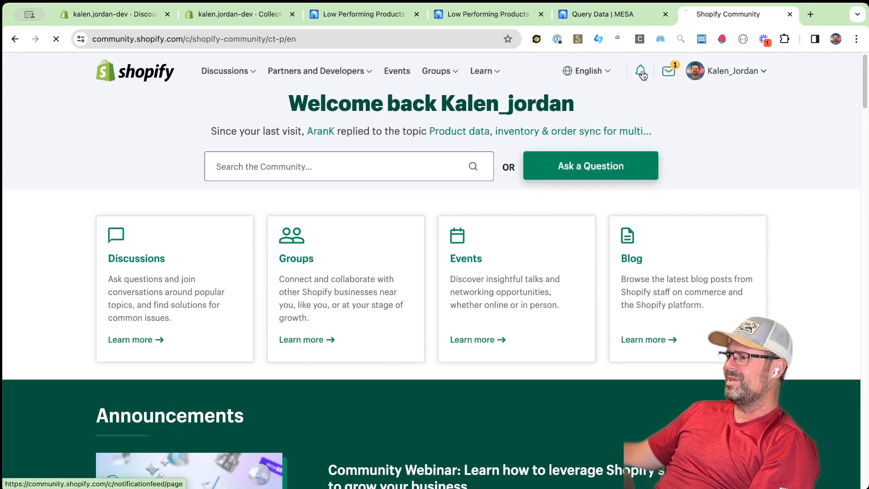
left_click(643, 74)
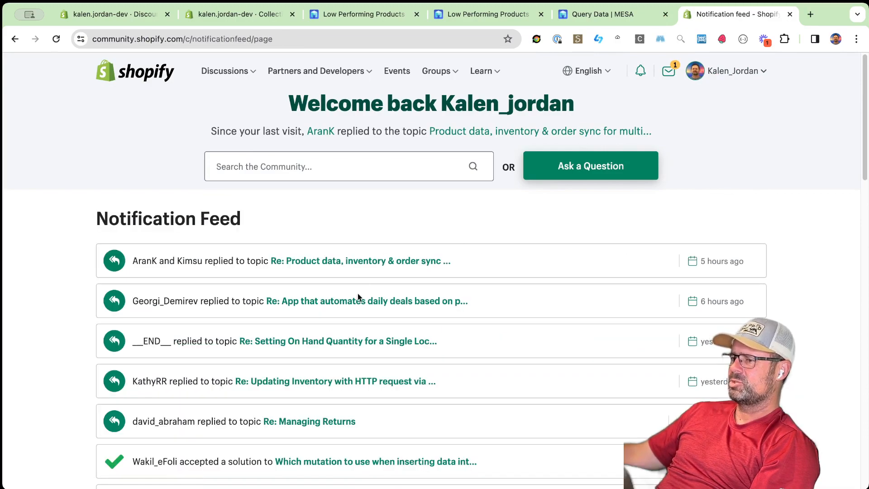
left_click(356, 301)
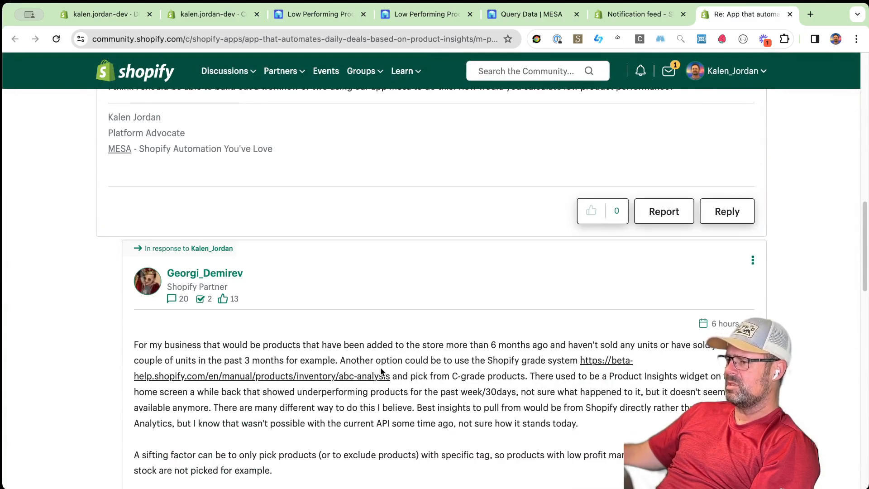
left_click_drag(439, 393, 535, 392)
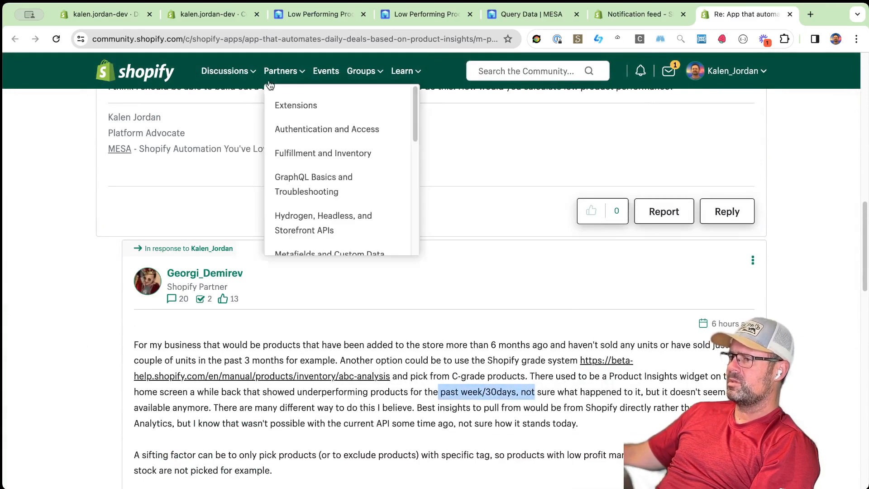
Add a final line reading "AND l.created_at >" to the products_performance query
left_click(329, 16)
left_click(537, 14)
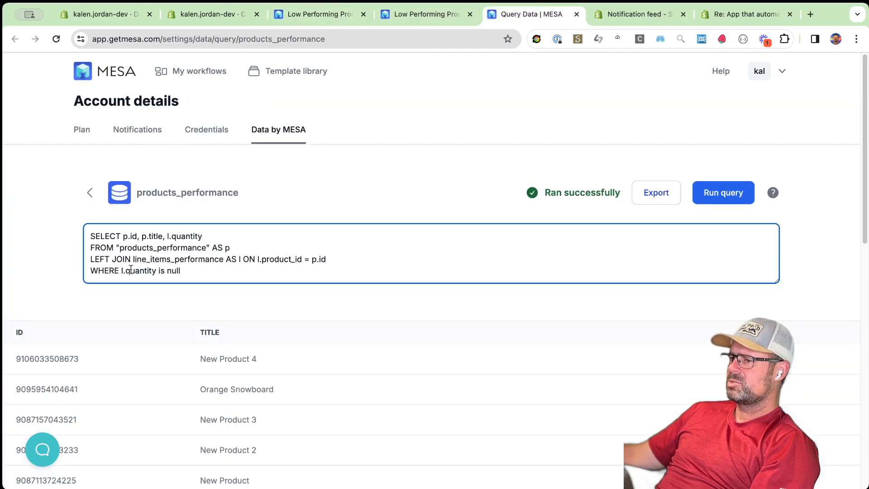
left_click(213, 269)
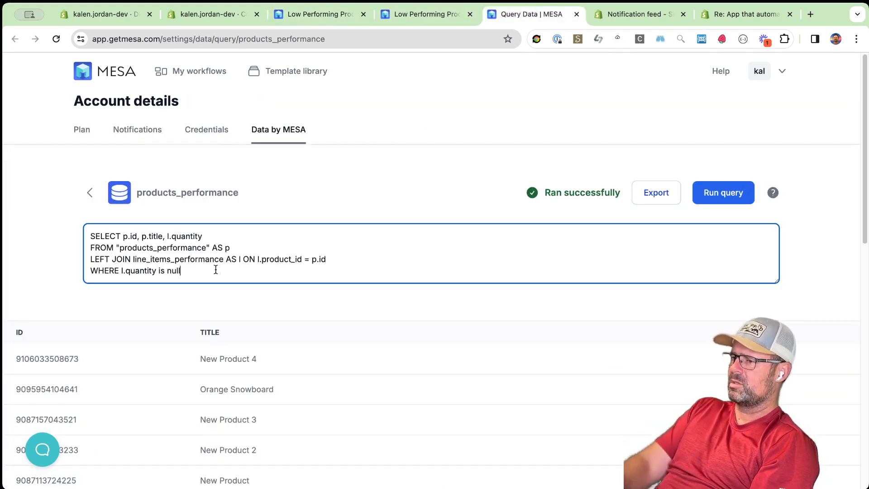
key("Return")
type("NAD")
key("BackSpace")
key("BackSpace")
key("BackSpace")
key("BackSpace")
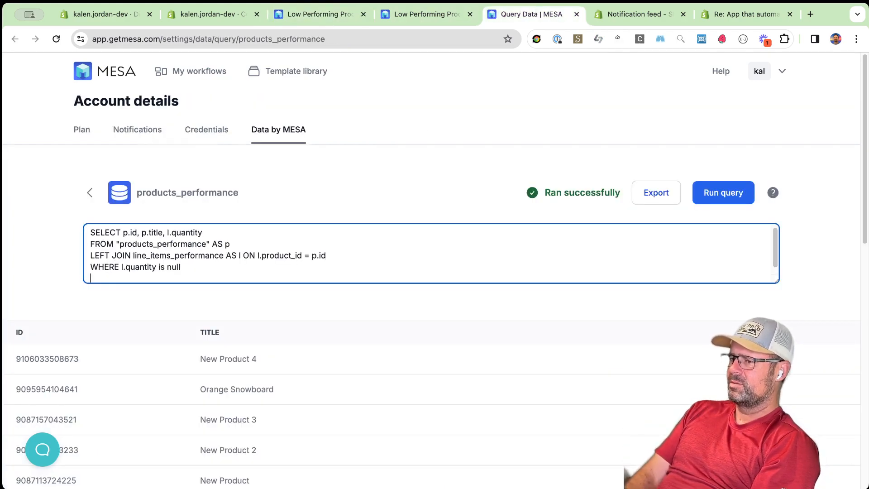
type("AND l.id")
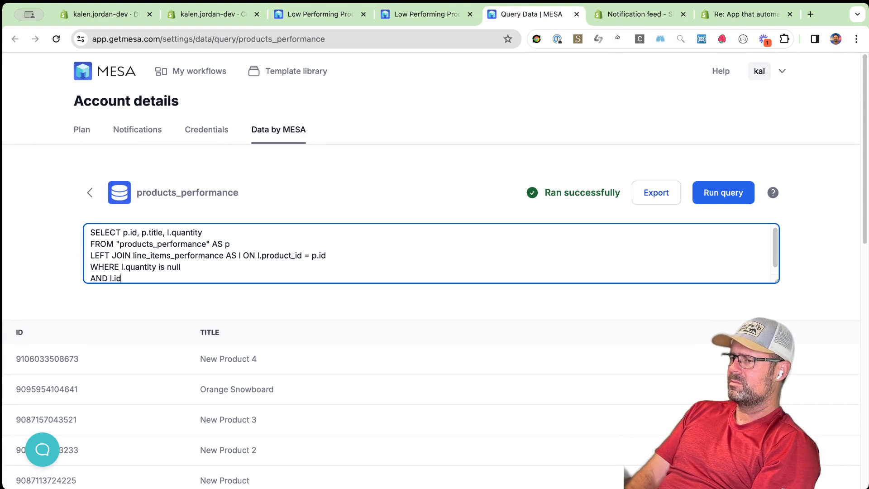
key("BackSpace")
key("BackSpace")
type("created_at ")
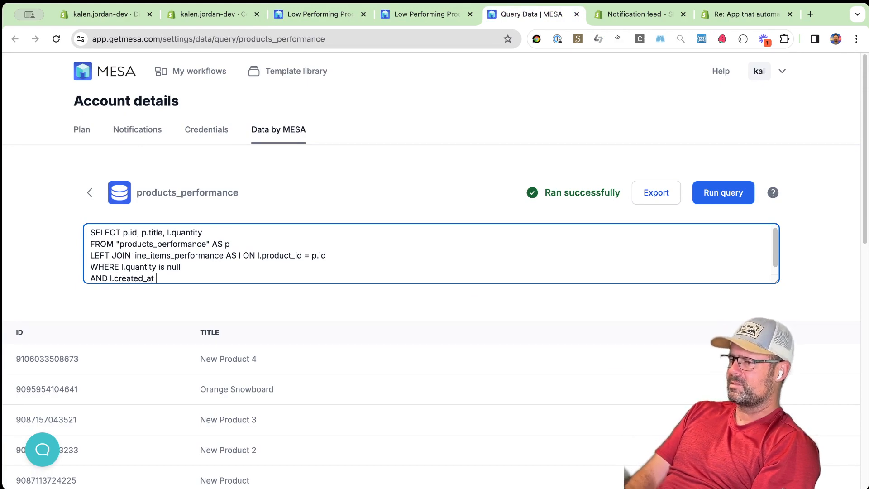
type(">")
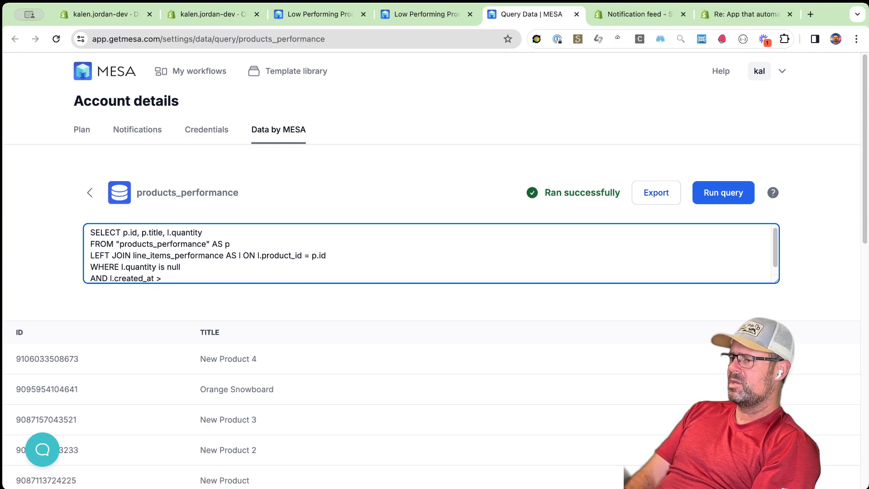
left_click(467, 118)
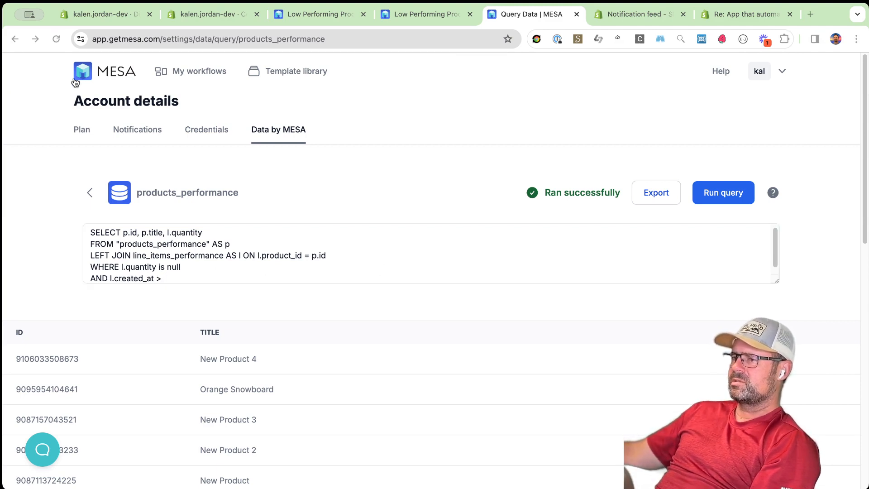
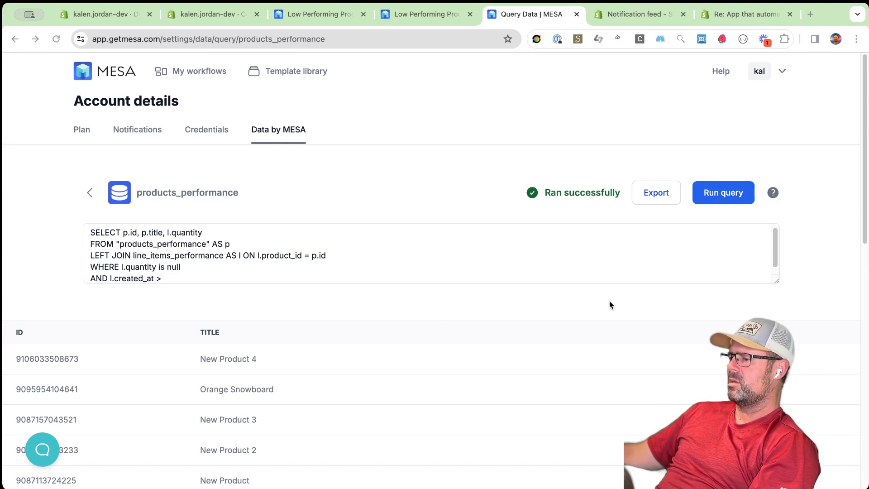
Complete the created_at condition with "current_date - INTERVAL '30 days';" and run the query
left_click(412, 274)
type("current_date - INTERVAL '30 days';")
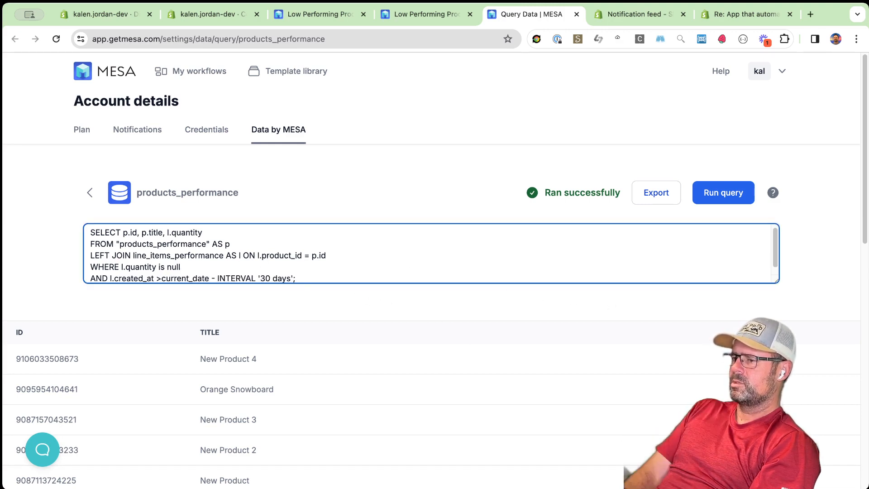
left_click(719, 196)
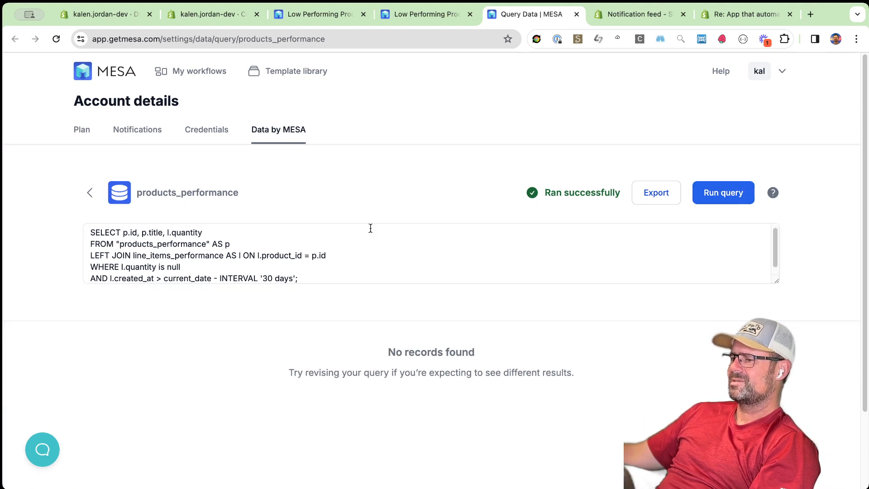
Comment out the "WHERE l.quantity is null" line with "--" and run the query again
left_click(356, 255)
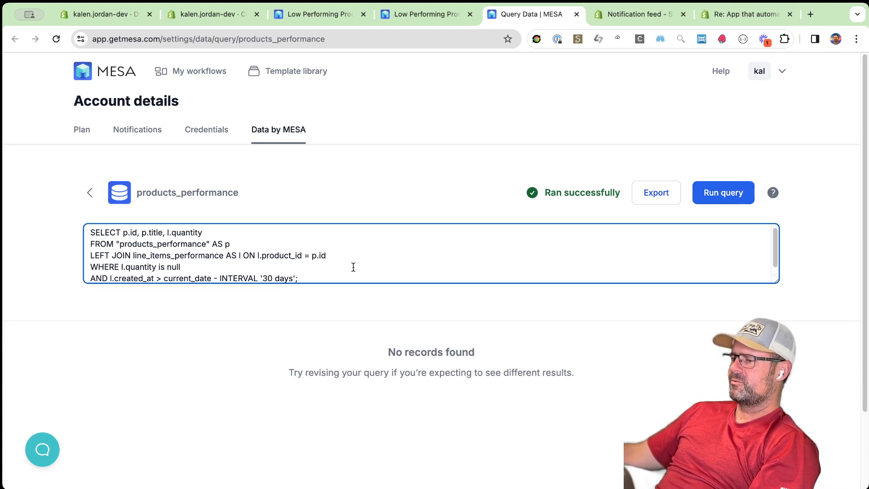
key("Right")
type("--")
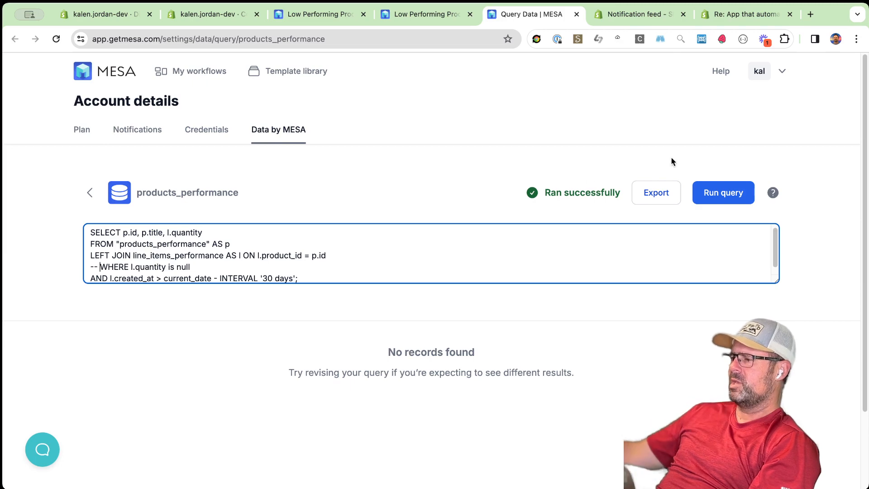
left_click(718, 198)
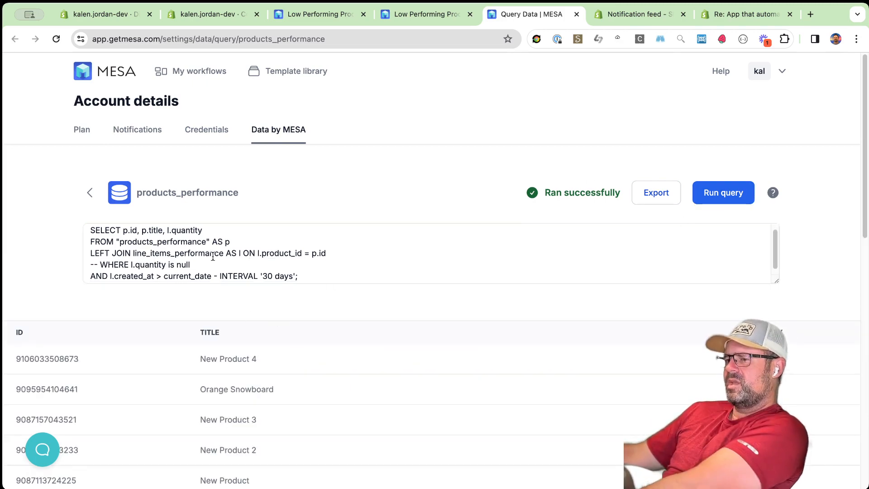
Insert "GROUP BY p.id" on its own line after the LEFT JOIN line and run the query
left_click(352, 252)
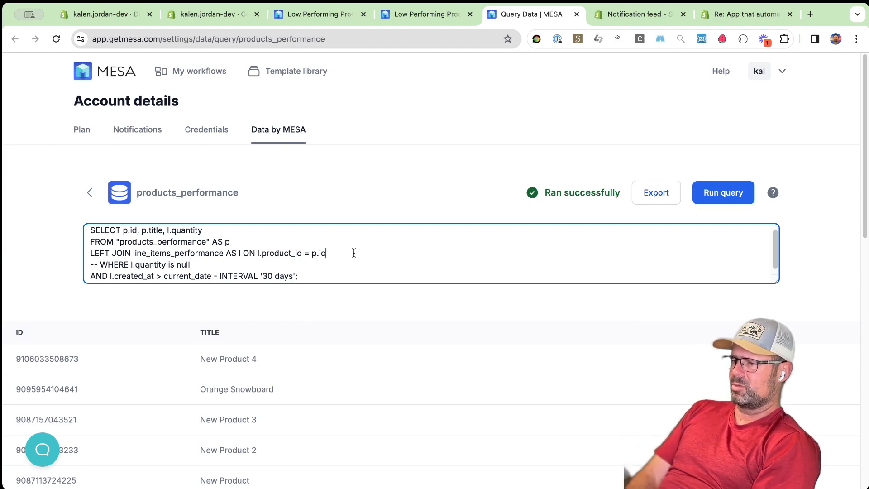
scroll(266, 381, "down", 15)
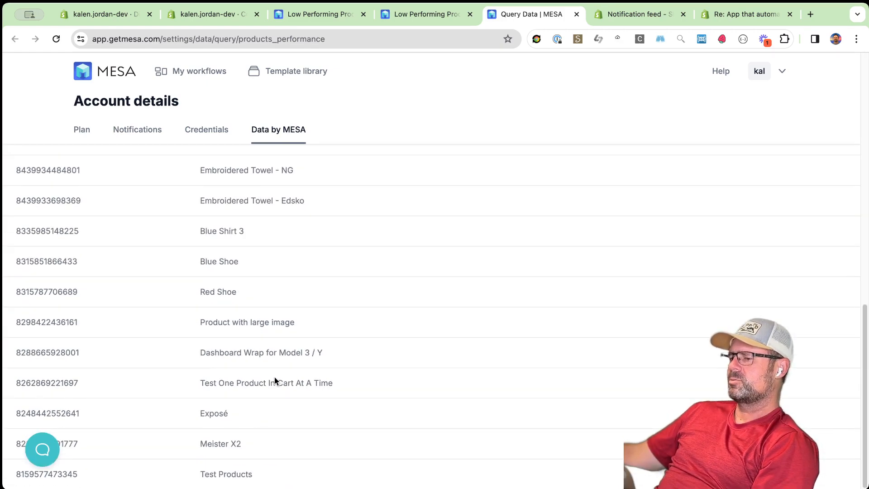
scroll(281, 372, "up", 15)
key("Return")
type("GROUP BY p.id")
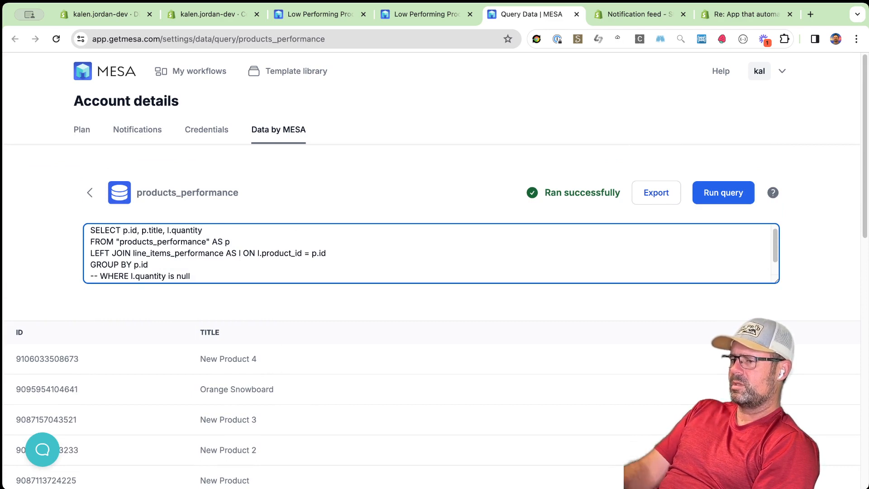
key("super+Return")
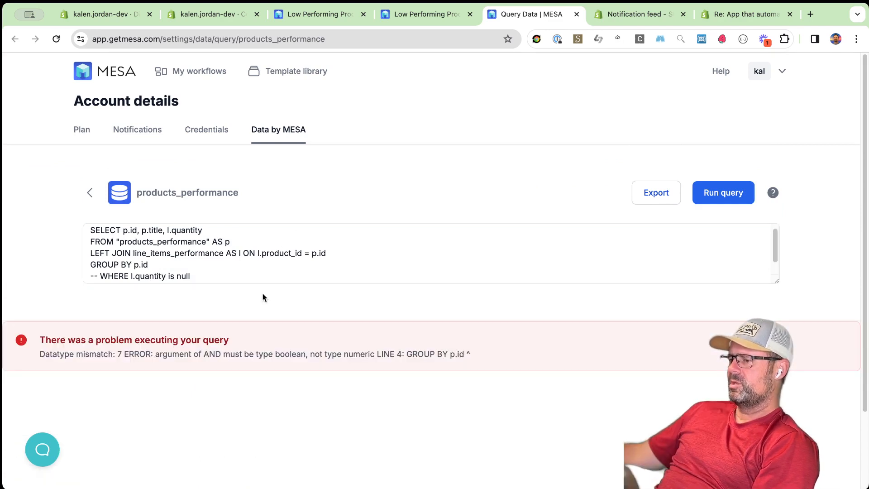
Uncomment the "WHERE l.quantity is null" line and comment out the l.created_at condition, then rerun the query
left_click(167, 266)
scroll(169, 266, "down", 1)
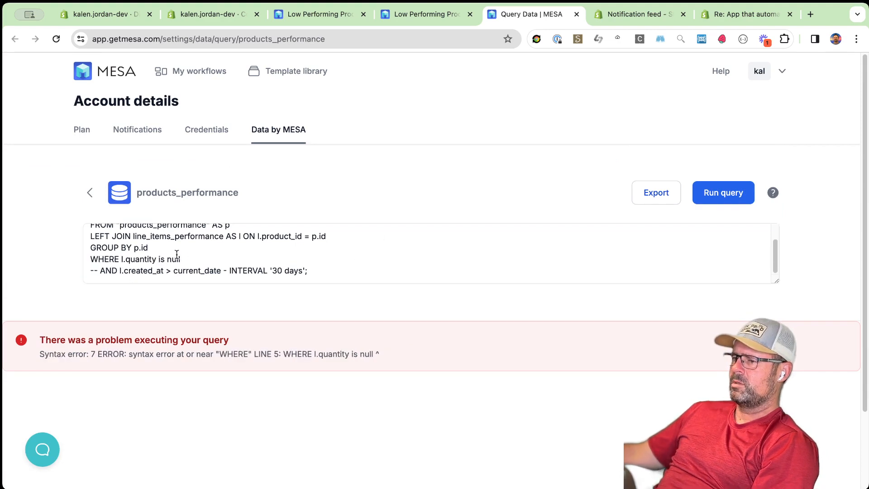
Move the "WHERE l.quantity is null" line above "GROUP BY p.id" and run the query
left_click(194, 259)
key("super+shift+Left")
key("super+x")
key("Up")
key("Return")
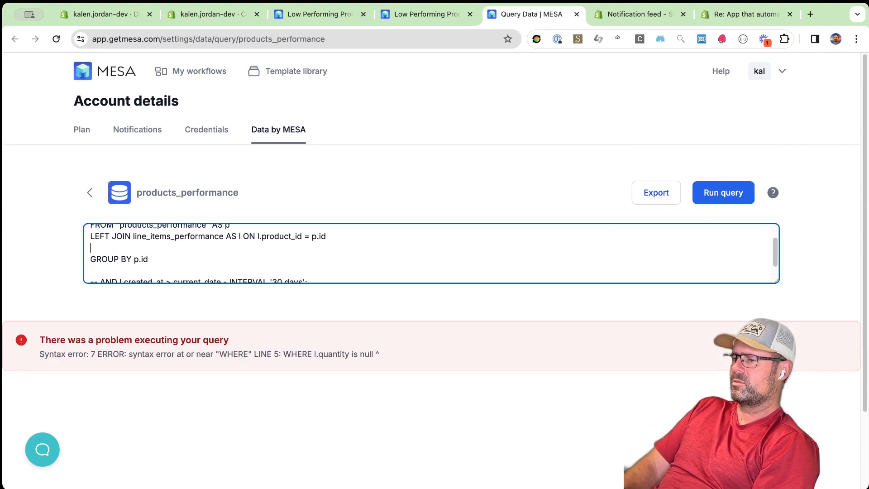
key("Up")
key("super+v")
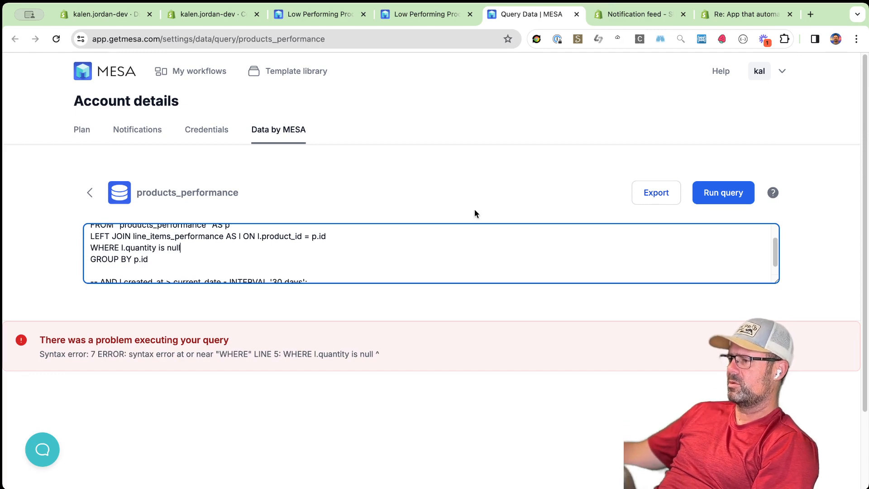
left_click(723, 193)
Wrap p.id and p.title in string_agg() and l.quantity in sum() in the SELECT line, then run the query
scroll(214, 275, "up", 2)
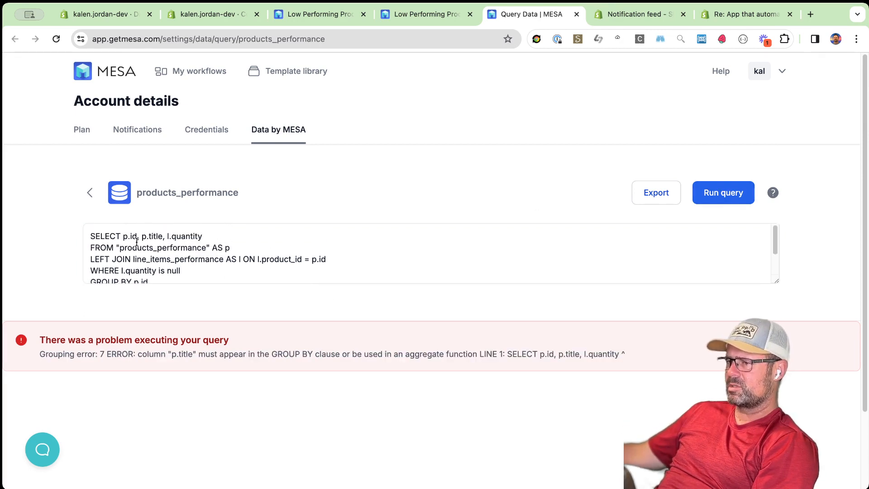
left_click(122, 236)
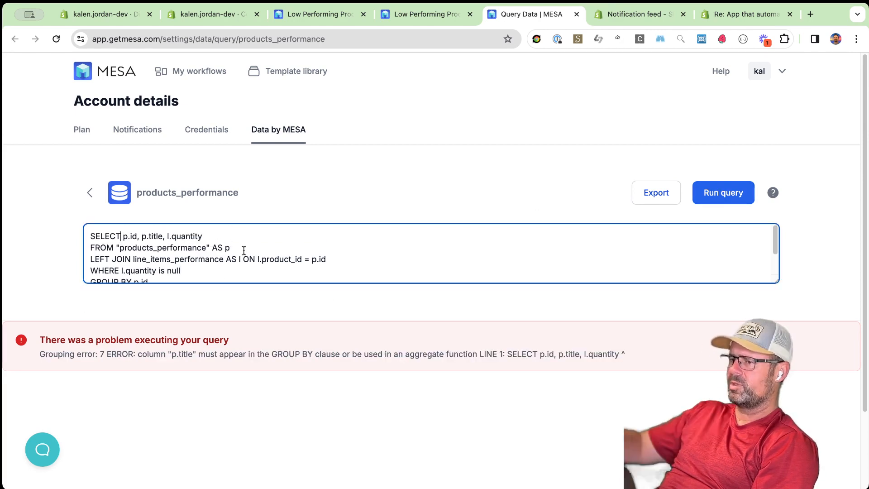
type("string")
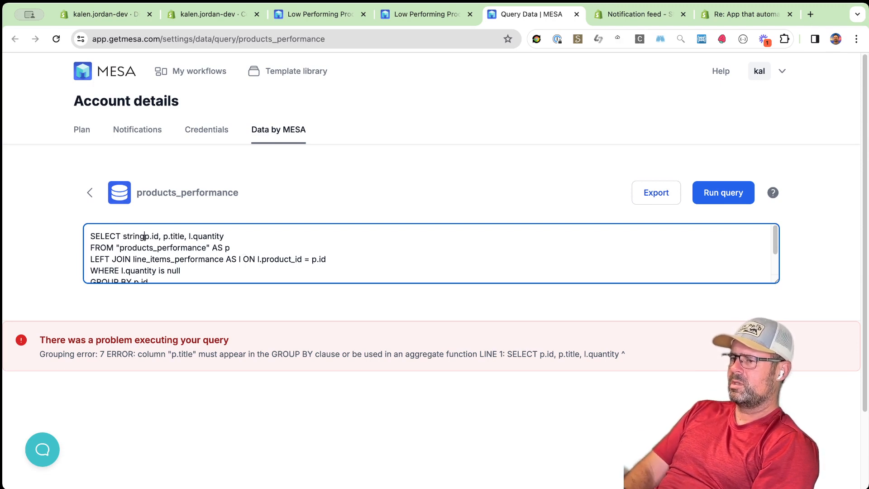
type("_agg(p.id")
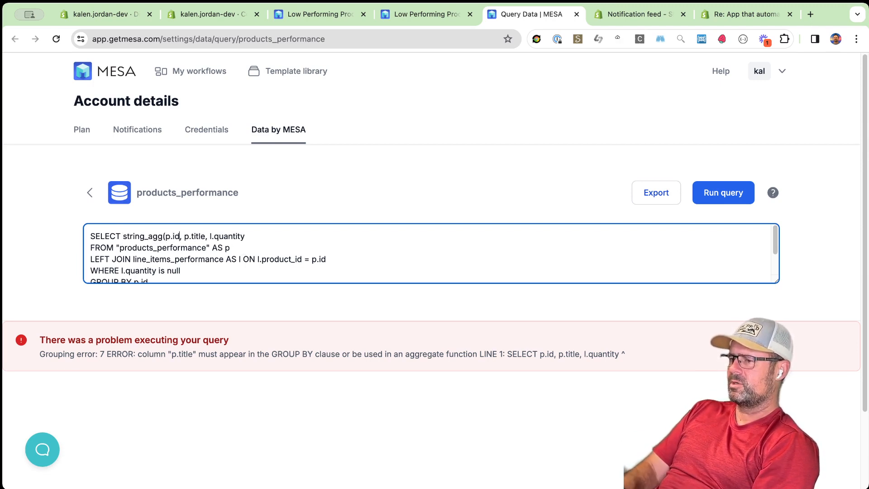
type("), ")
type("string_agg(")
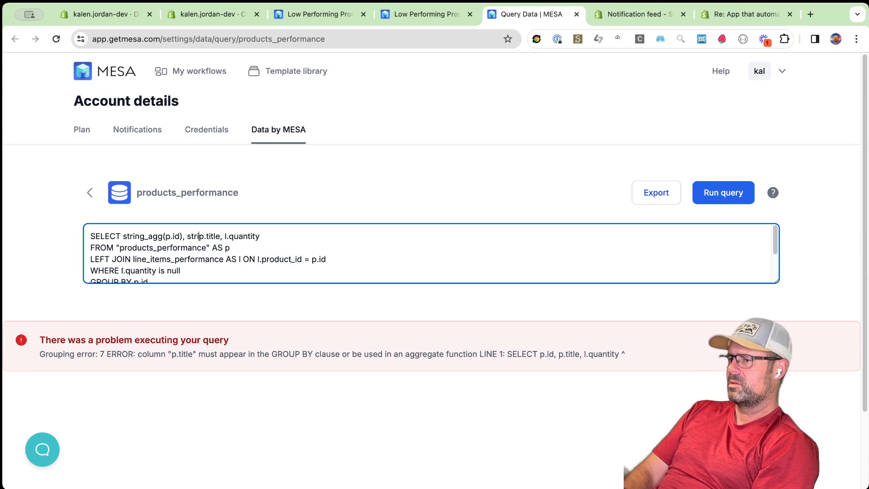
left_click(716, 190)
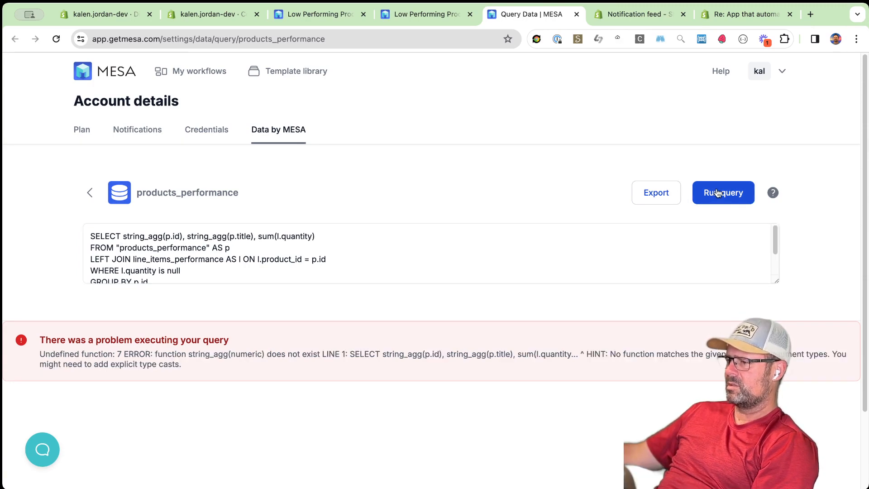
Add the ',' delimiter argument to both string_agg calls and rerun the query
key("Right")
key("Right")
key("Right")
key("Right")
key("Right")
key("Right")
key("Right")
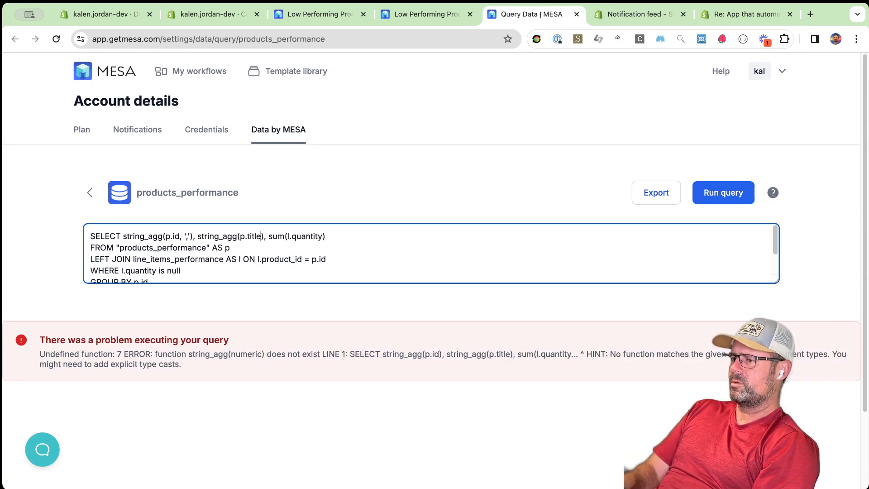
type(", ','")
key("super+Return")
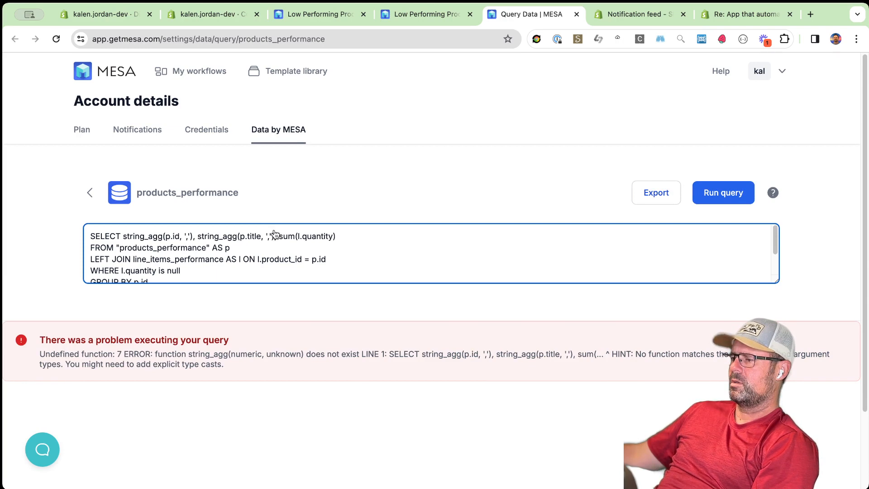
key("super+Tab")
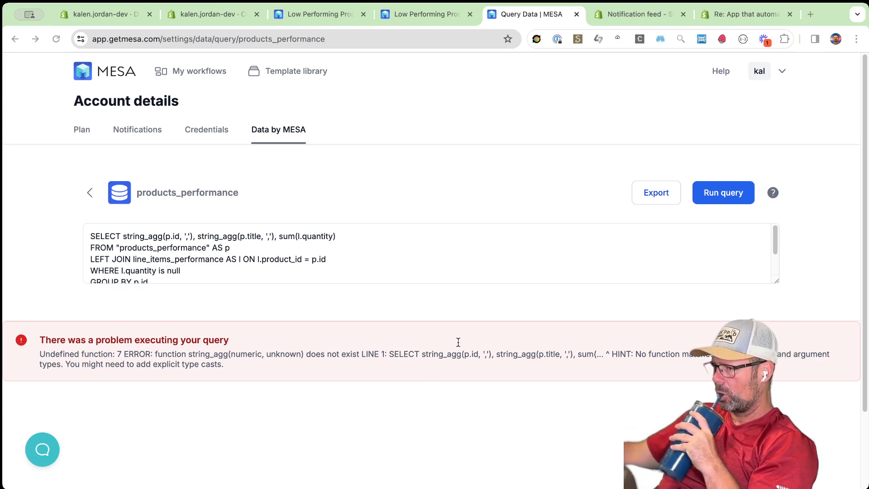
key("super+Tab")
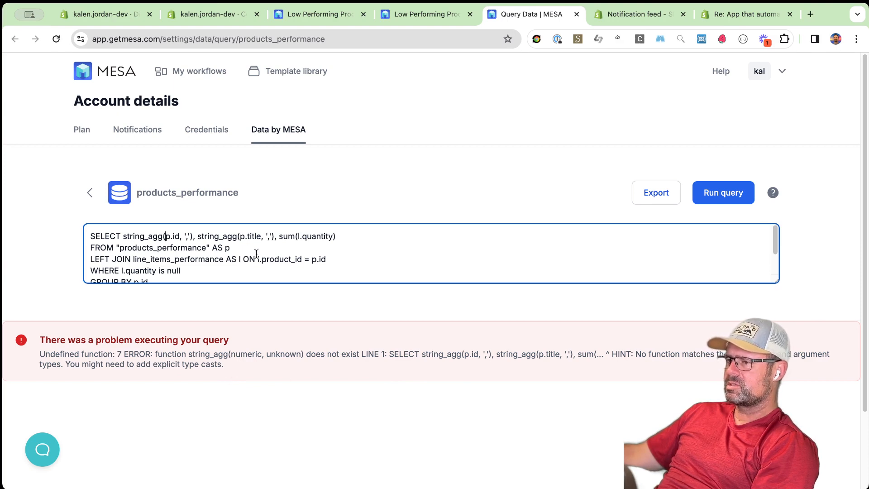
key("super+Tab")
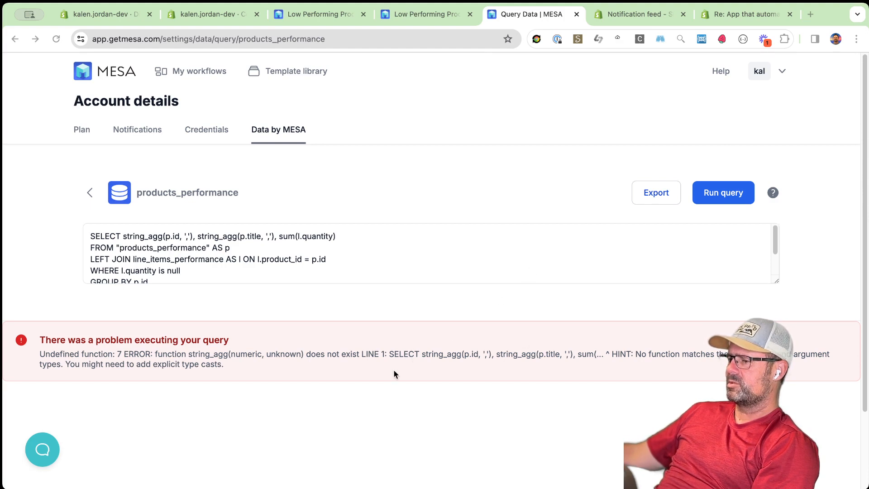
Replace the string_agg call on p.id with min(p.id), removing its delimiter argument, and run the query
left_click(165, 236)
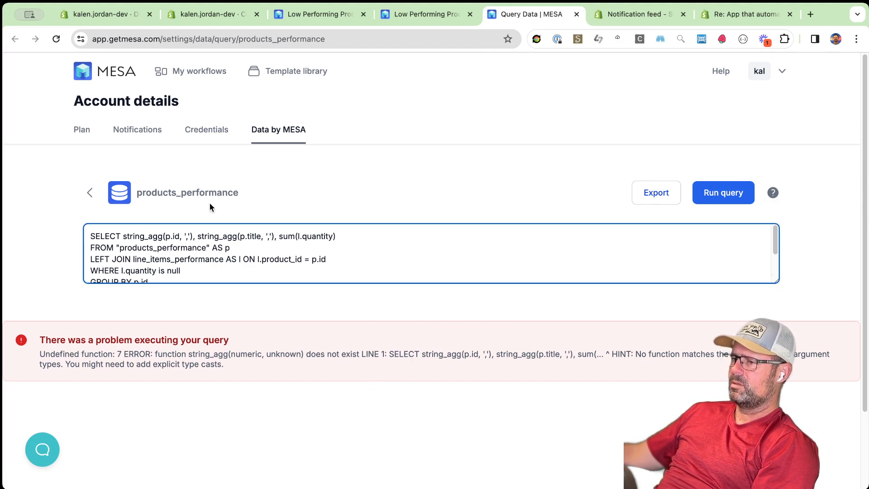
double_click(139, 236)
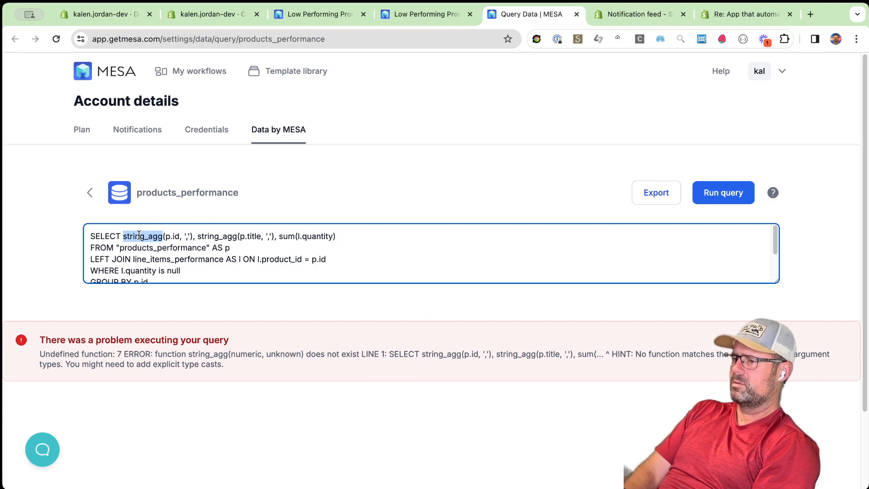
type("min")
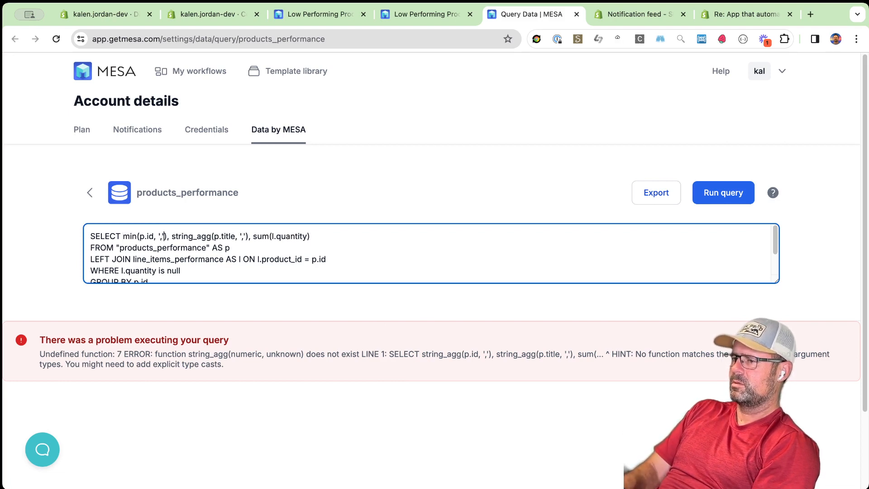
key("BackSpace")
key("BackSpace")
key("BackSpace")
key("BackSpace")
key("BackSpace")
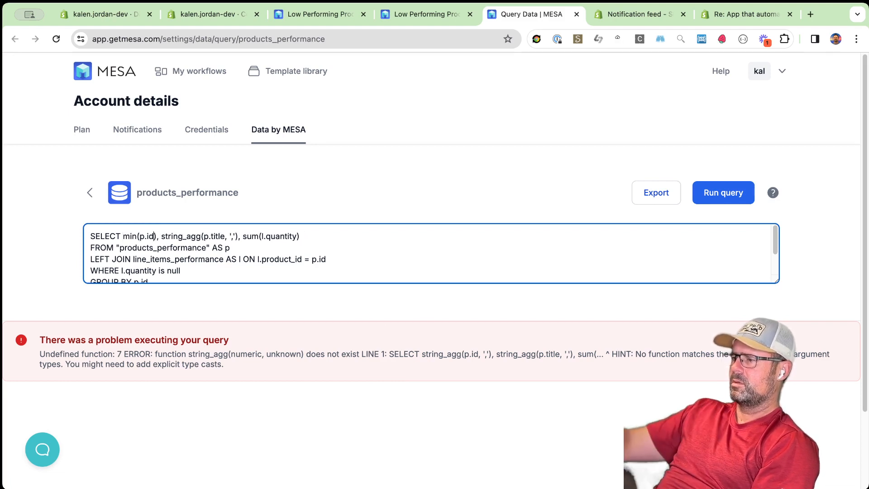
left_click(723, 192)
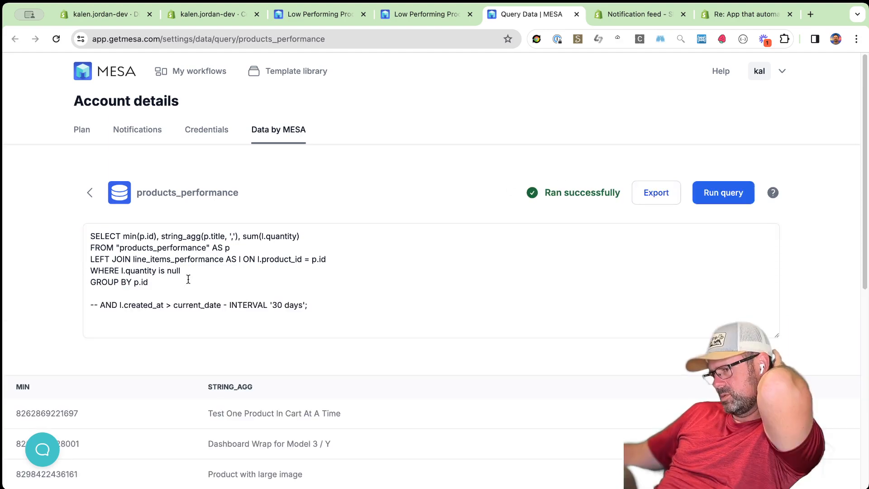
Comment out "WHERE l.quantity is null", alias sum(l.quantity) as quantity, and review the rerun query's results
left_click(448, 14)
left_click(531, 16)
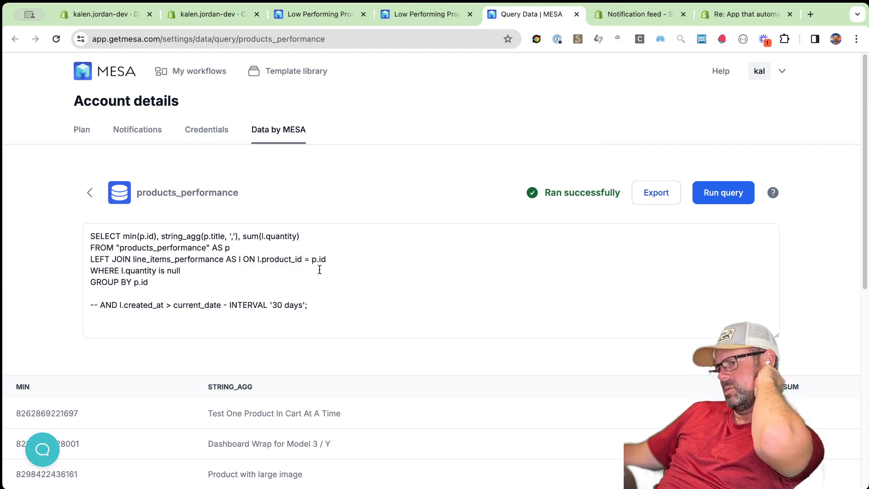
left_click_drag(308, 306, 152, 309)
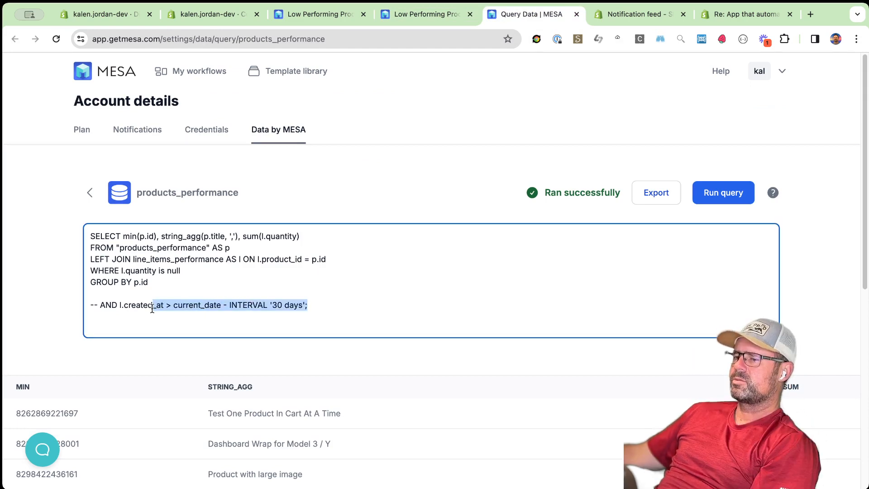
left_click(114, 298)
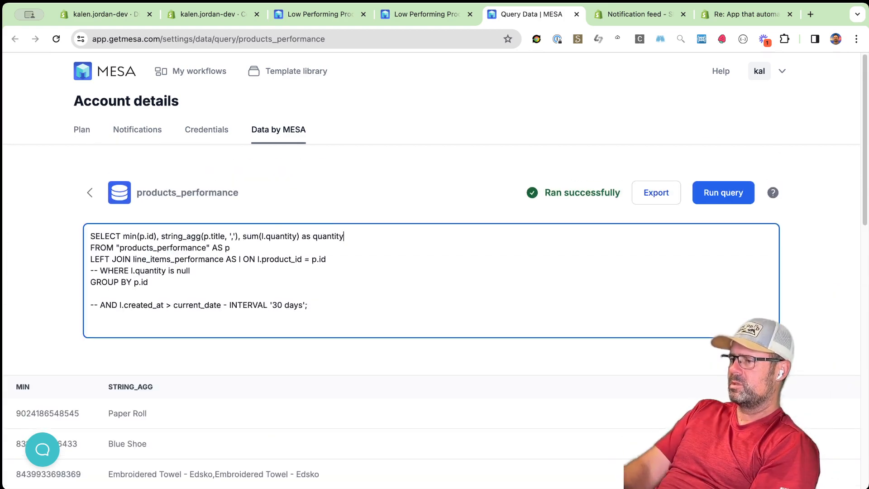
left_click(603, 400)
scroll(603, 399, "down", 3)
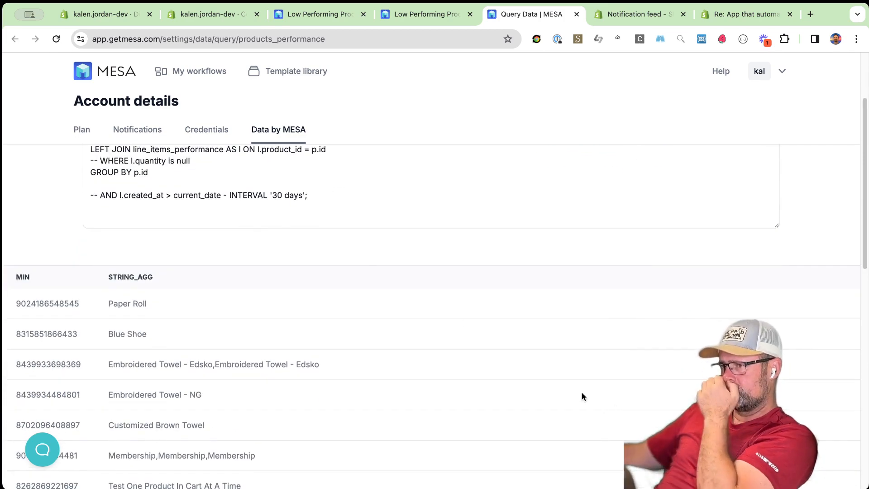
Copy the commented l.created_at condition into a new WHERE line directly below the LEFT JOIN line
left_click_drag(239, 219, 120, 195)
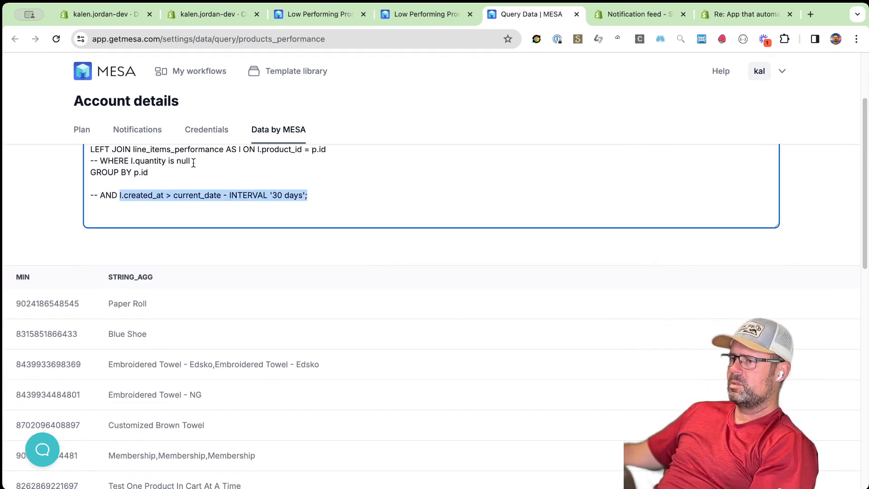
left_click(127, 160)
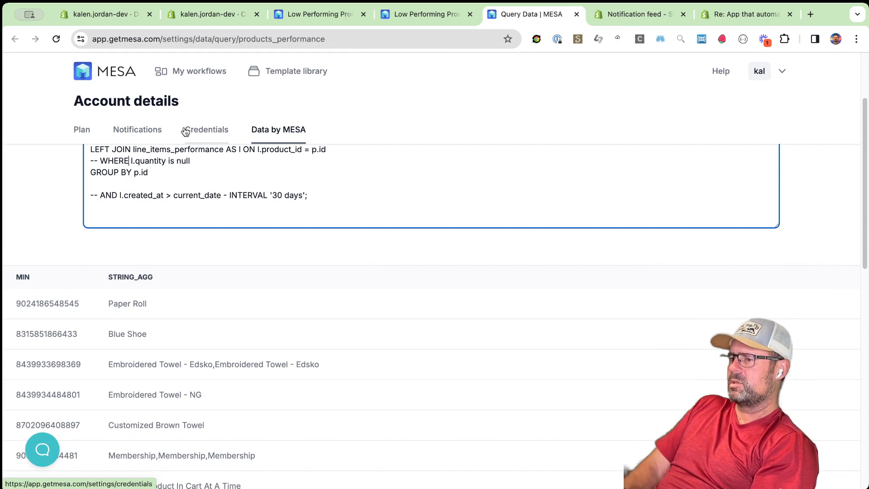
key("super+Right")
key("Return")
Move "sum(l.quantity) as quantity" ahead of the string_agg column in the SELECT line
scroll(265, 263, "up", 5)
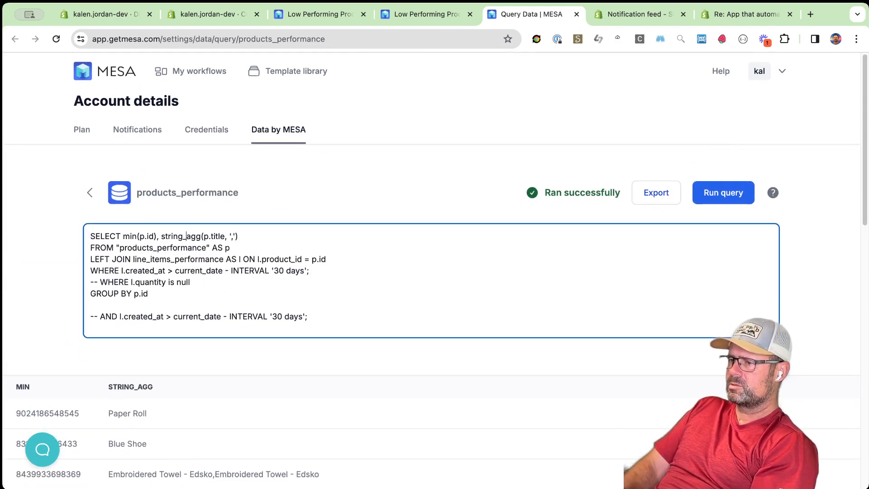
type("sum(l.quantity) as quantity,")
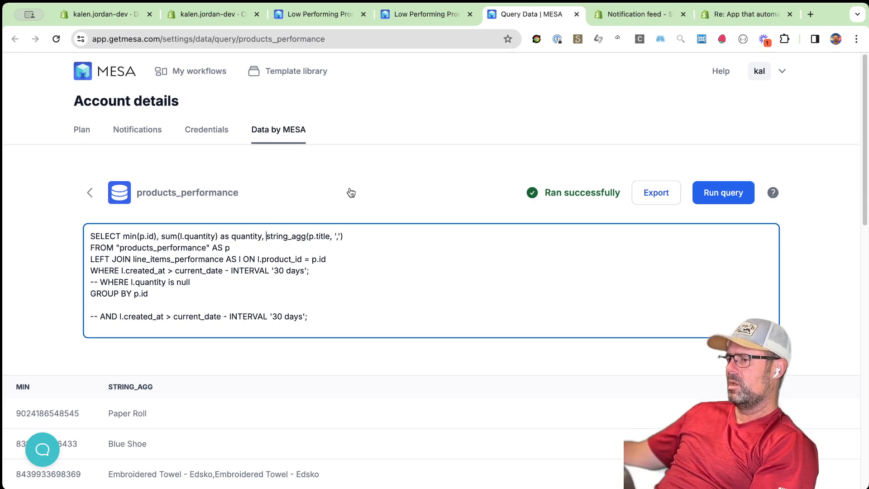
left_click(360, 214)
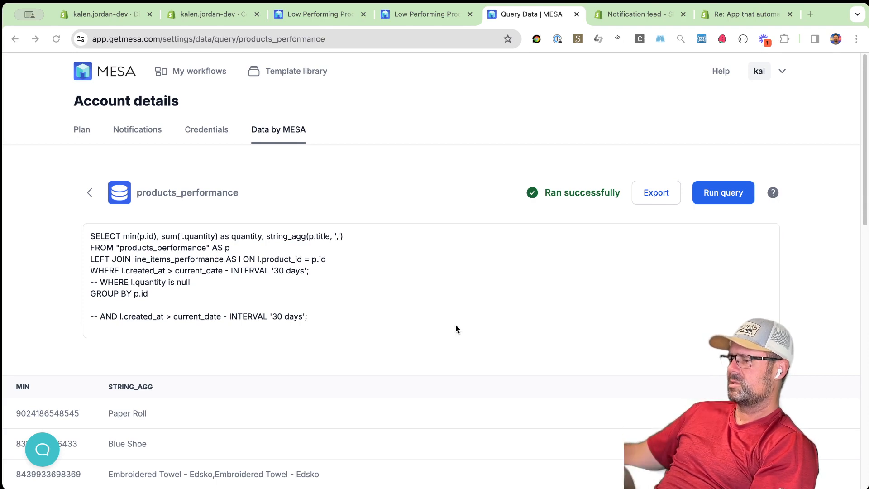
Insert "distinct" before p.title inside string_agg and run the query
left_click(233, 237)
left_click(308, 238)
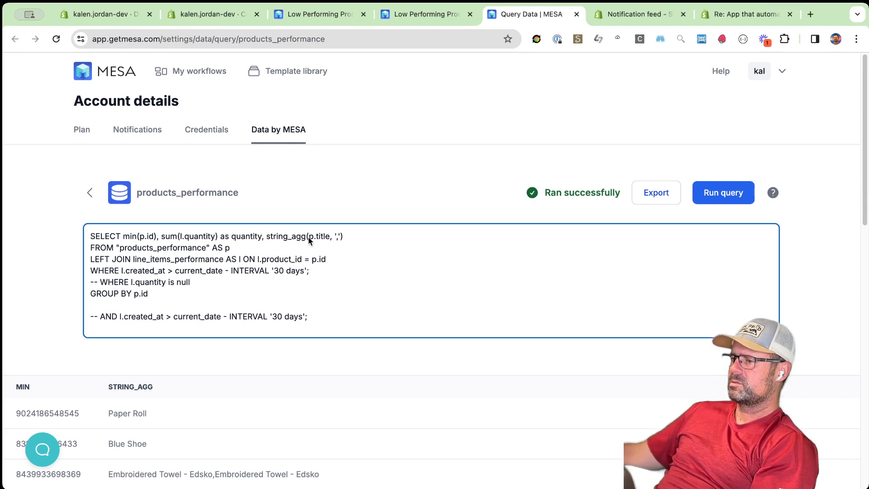
type("distinct")
key("super+Return")
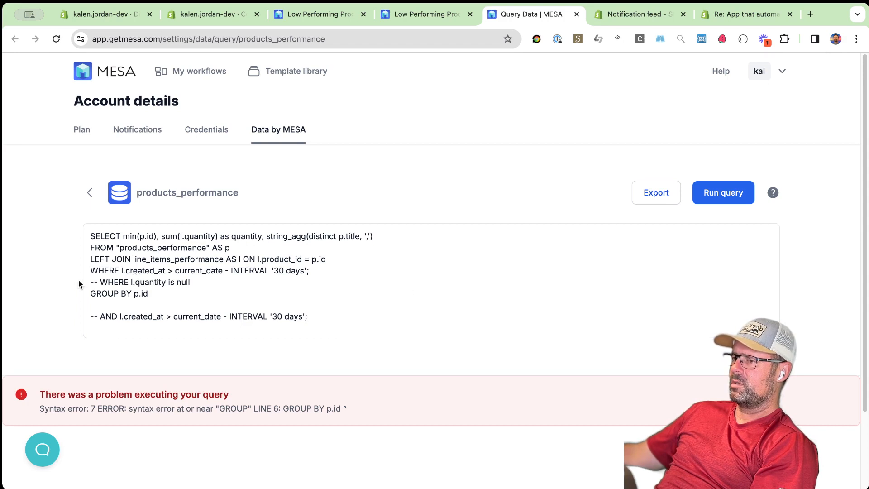
Remove the semicolon at the end of the active l.created_at WHERE line and rerun the query
left_click(183, 283)
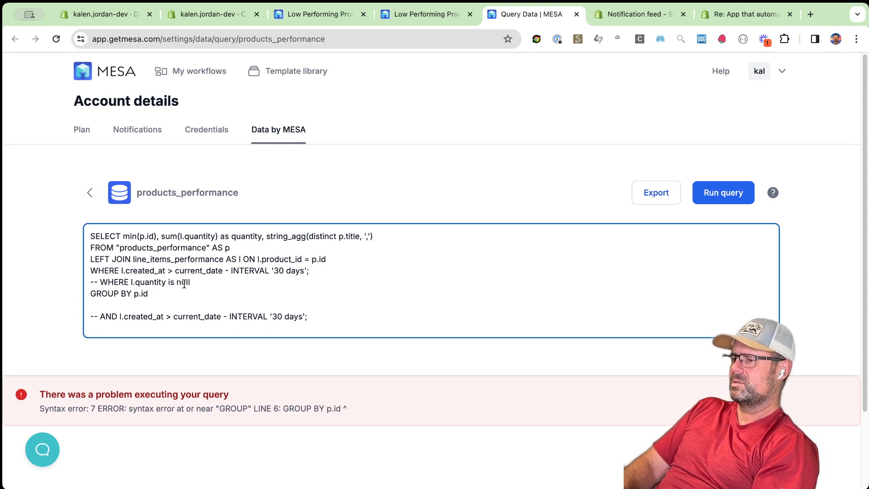
key("BackSpace")
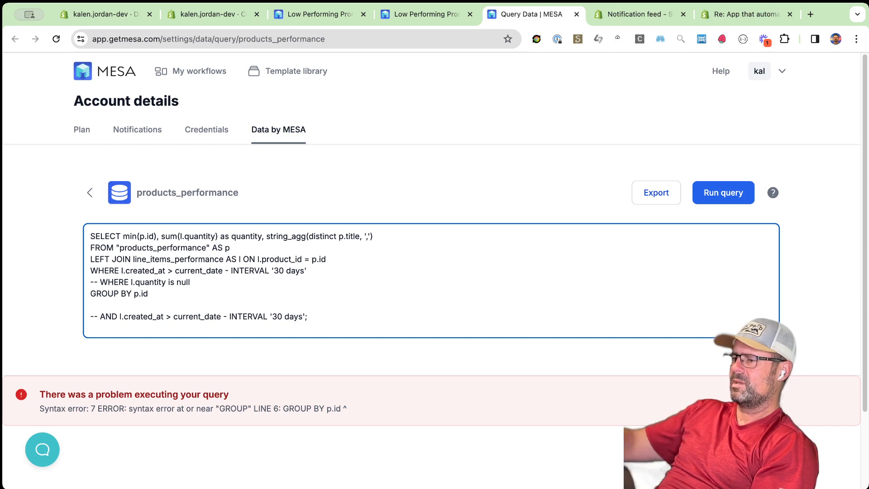
left_click(724, 201)
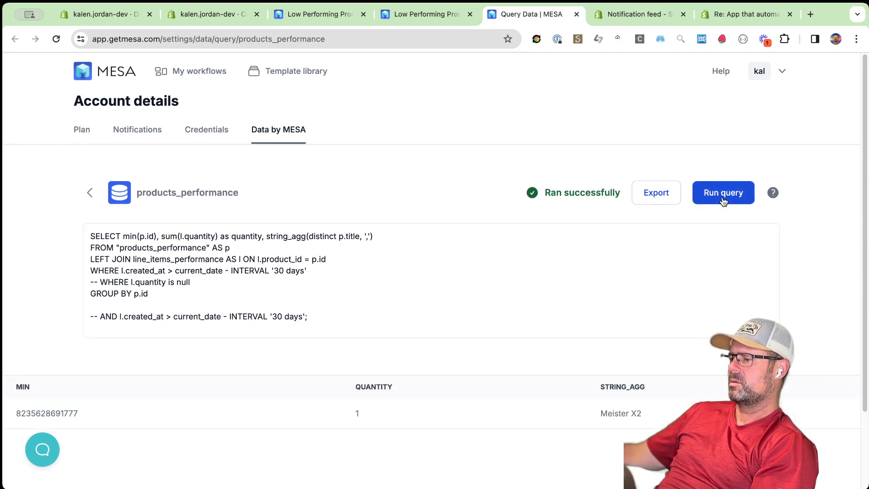
Move the 30-day l.created_at condition onto the LEFT JOIN line, joining it with AND instead of WHERE
scroll(288, 413, "down", 4)
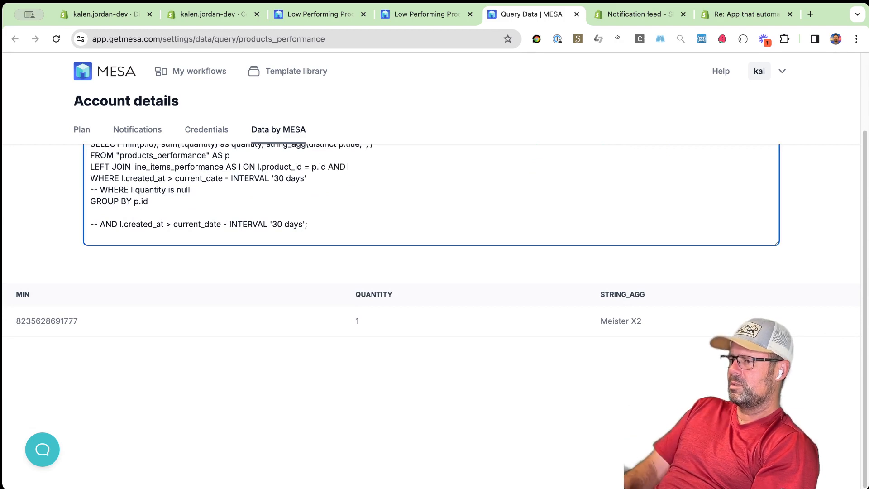
key("super+Left")
key("shift+Right")
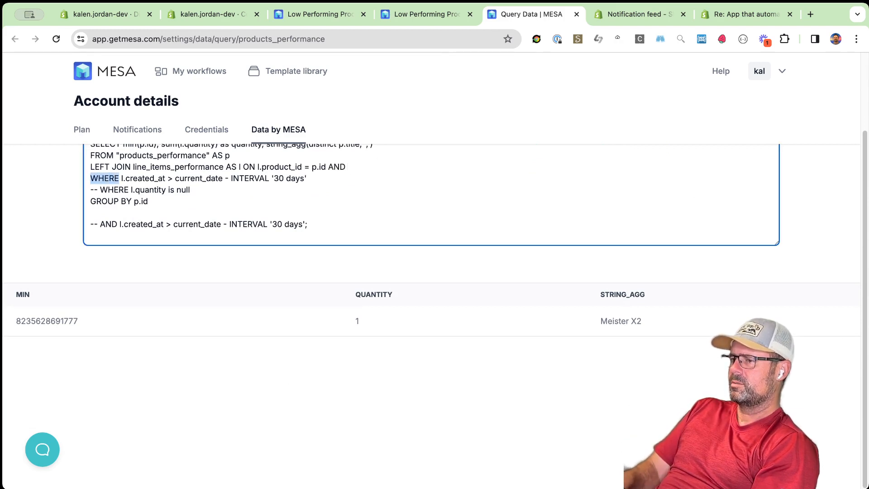
key("BackSpace")
key("BackSpace")
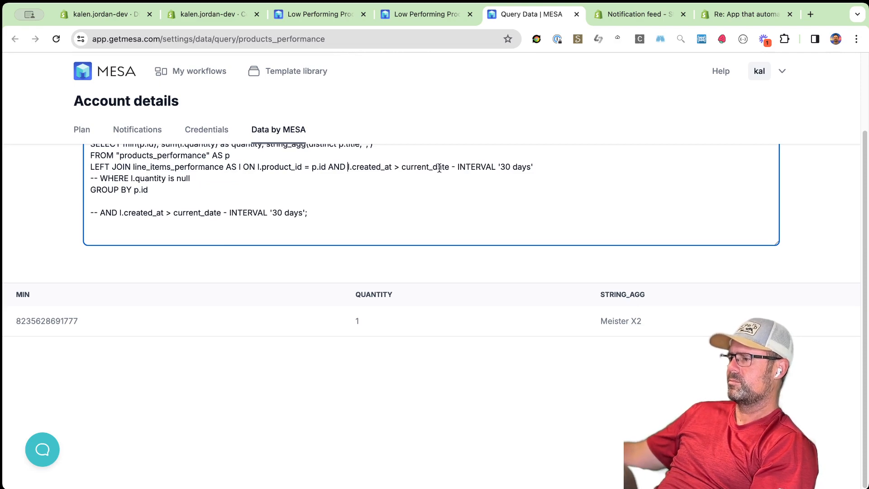
Run the query with the 30-day condition in the join and review the listed products and quantities
key("super+Return")
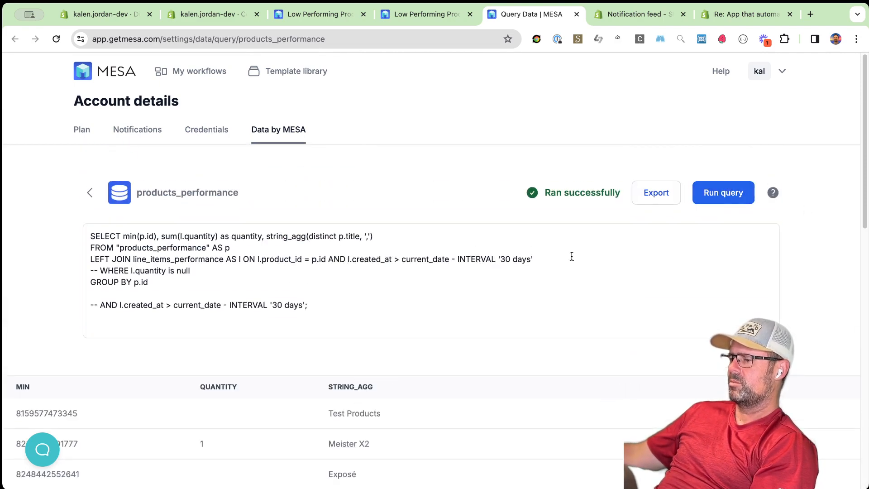
scroll(513, 259, "down", 15)
scroll(512, 260, "up", 20)
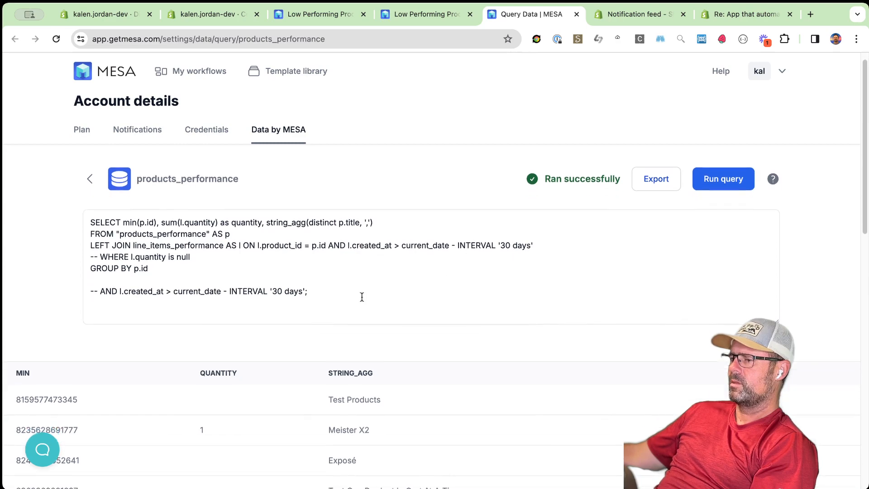
Change the interval in the commented-out l.created_at line to 130 days and rerun the query
scroll(362, 295, "down", 10)
scroll(365, 299, "up", 4)
type("1")
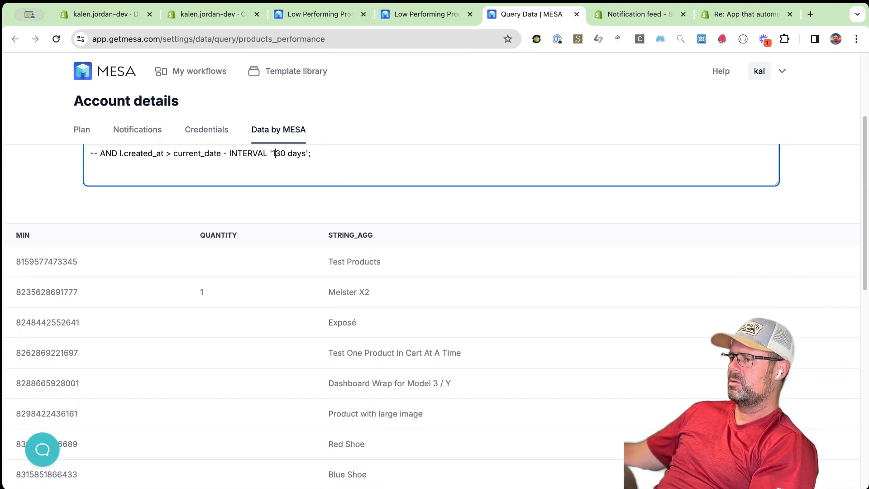
scroll(558, 273, "up", 3)
scroll(770, 213, "up", 2)
left_click(720, 196)
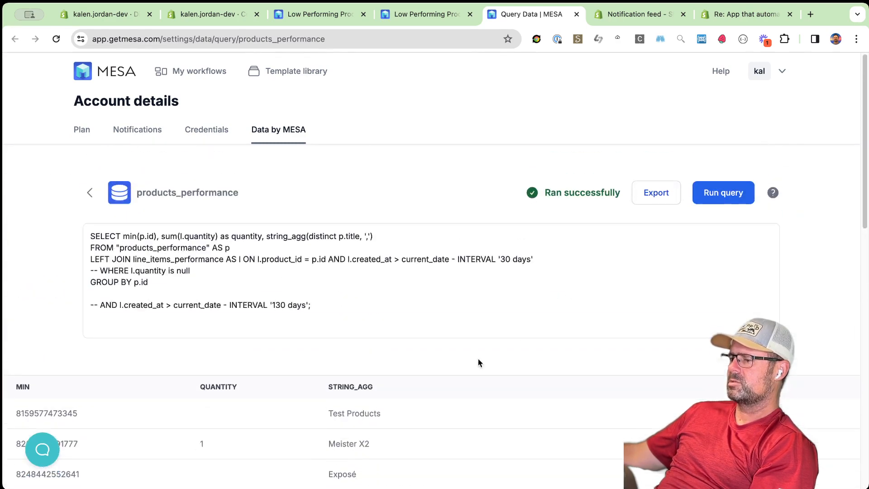
Set the interval on the LEFT JOIN line to 60 days, rerun the query and review the product quantities
scroll(478, 368, "down", 15)
scroll(478, 368, "up", 15)
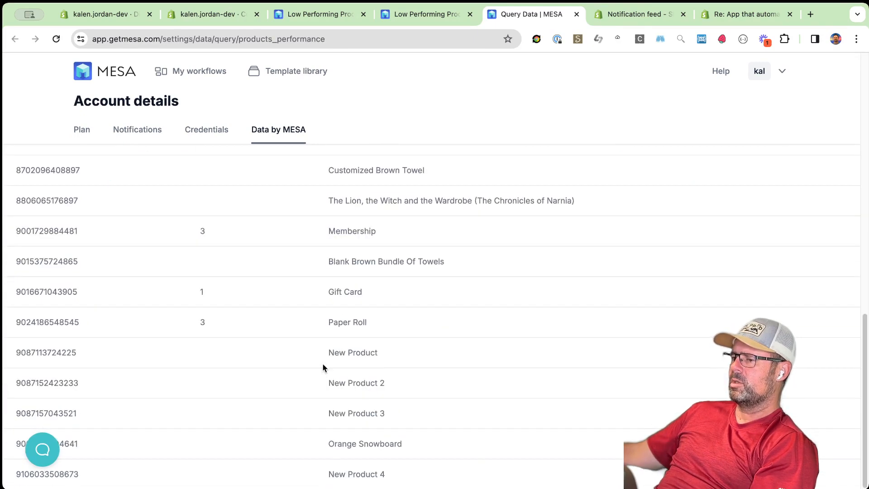
scroll(323, 364, "up", 15)
scroll(397, 378, "down", 15)
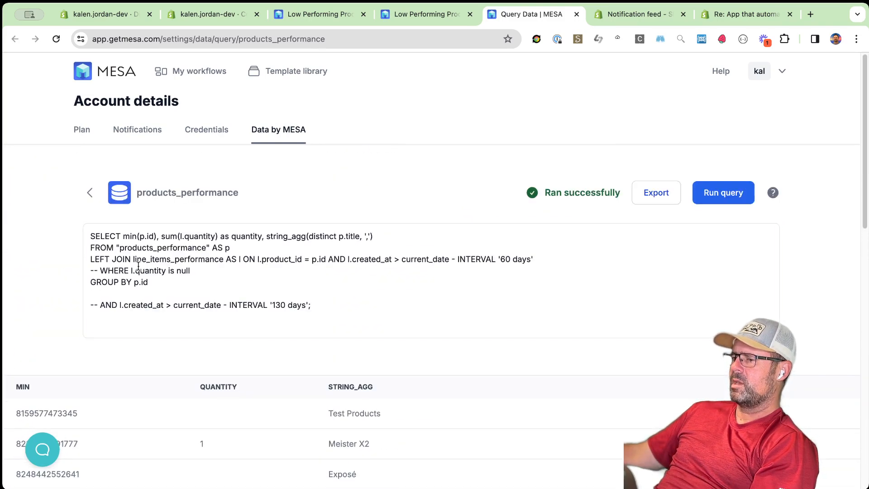
Uncomment the "WHERE l.quantity is null" line and rerun the query
left_click(138, 266)
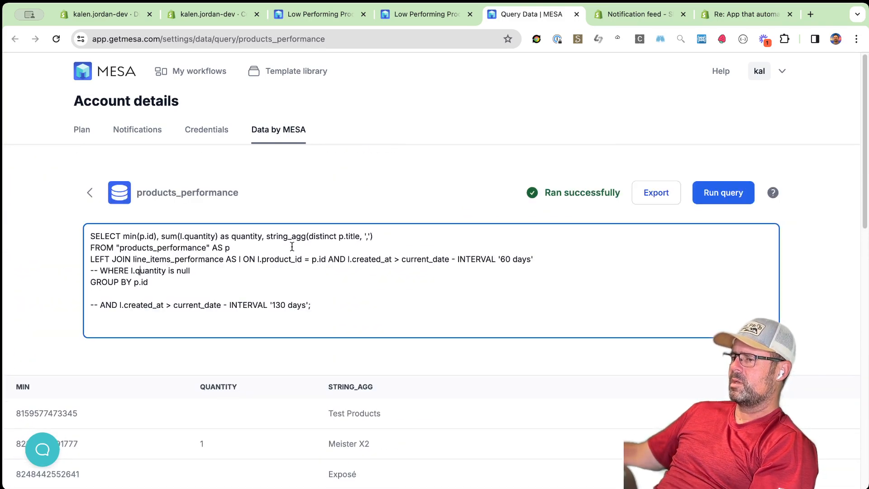
key("super+slash")
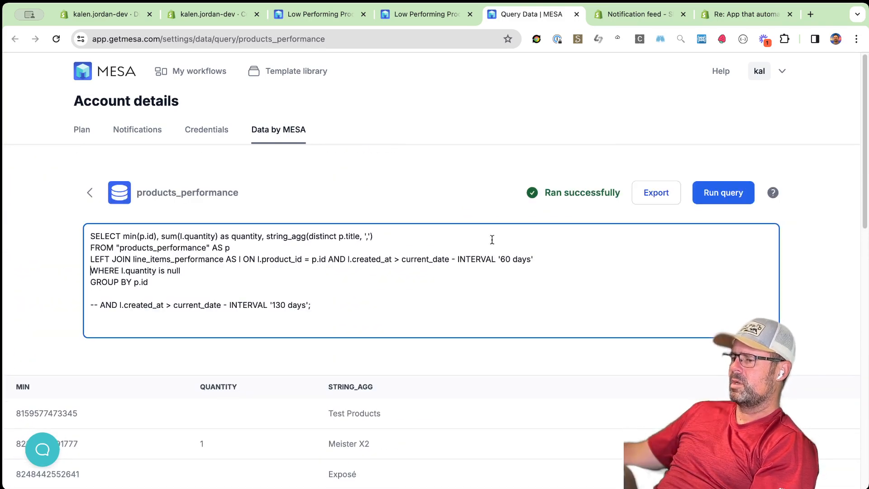
left_click(734, 195)
Delete the commented-out l.created_at line at the end of the query and look through the unsold products
left_click(115, 270)
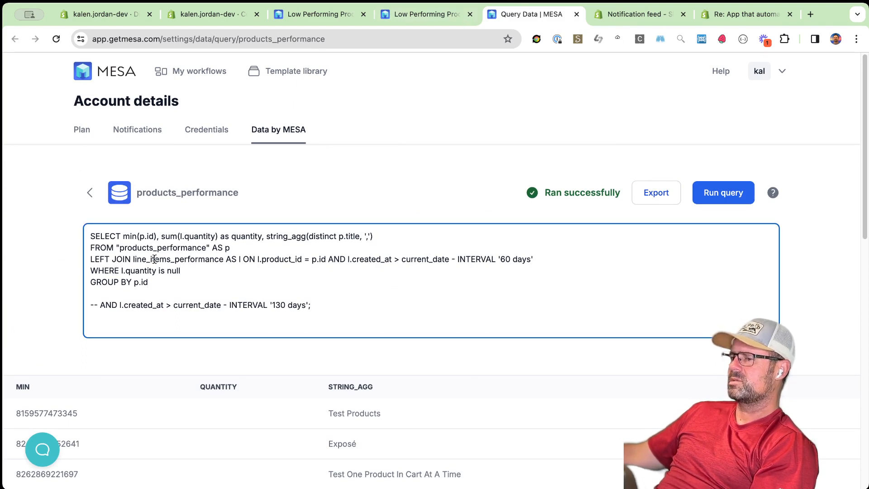
key("shift+super+Down")
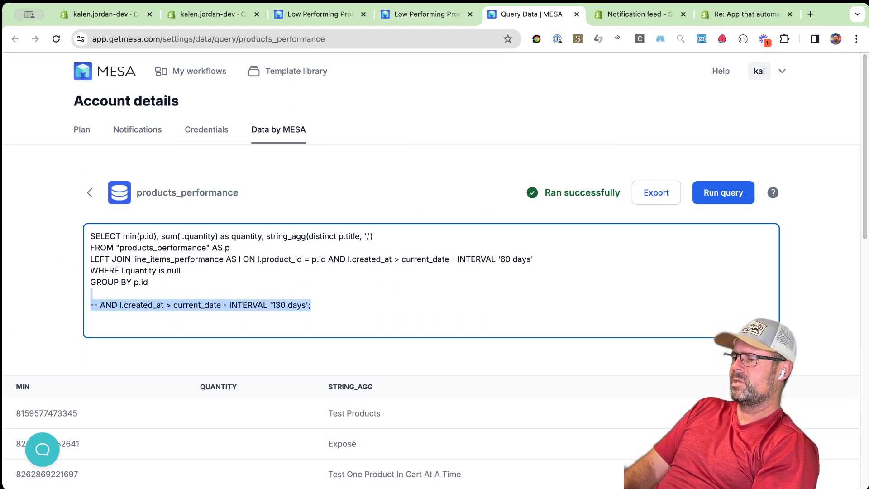
key("BackSpace")
scroll(475, 346, "down", 10)
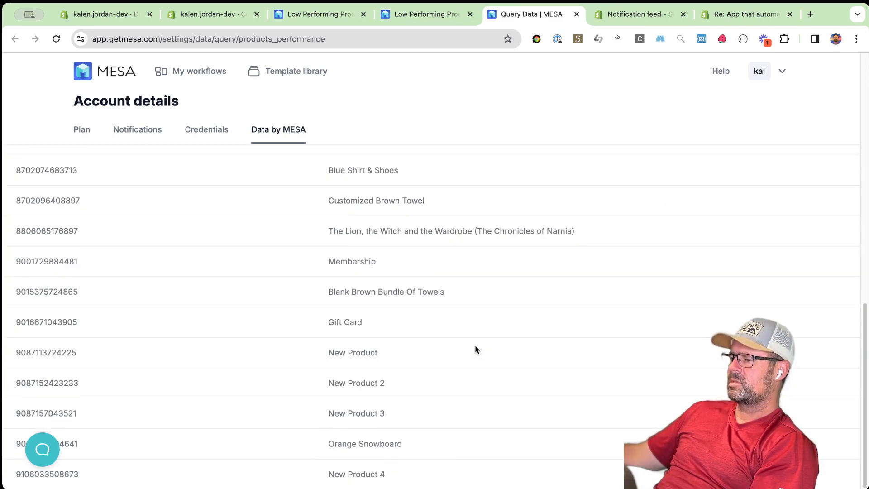
scroll(474, 344, "up", 15)
Replace the custom query in the Query step of the Low Performing Products #3 workflow with the refined 60-day query
left_click(403, 15)
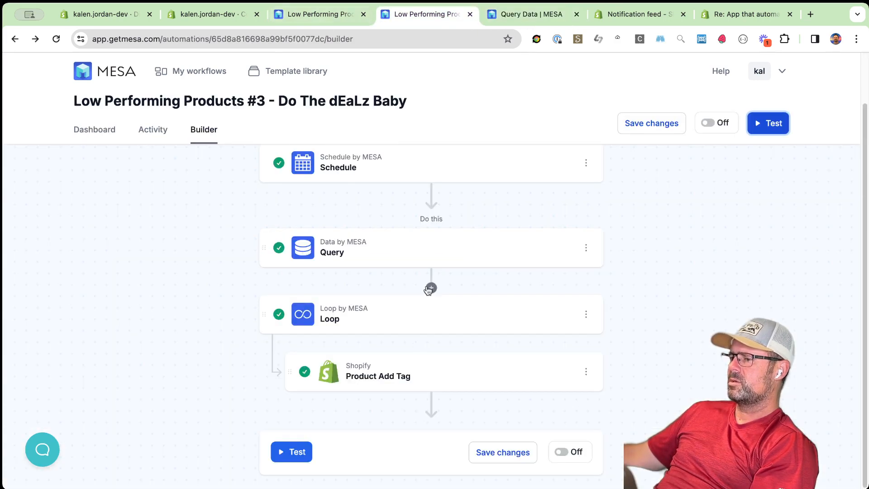
left_click(423, 254)
scroll(417, 342, "down", 5)
left_click(482, 381)
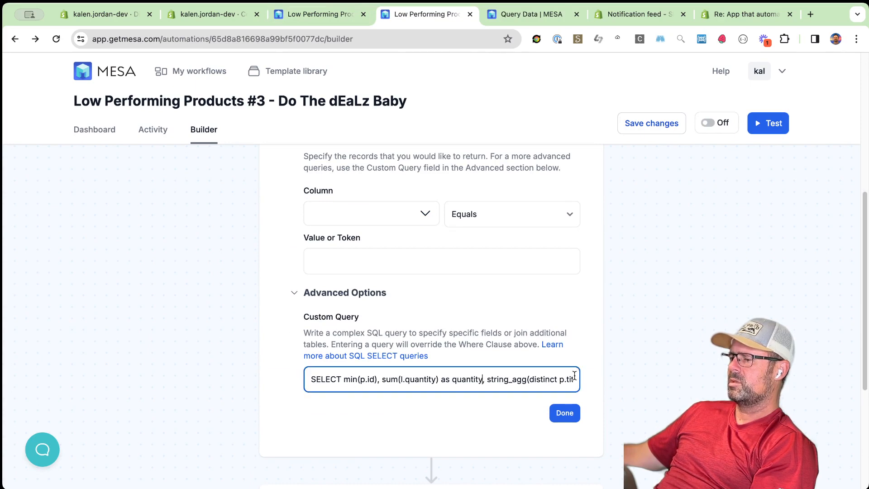
scroll(437, 380, "right", 10)
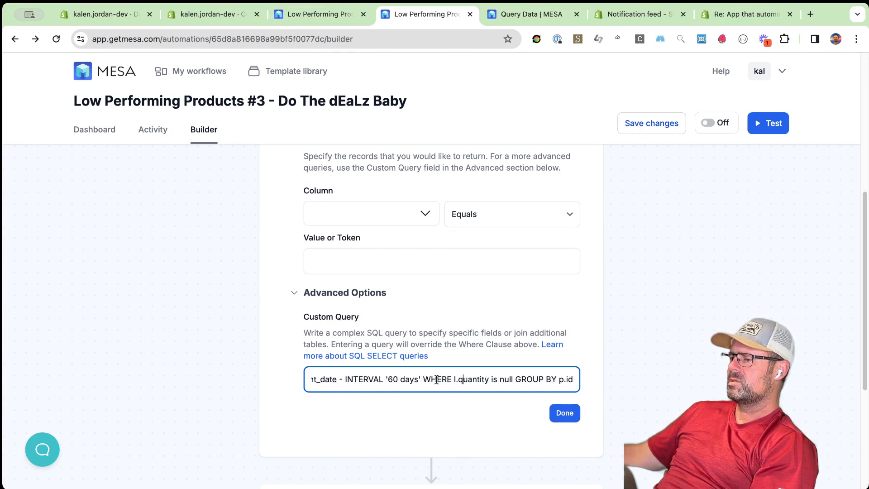
left_click_drag(431, 380, 434, 400)
left_click(606, 403)
triple_click(472, 380)
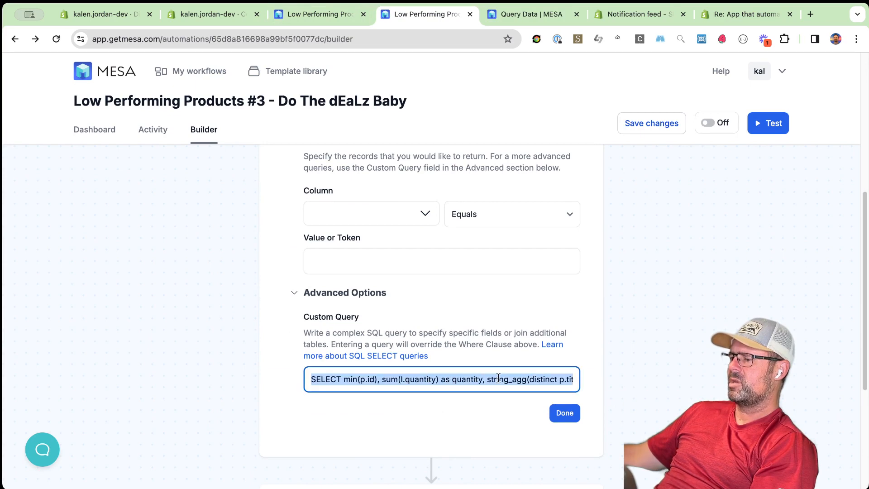
Append "LIMIT 3" to the end of the custom query, finish the Query step and test the workflow
left_click(553, 380)
key("End")
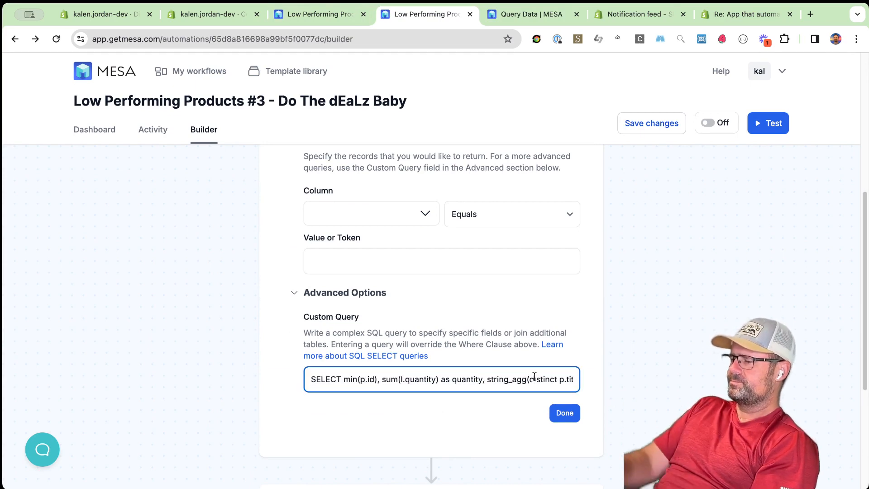
type("LIMIT 3")
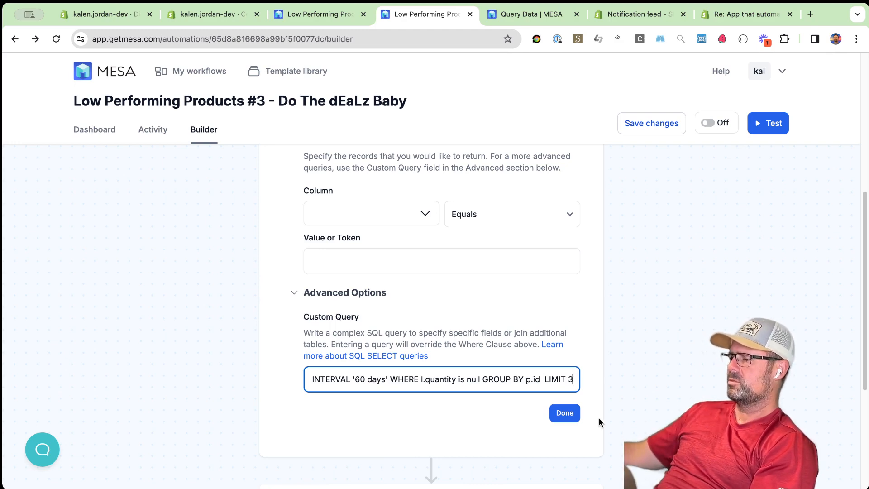
left_click(565, 413)
left_click(768, 123)
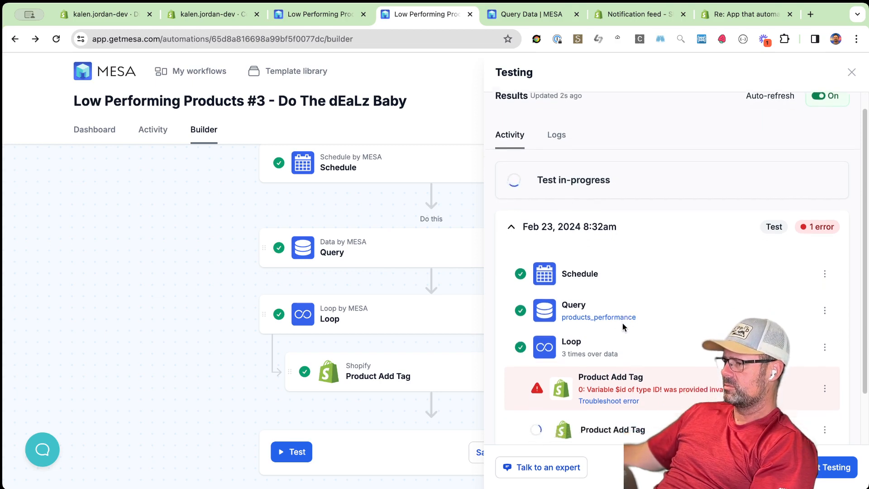
Return to the products_performance query and alias min(p.id) as product_id in the SELECT line
left_click(606, 318)
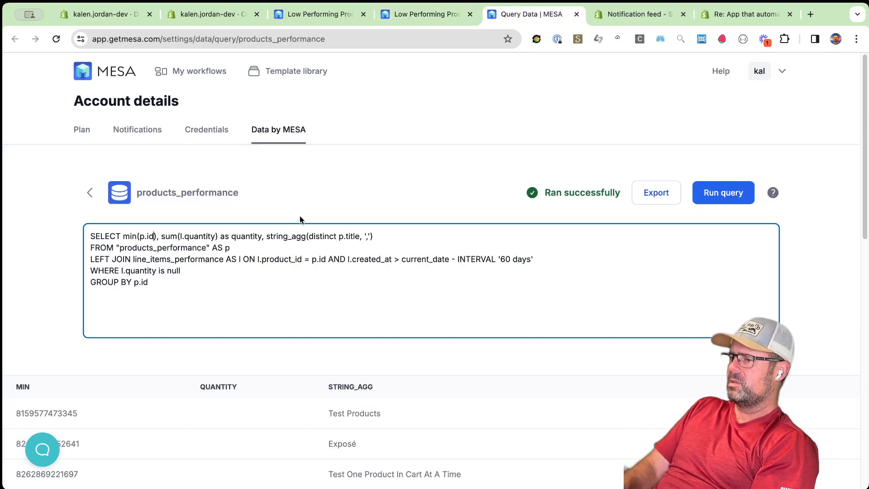
key("Right")
type("as product_i")
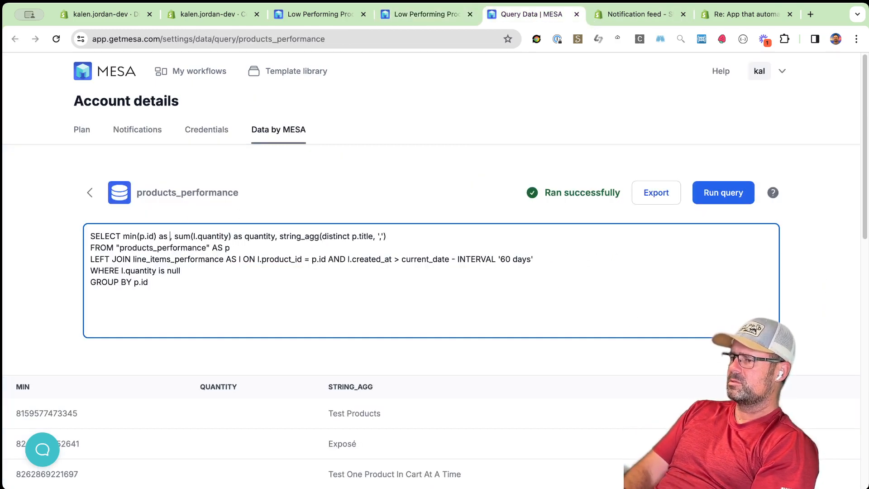
type("d")
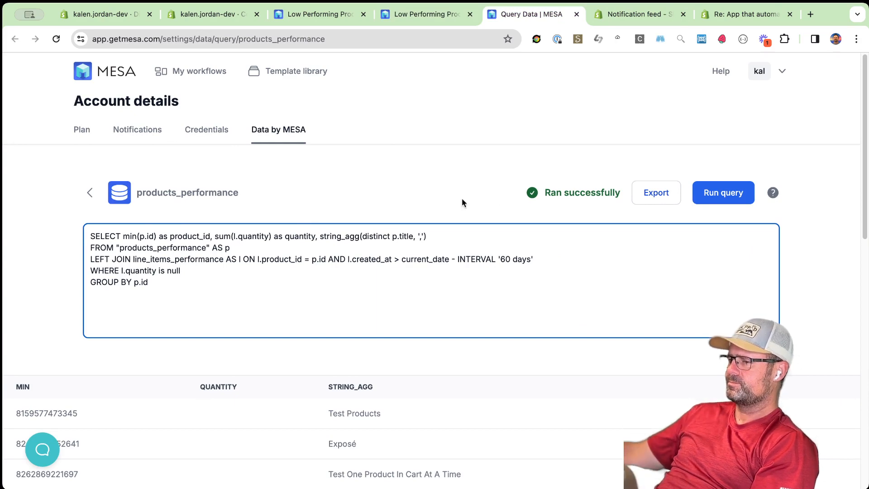
Replace the Query step's custom query with the version that aliases min(p.id) as product_id
key("ctrl+shift+Tab")
left_click(431, 254)
left_click(456, 252)
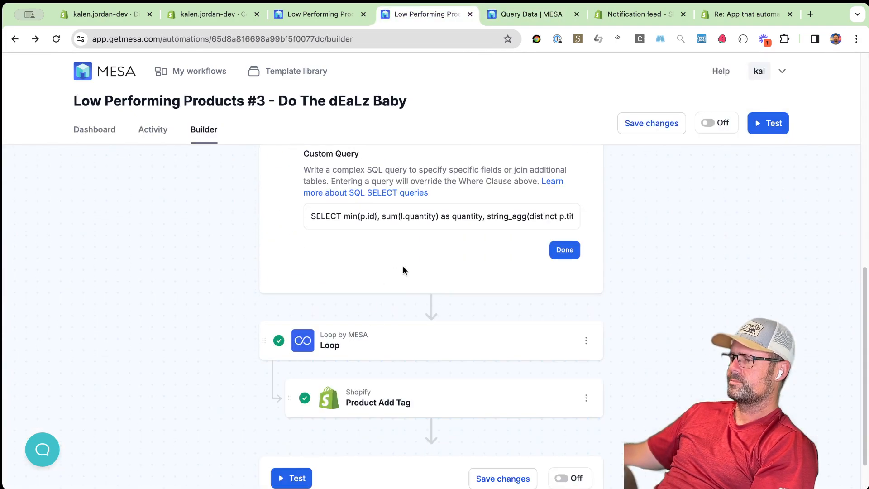
left_click(565, 269)
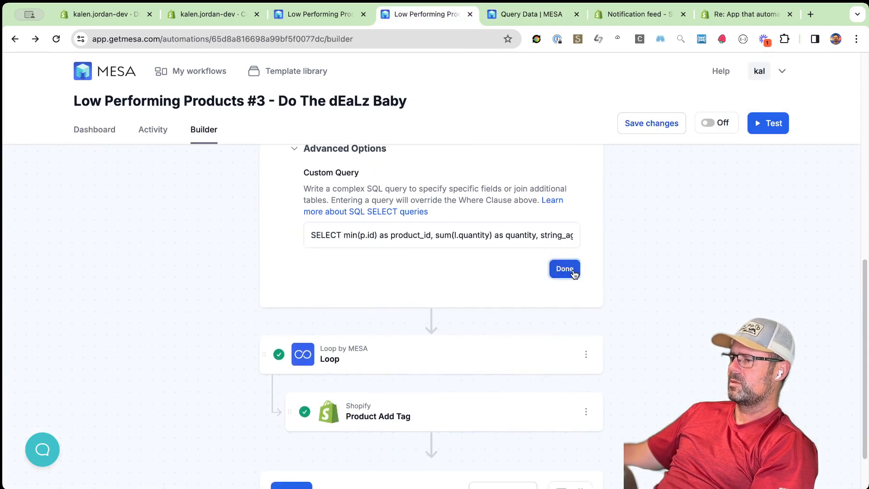
Set the Product ID in the Product Add Tag step to {{loop.product_id}}
left_click(478, 376)
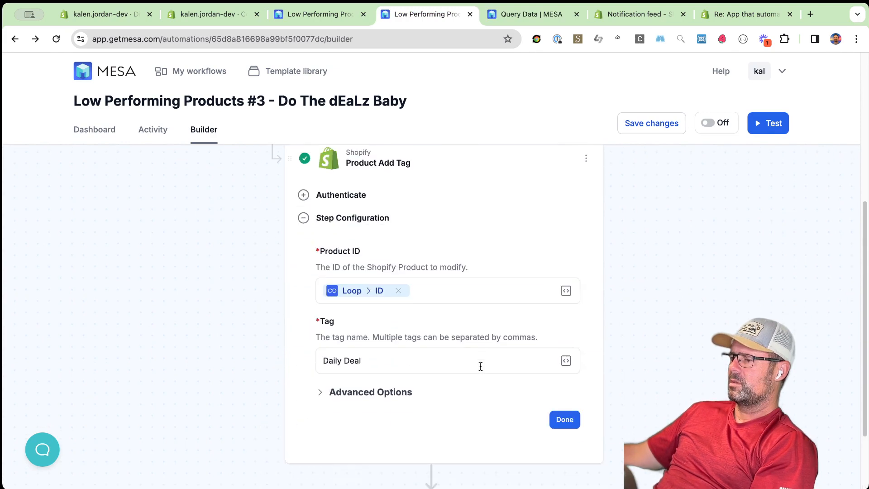
left_click(364, 293)
key("BackSpace")
key("BackSpace")
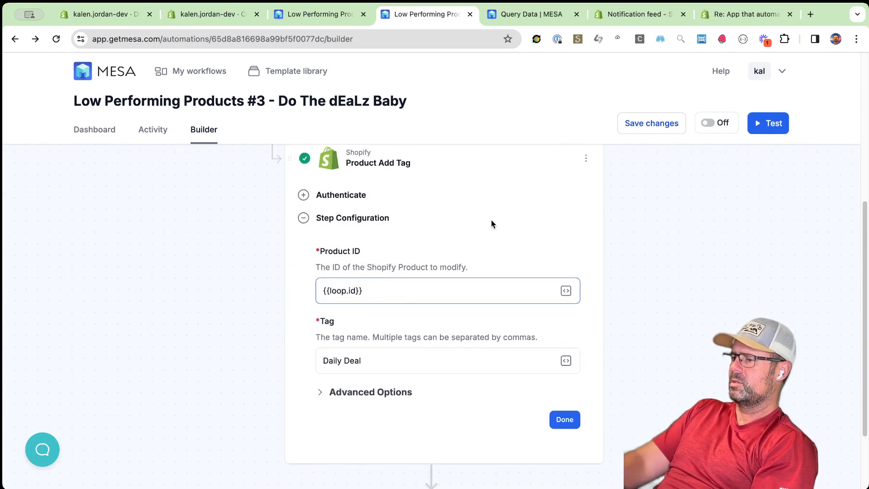
type("product_id")
left_click(504, 208)
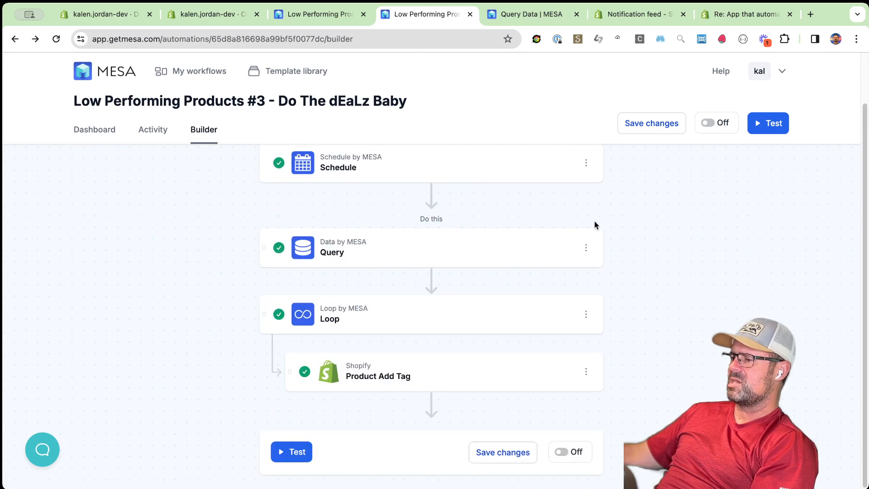
Test the workflow, check the second tagged product's tags in Shopify for Daily Deal, and close the test results
left_click(772, 122)
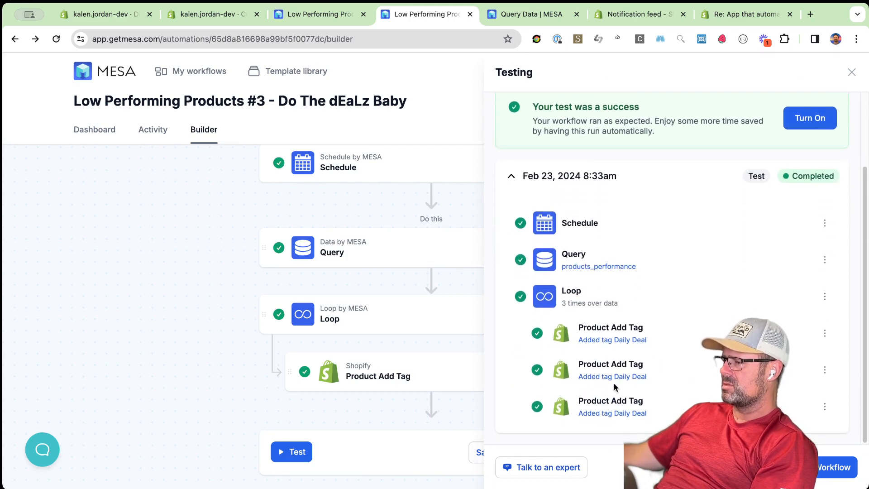
left_click(613, 377)
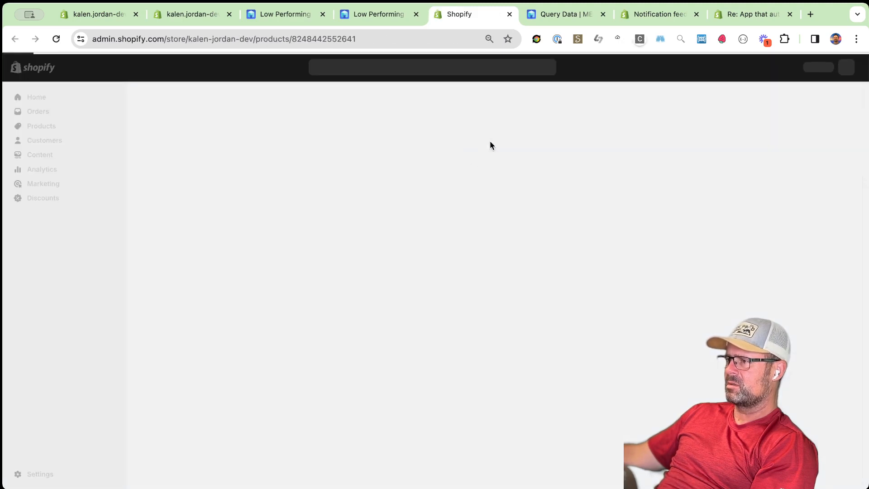
scroll(221, 348, "down", 10)
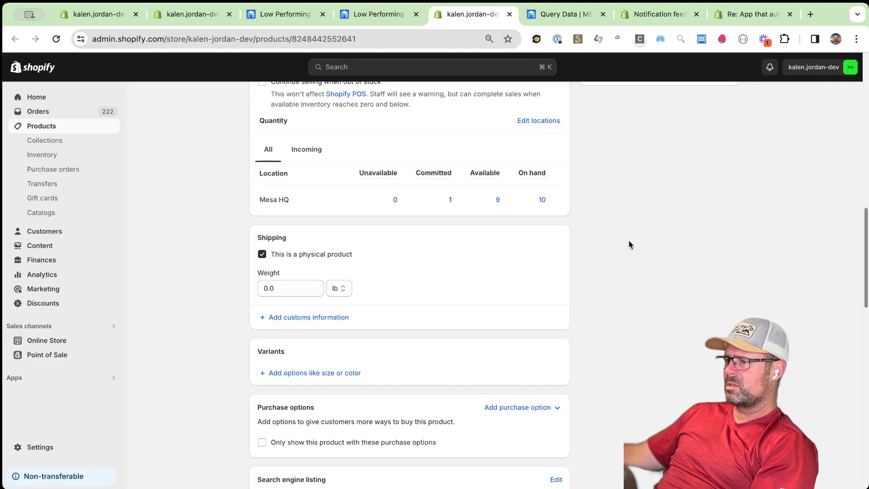
scroll(605, 265, "down", 15)
scroll(605, 267, "up", 15)
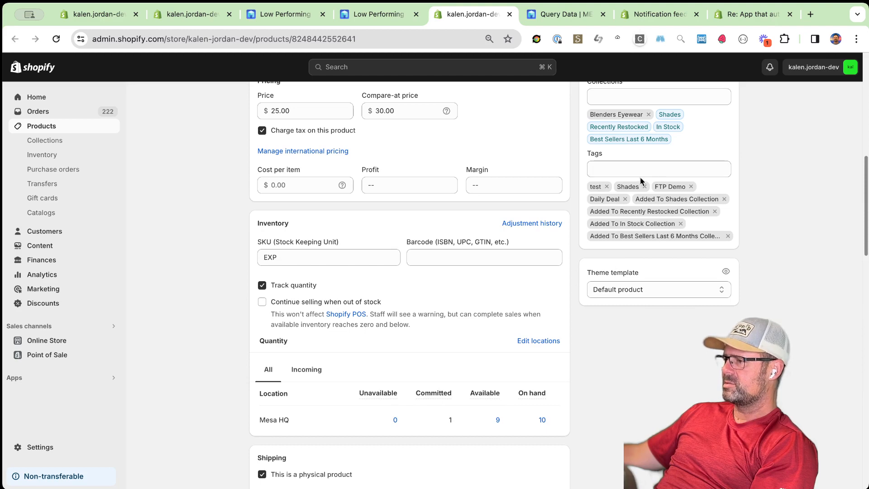
scroll(603, 285, "up", 5)
scroll(602, 286, "up", 5)
key("ctrl+shift+Tab")
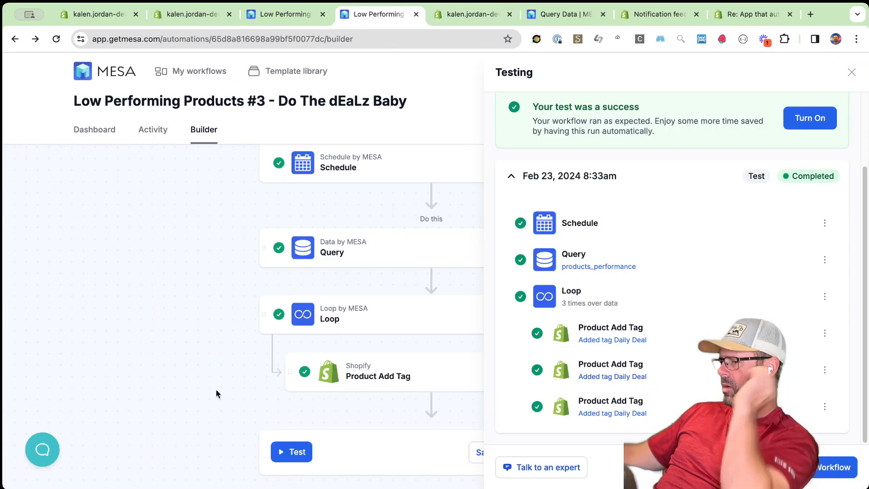
key("Escape")
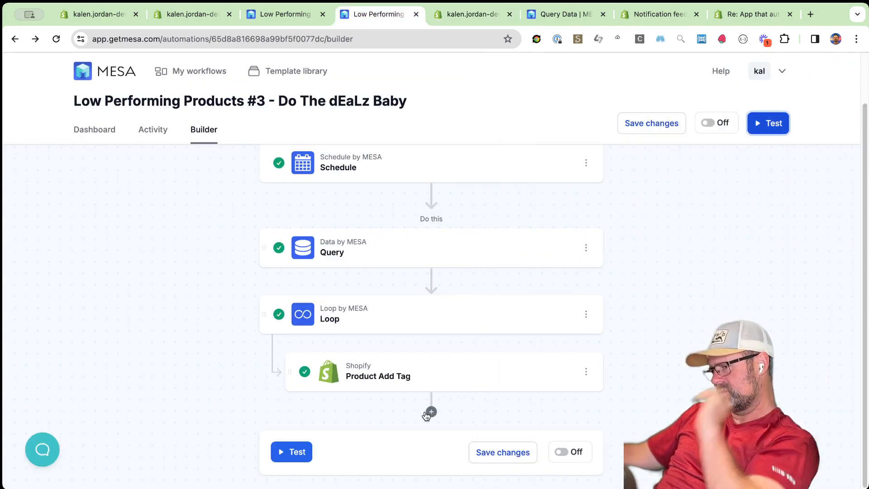
left_click(434, 413)
type("del")
scroll(410, 388, "down", 4)
left_click(374, 333)
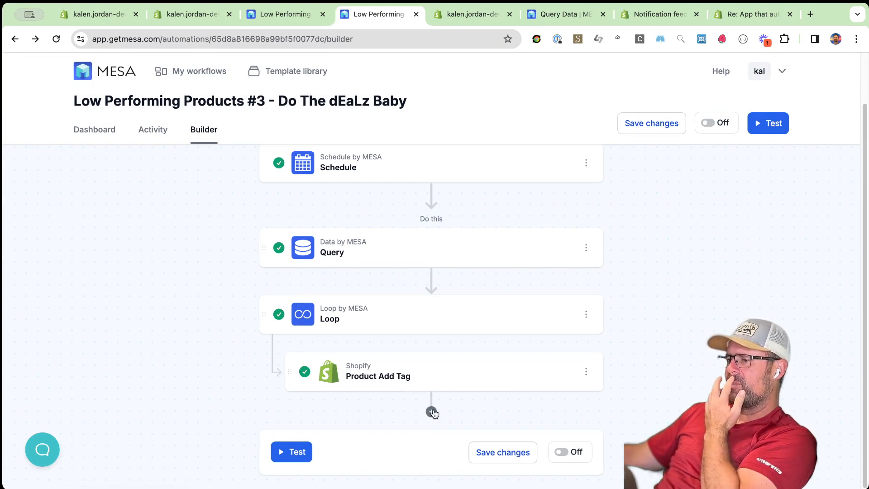
Look through the activity log of the Low Performing Products #2 - Save Line Items workflow, including its oldest and preceding pages
scroll(396, 346, "up", 2)
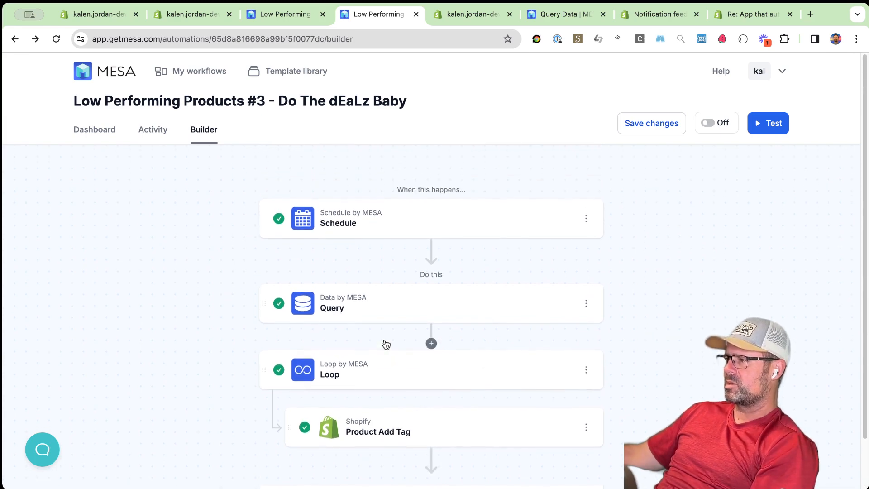
left_click(286, 15)
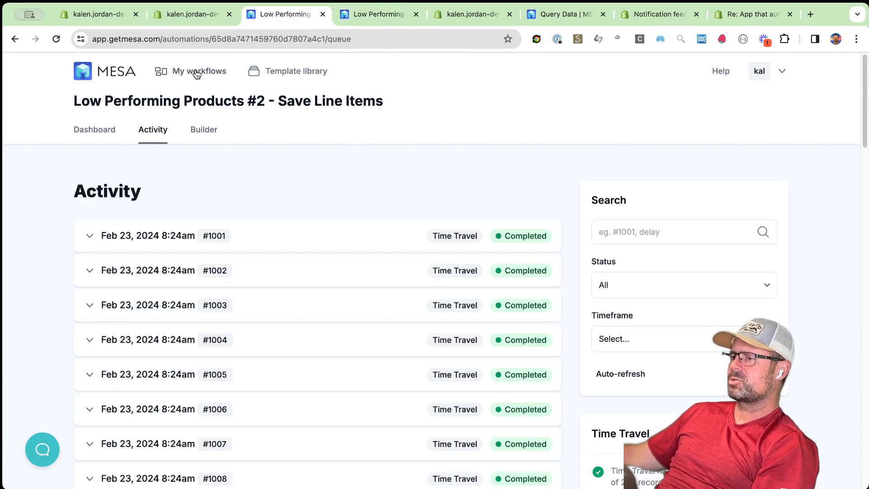
left_click(387, 23)
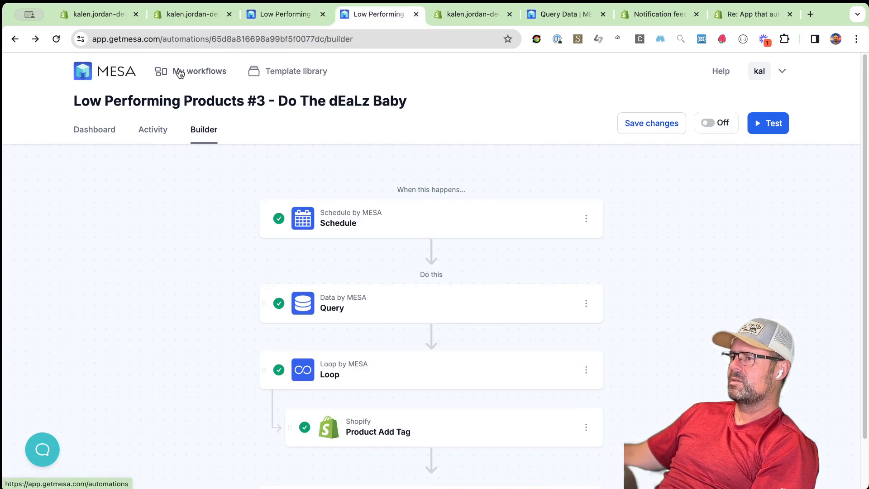
left_click(559, 15)
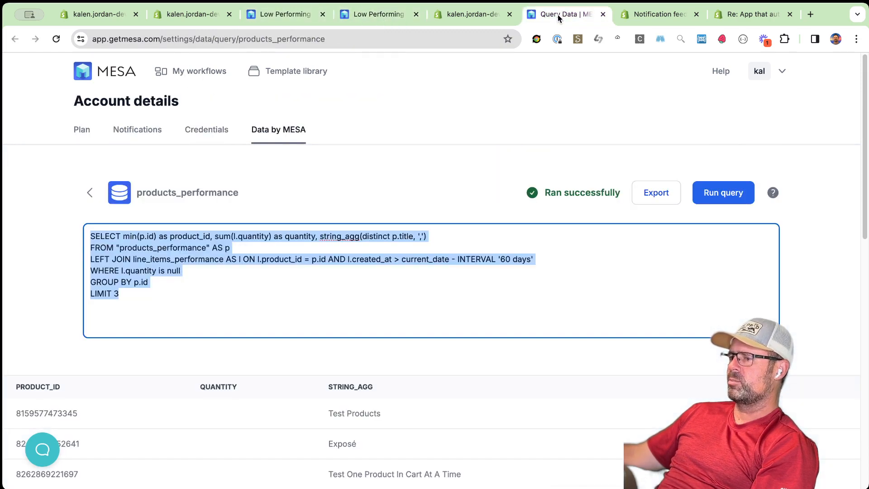
left_click(282, 14)
scroll(327, 340, "down", 20)
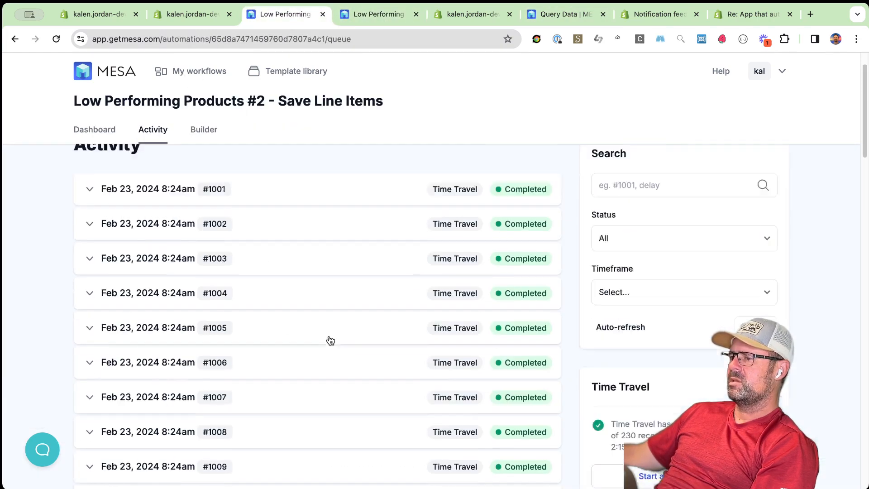
left_click(349, 442)
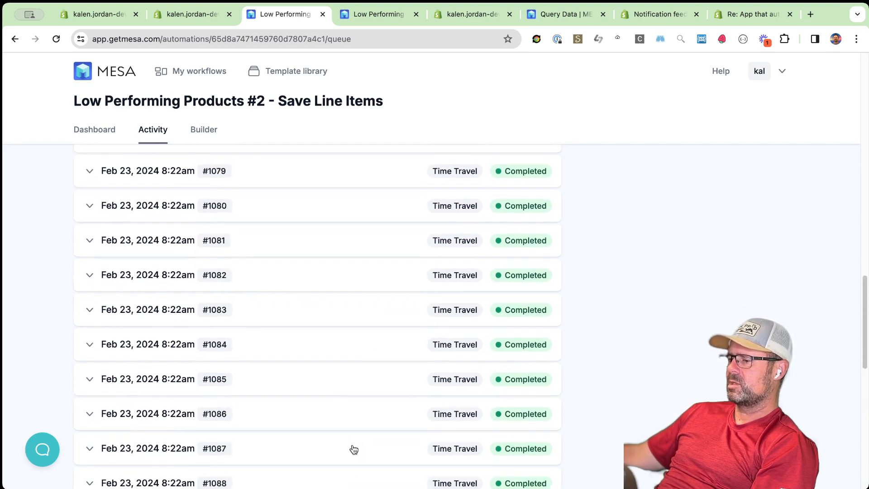
scroll(351, 450, "down", 5)
left_click(346, 452)
scroll(335, 448, "down", 20)
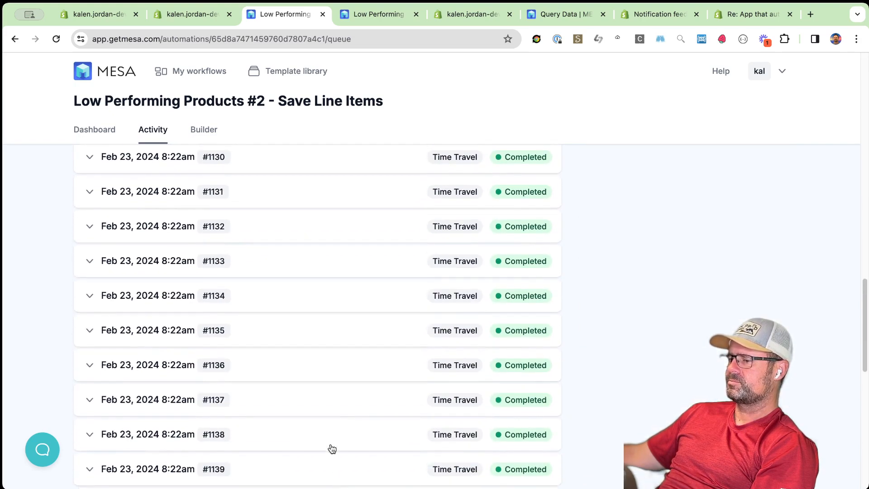
left_click(349, 448)
scroll(350, 435, "down", 20)
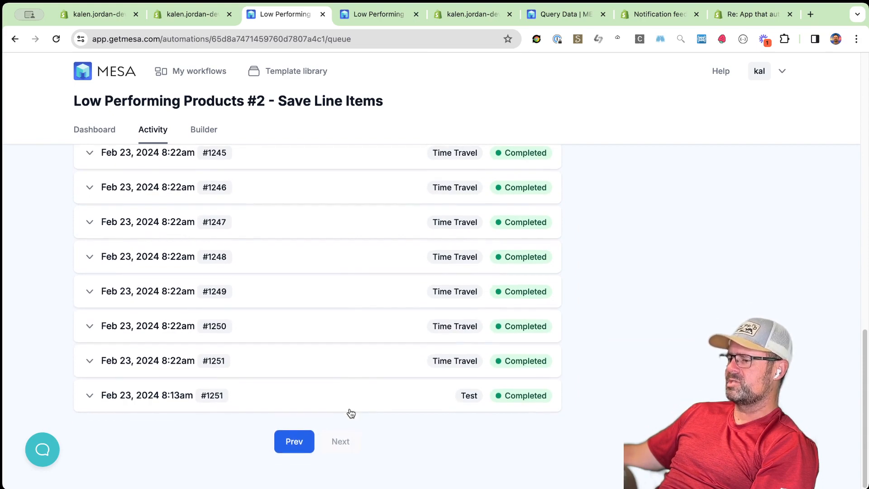
left_click(293, 442)
scroll(423, 392, "down", 10)
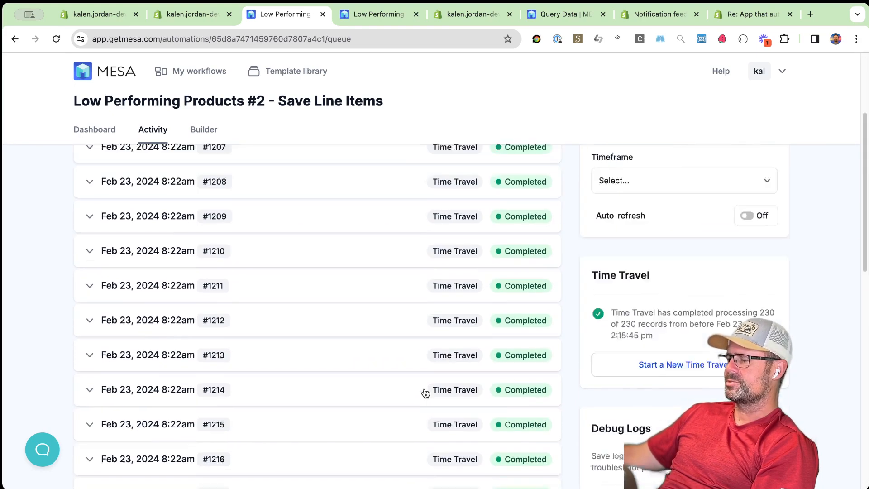
scroll(423, 392, "up", 10)
Go to the My workflows list and check the Daily Deal Low Performing Products discount in Shopify
left_click(210, 70)
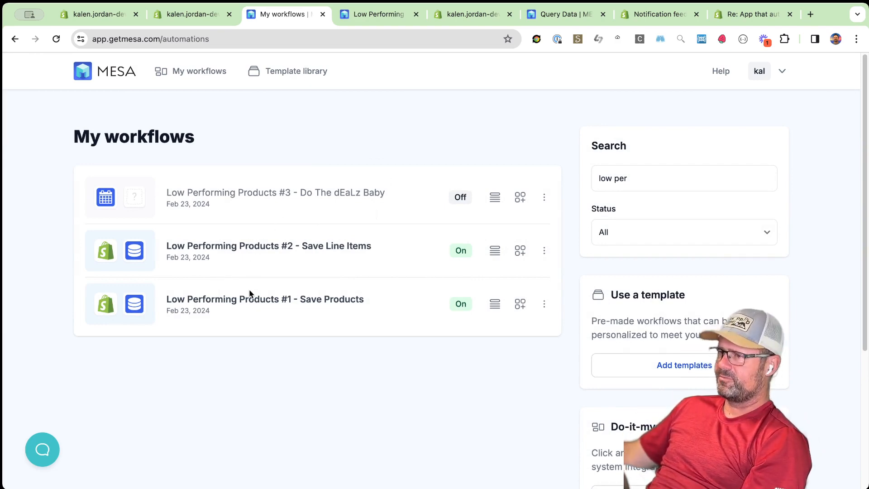
left_click(177, 16)
left_click(103, 14)
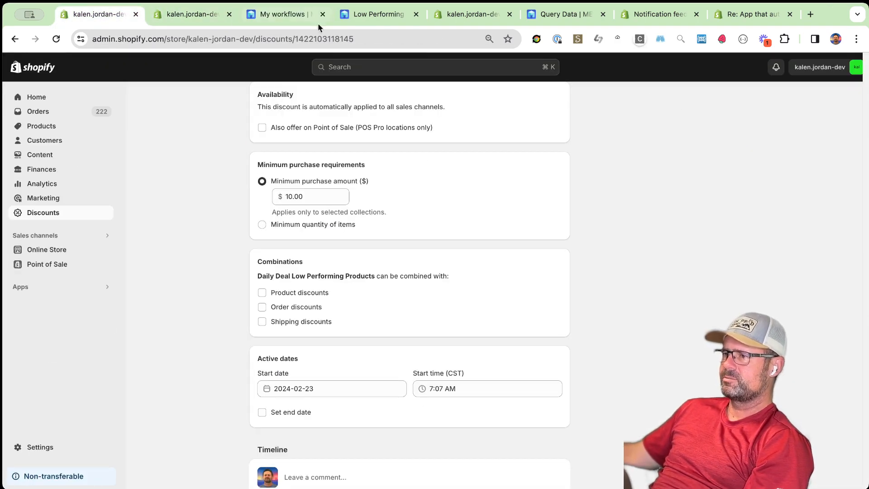
left_click(282, 17)
Switch to the Shopify Community daily deals thread and review the replies on how to define low product performance
left_click(769, 15)
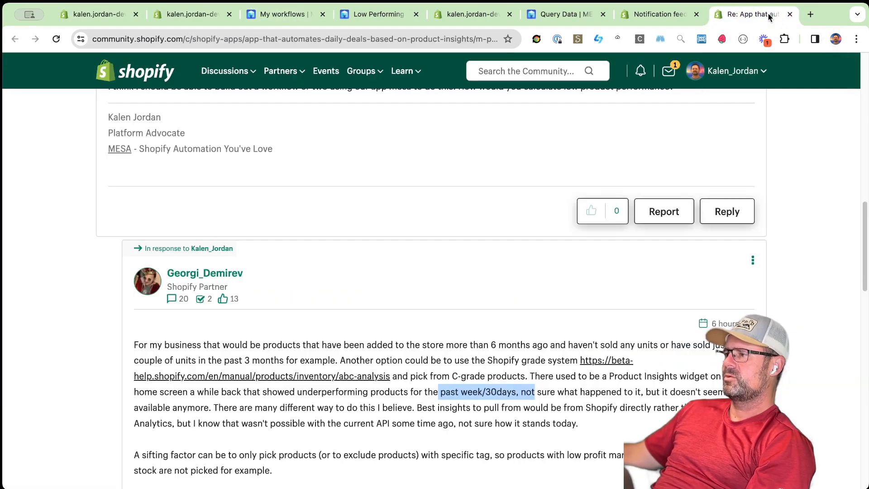
scroll(301, 294, "down", 5)
left_click(307, 289)
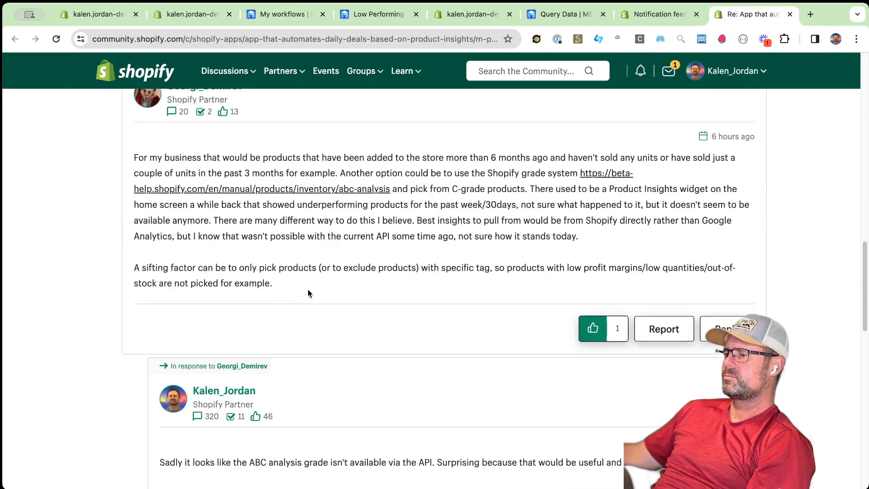
scroll(283, 300, "down", 3)
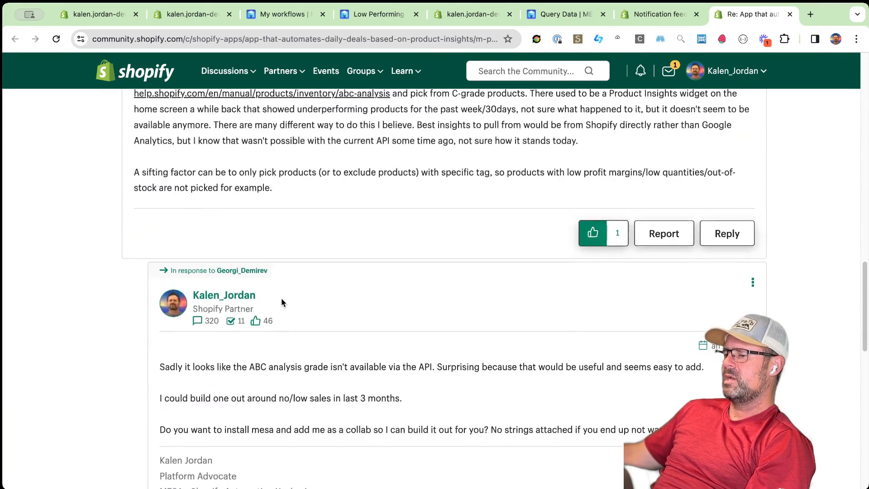
scroll(281, 299, "up", 9)
scroll(278, 312, "down", 1)
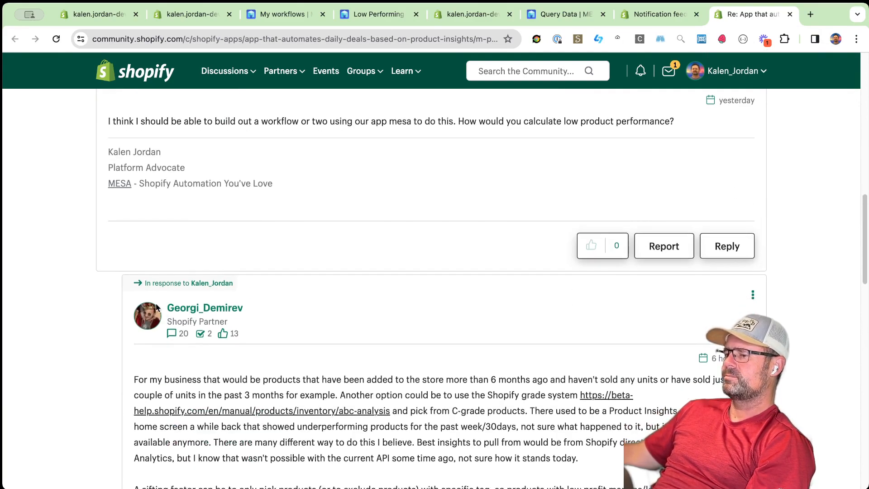
Review the original request in "App That Automates Daily Deals Based On Product Insights" against the replies below it
scroll(172, 290, "up", 10)
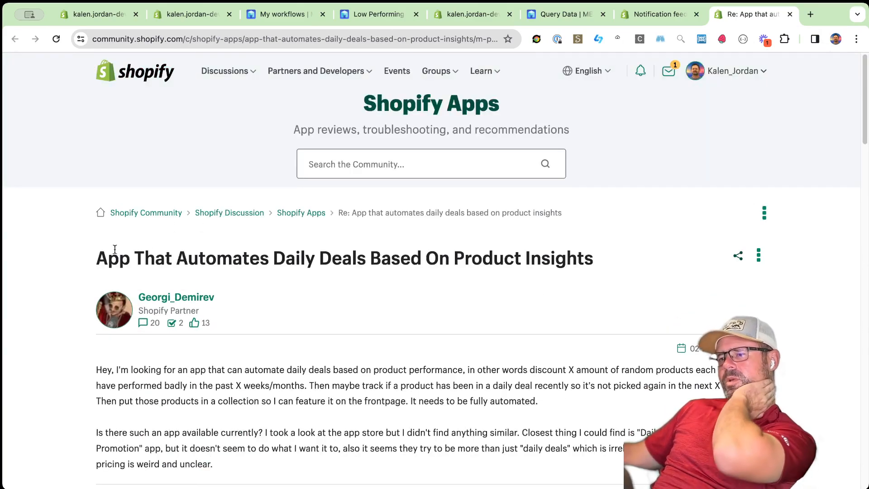
left_click_drag(102, 257, 588, 255)
left_click(552, 254)
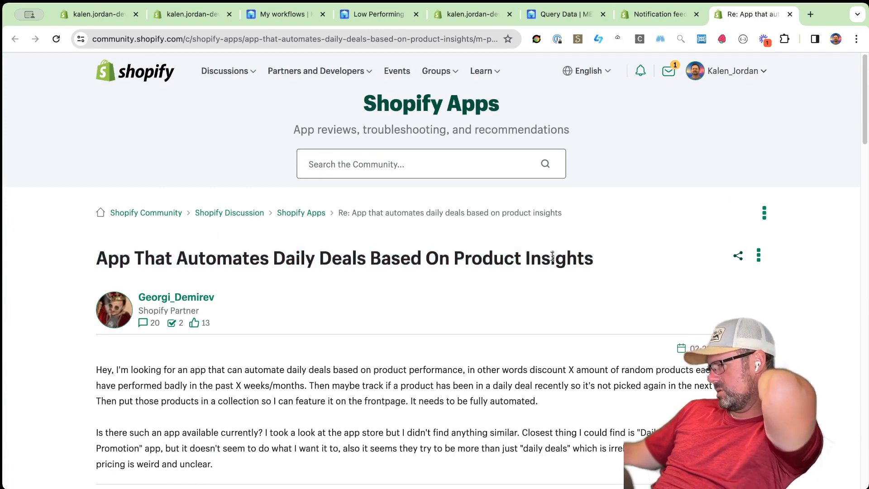
scroll(316, 255, "down", 1)
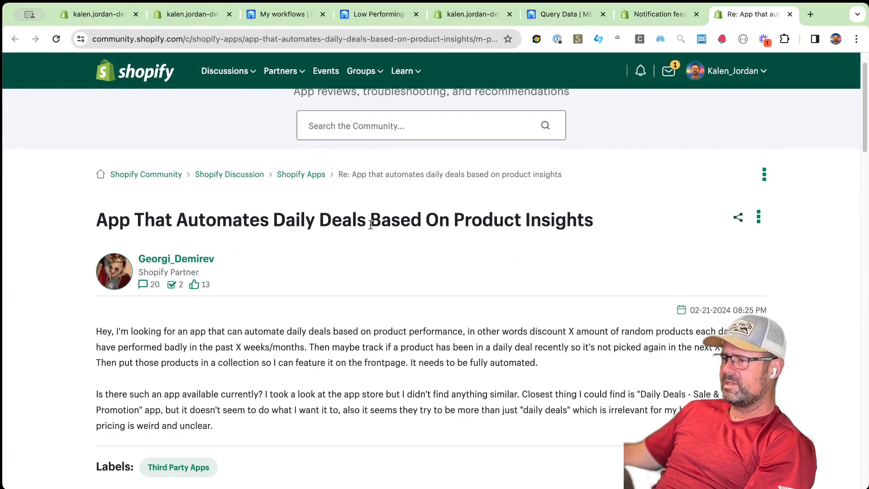
scroll(300, 323, "down", 6)
scroll(301, 323, "up", 7)
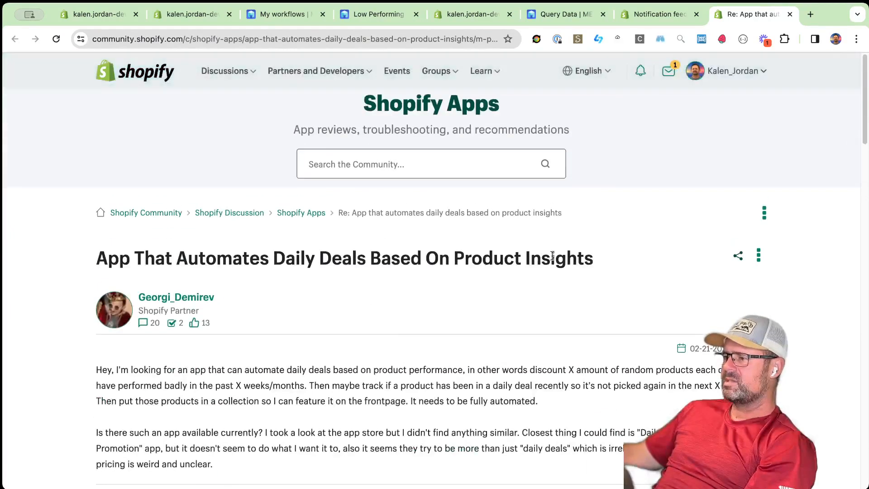
scroll(271, 371, "down", 3)
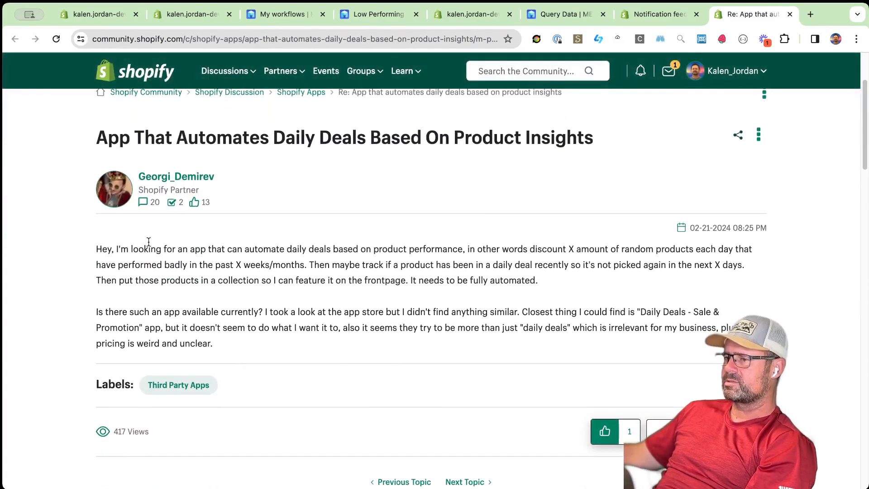
scroll(344, 304, "down", 3)
scroll(318, 311, "down", 7)
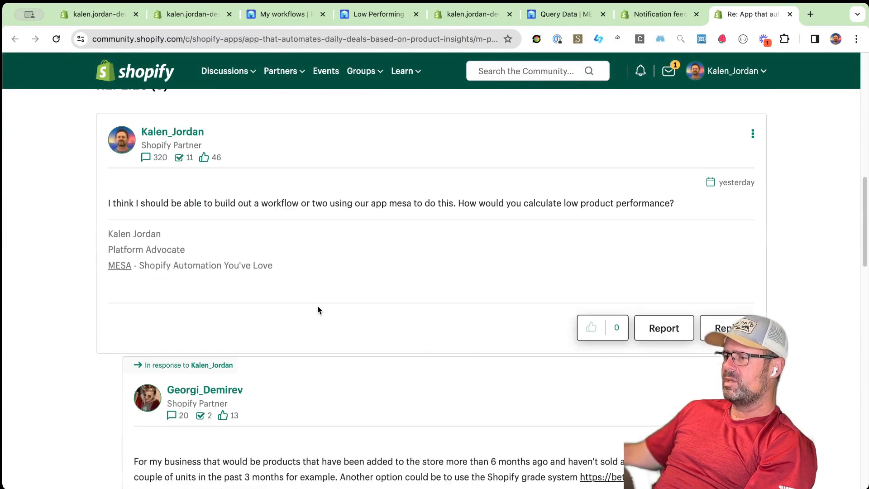
scroll(319, 311, "up", 7)
scroll(317, 310, "up", 5)
scroll(366, 357, "down", 3)
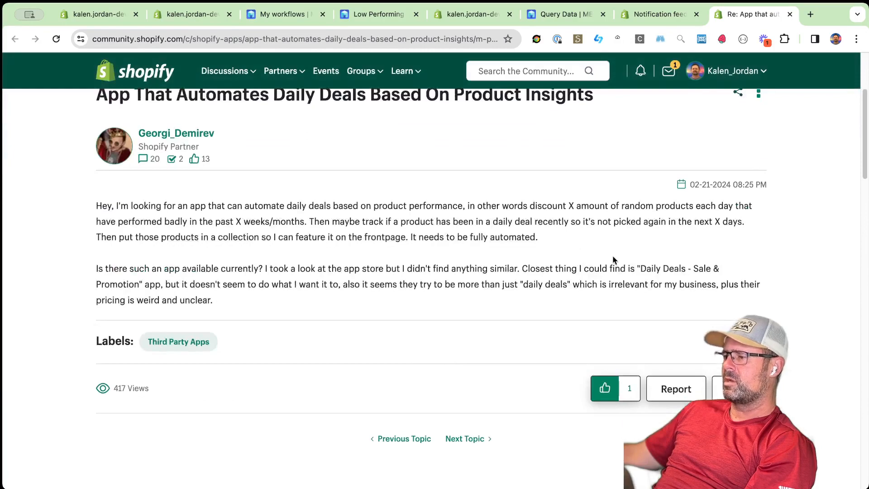
scroll(612, 290, "down", 10)
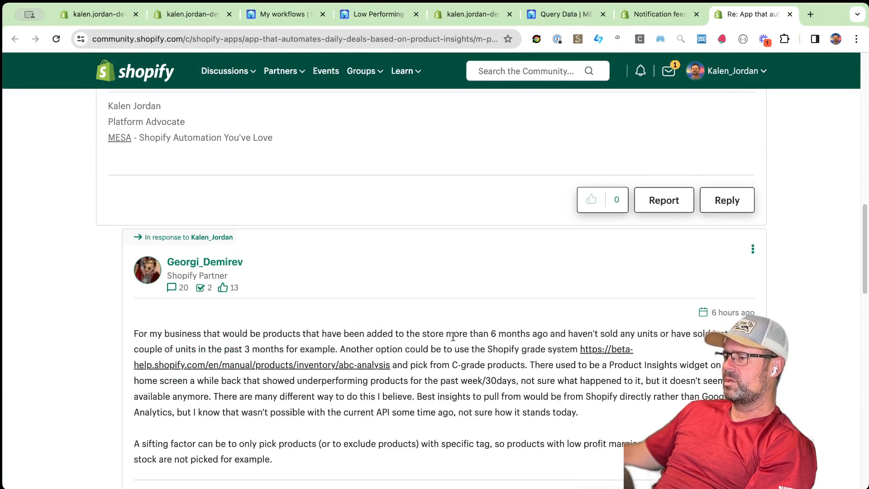
left_click_drag(470, 398, 453, 399)
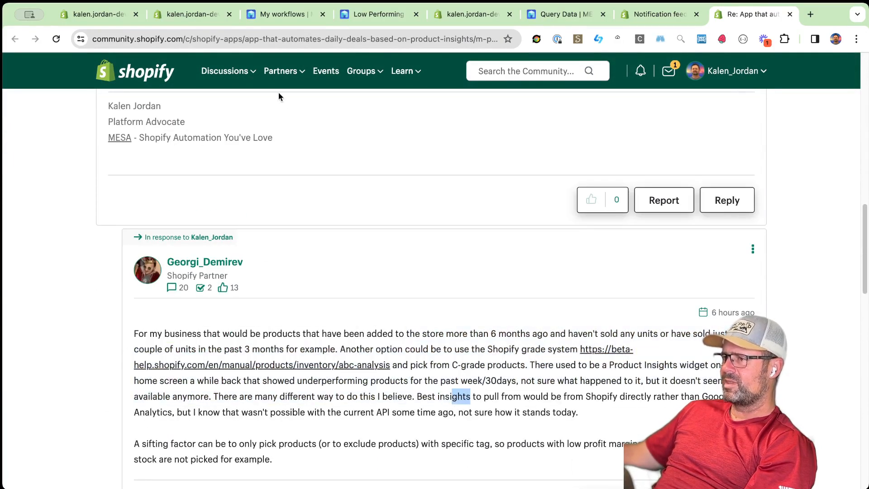
Review the steps of the Low Performing Products #3 - Do The dEaLz Baby workflow and return to the workflow list
left_click(282, 14)
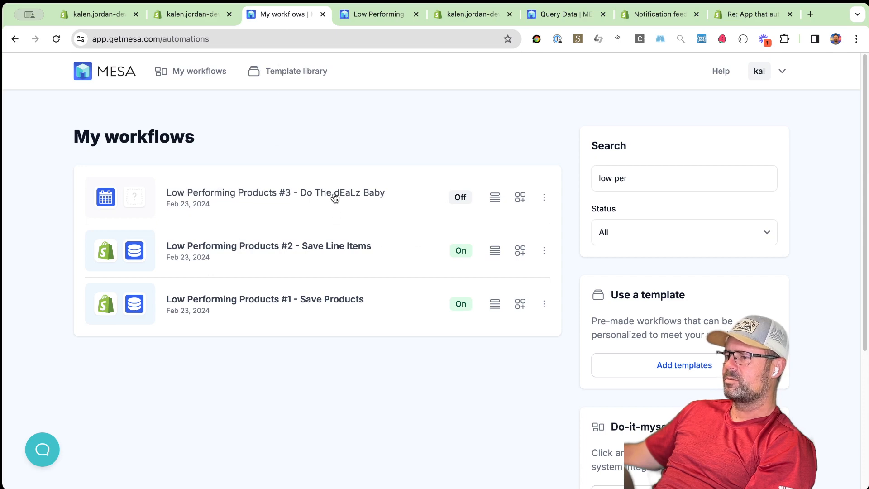
left_click(377, 15)
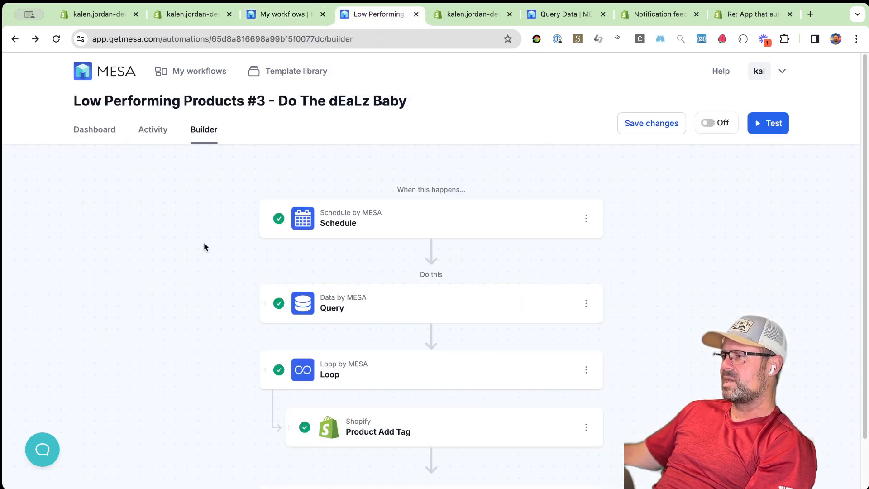
scroll(172, 270, "down", 2)
scroll(226, 274, "up", 2)
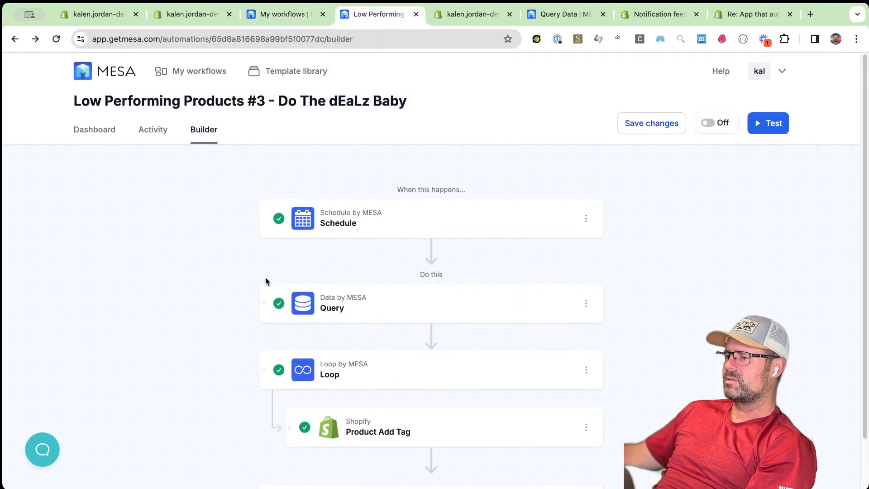
left_click(278, 16)
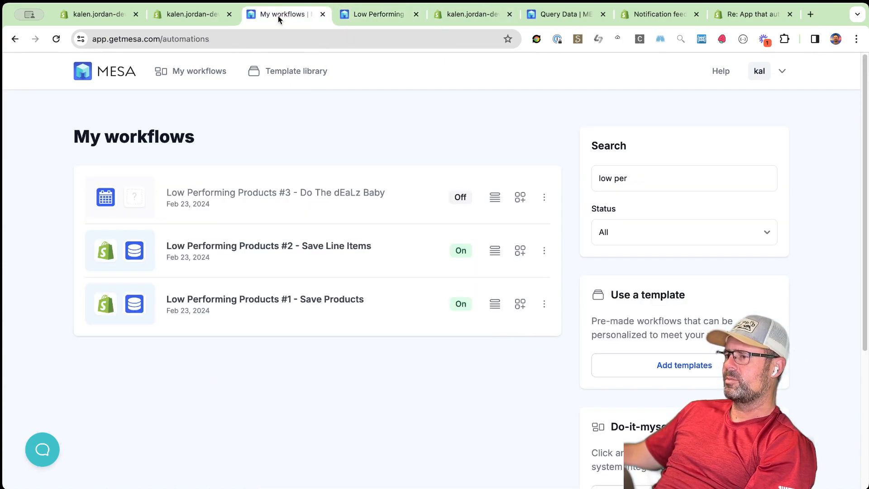
Reread the community reply's passage about underperforming products for the past week/30days
left_click(755, 14)
scroll(379, 268, "down", 5)
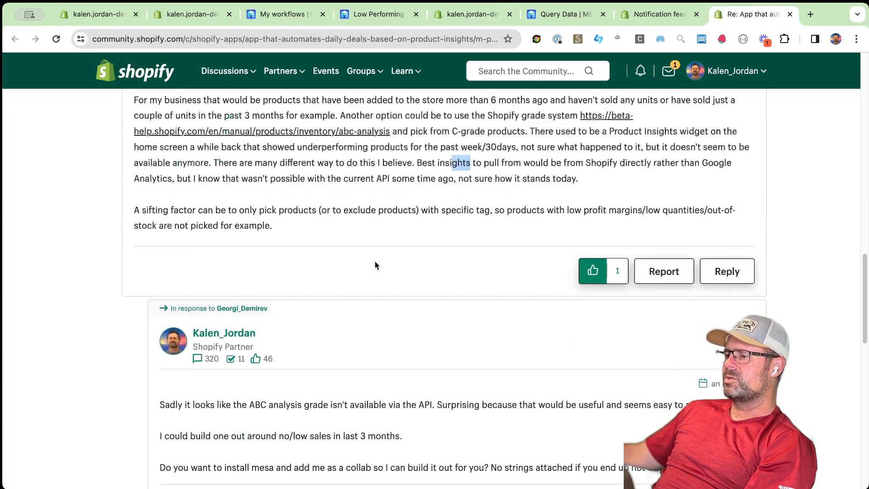
left_click(434, 162)
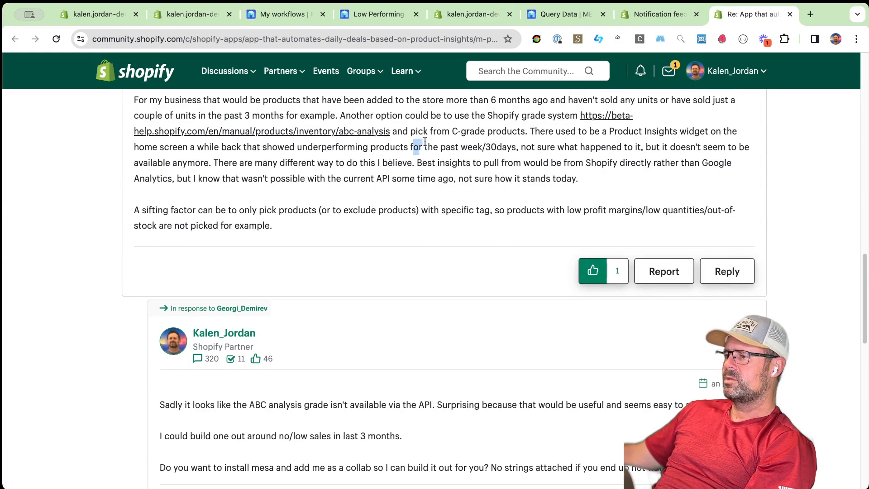
left_click_drag(424, 142, 553, 147)
Open the Low Performing Products #1 - Save Products workflow from MESA's list in a separate browser tab and show its builder
left_click(281, 15)
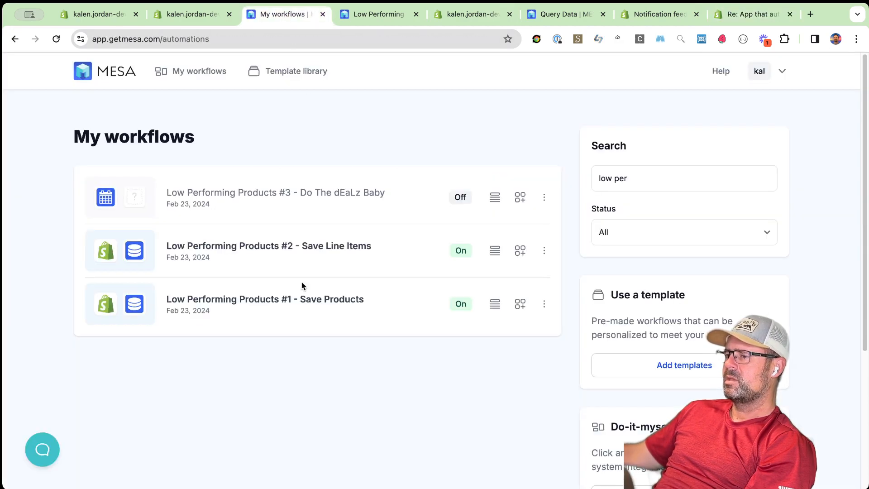
left_click(267, 307, "super")
left_click(347, 12)
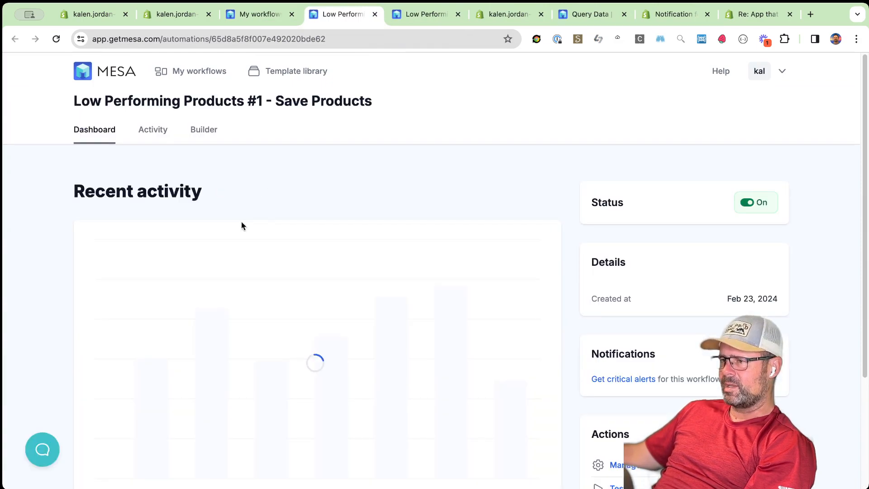
left_click(208, 134)
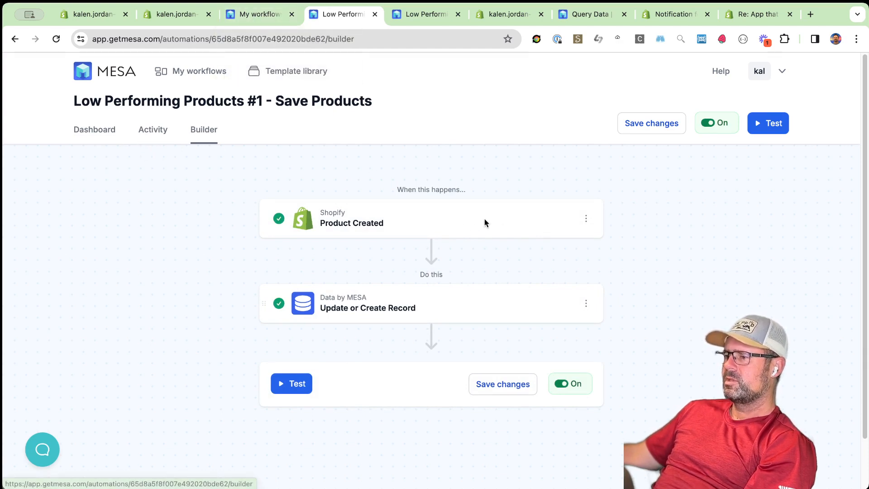
Expand the Update or Create Record step and review its configuration for the products_performance table
left_click(461, 301)
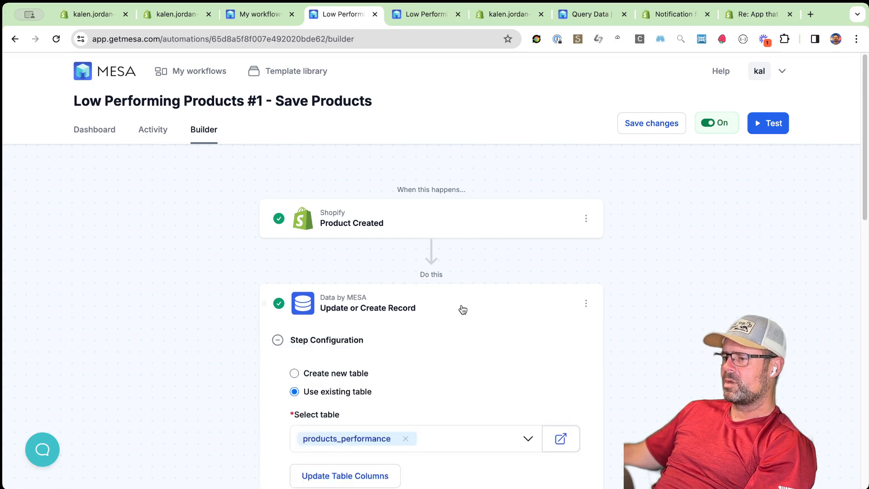
scroll(390, 340, "down", 10)
scroll(391, 338, "up", 10)
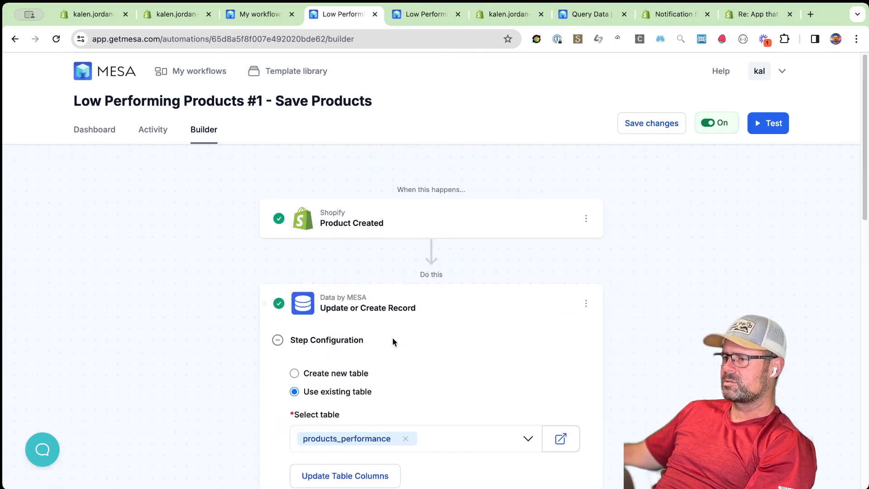
Collapse the Update or Create Record step and show the account's list of Data by MESA tables
left_click(454, 300)
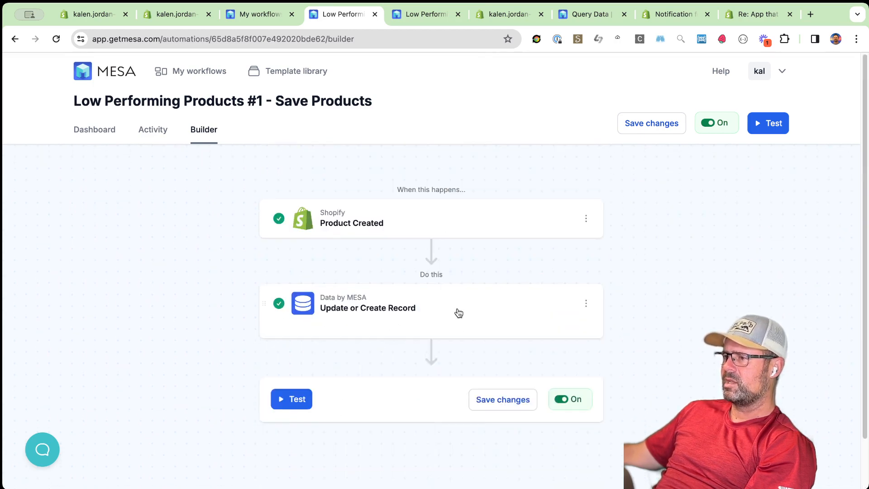
left_click(181, 70)
left_click(760, 71)
left_click(762, 93)
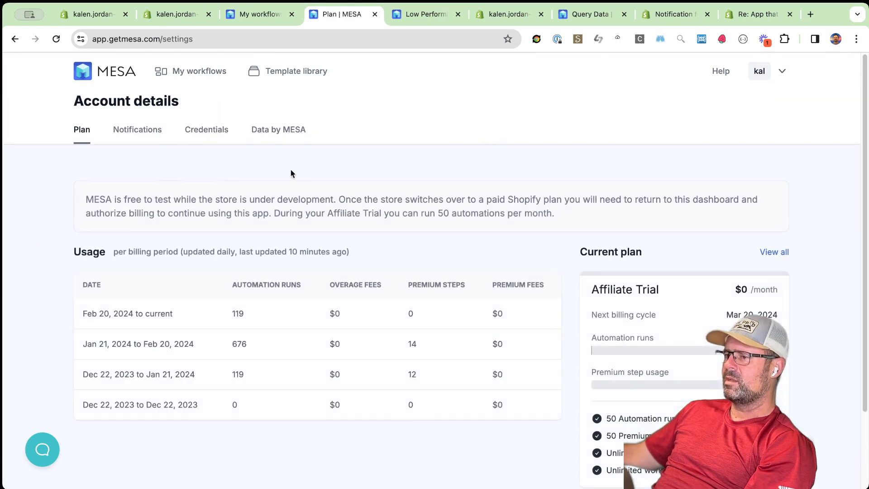
left_click(287, 134)
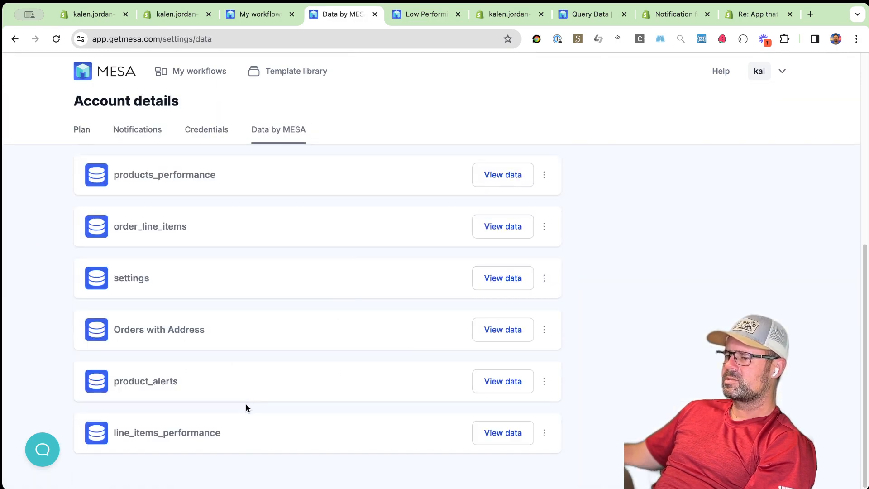
Expand the Test Products run in the Low Performing Products #1 - Save Products activity and examine the products_performance table it wrote to
left_click(259, 14)
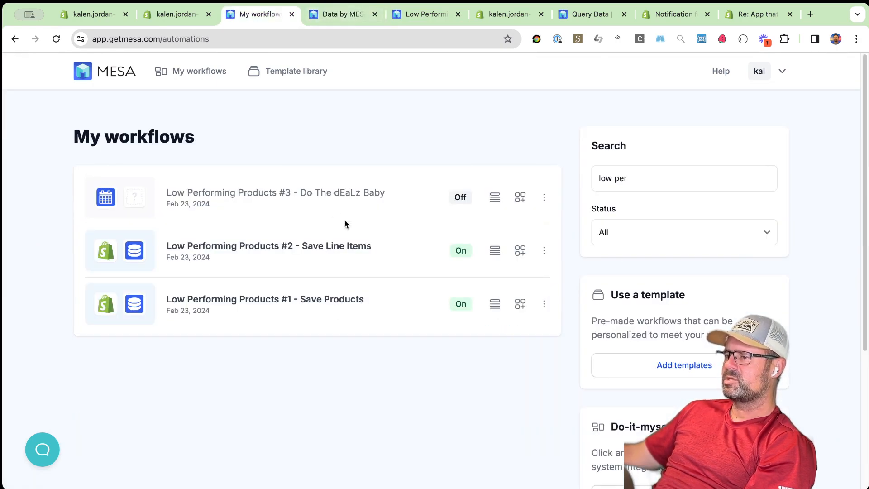
left_click(339, 303)
left_click(193, 129)
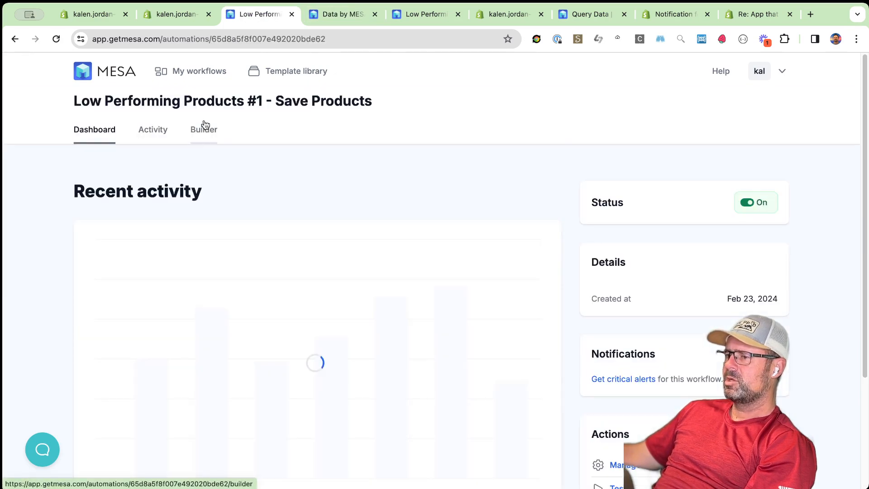
left_click(152, 132)
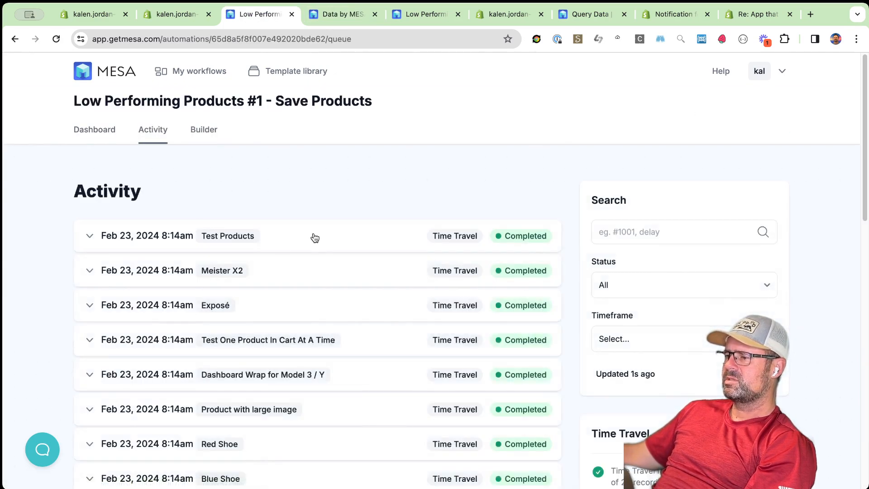
left_click(313, 236)
left_click(199, 324)
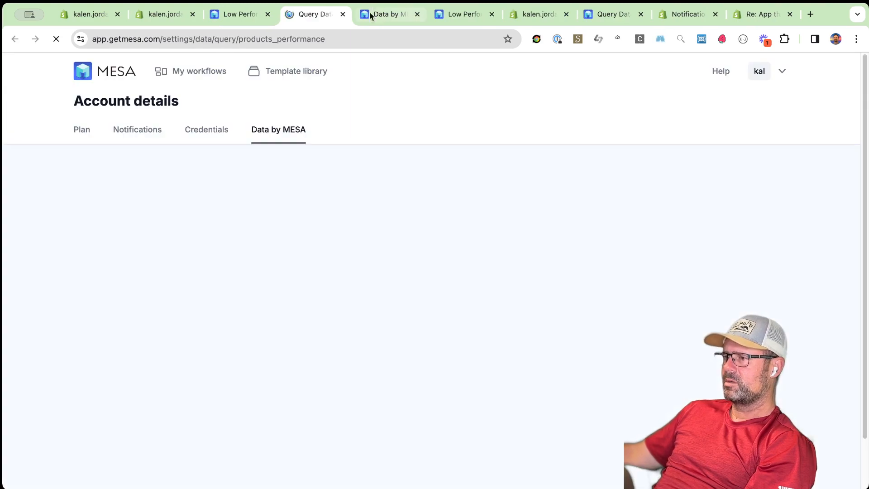
scroll(44, 243, "down", 13)
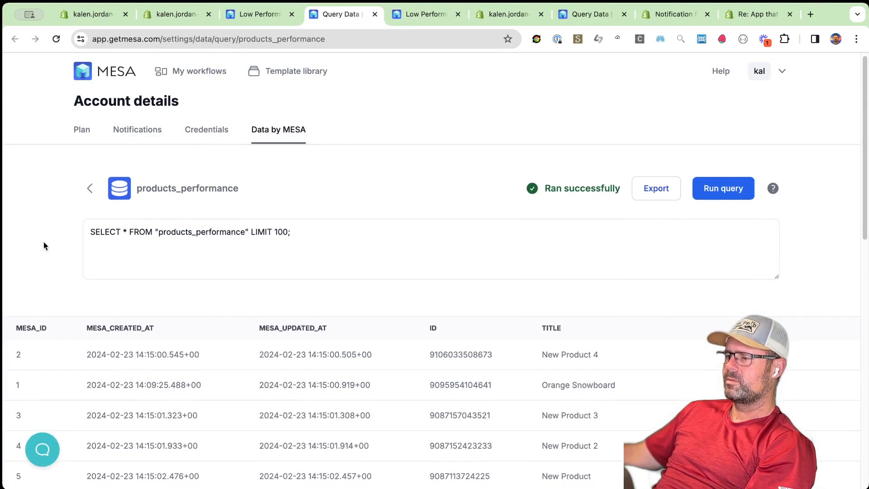
scroll(255, 317, "up", 13)
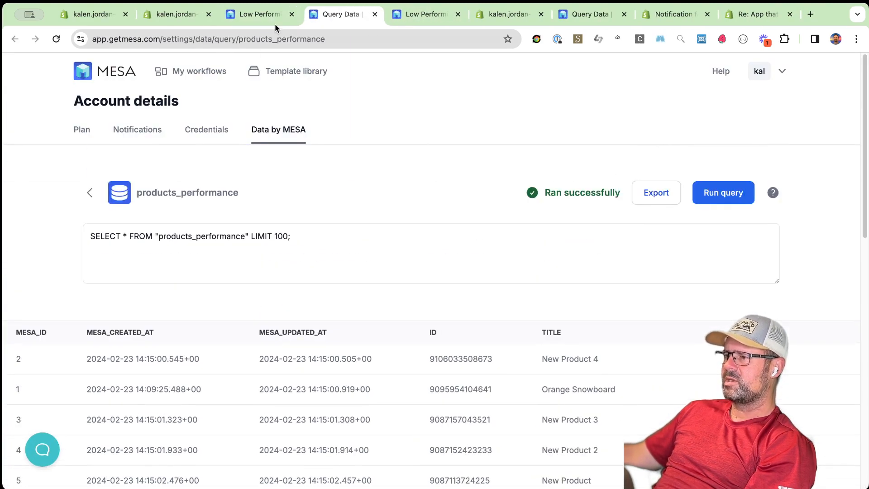
Review the activity of the Low Performing Products #2 - Save Line Items workflow and expand the run for order #1001
left_click(259, 14)
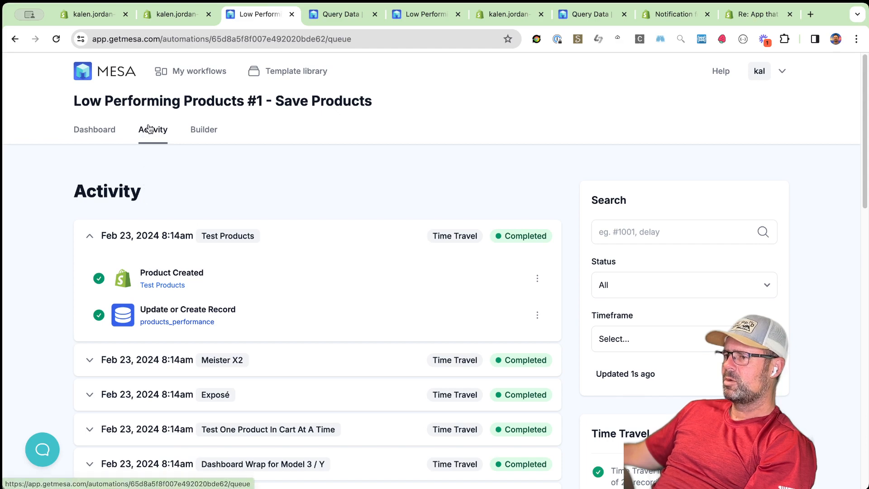
left_click(206, 73)
left_click(339, 247)
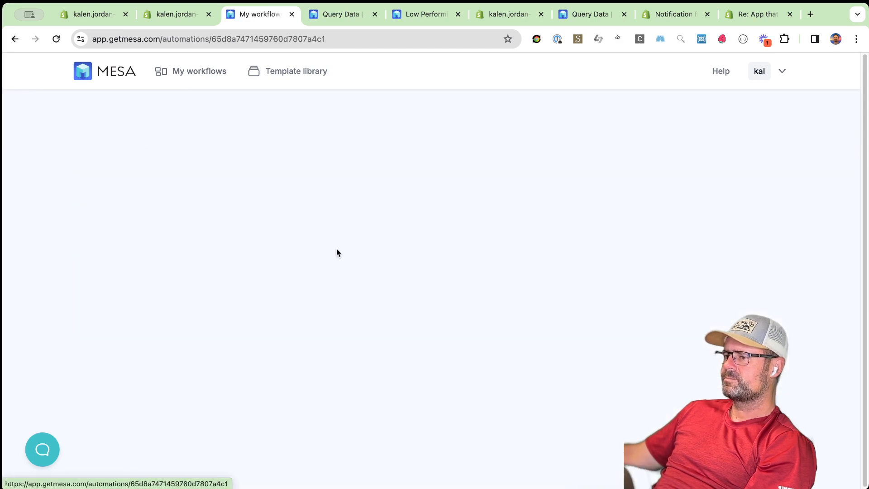
left_click(152, 130)
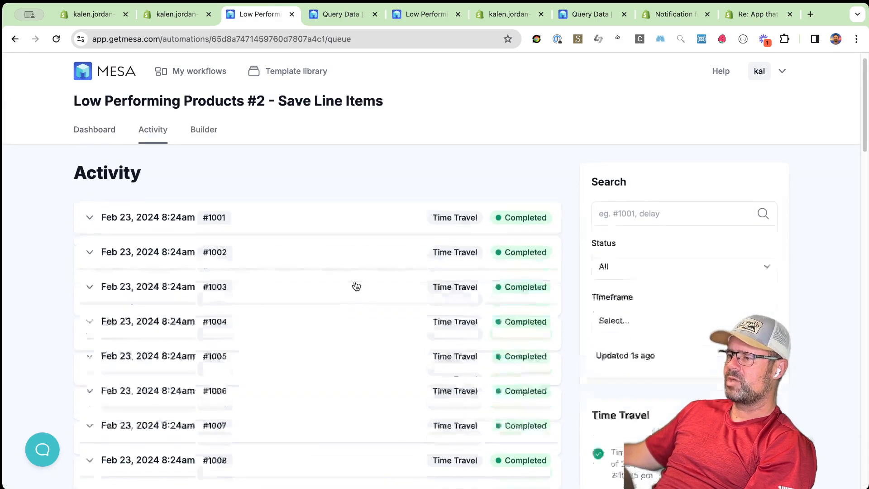
scroll(357, 285, "down", 10)
scroll(360, 287, "up", 6)
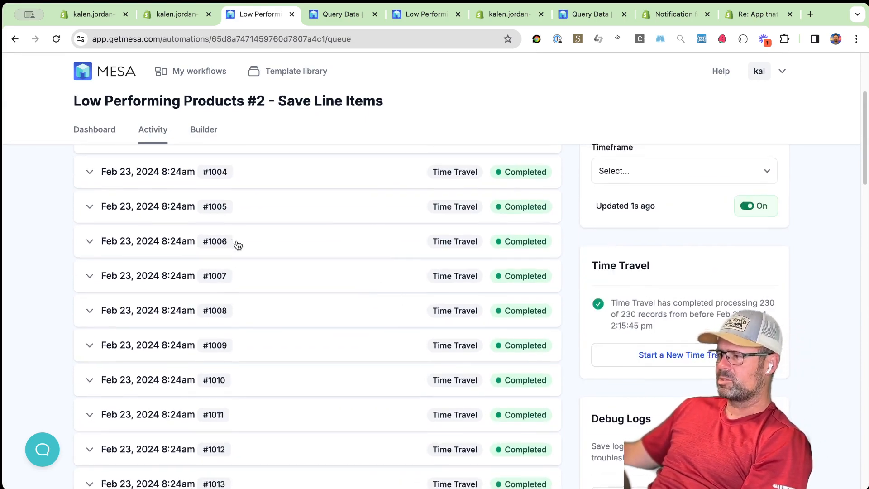
scroll(333, 338, "up", 4)
scroll(320, 324, "down", 20)
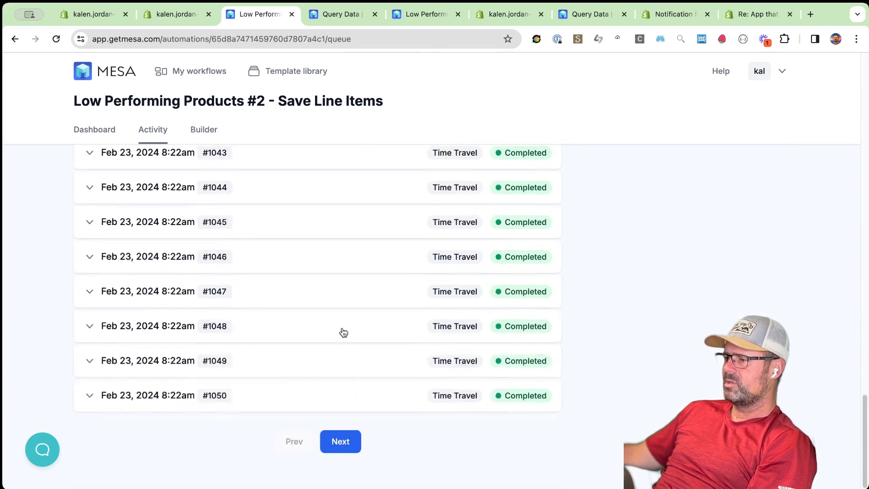
scroll(343, 336, "up", 20)
left_click(305, 245)
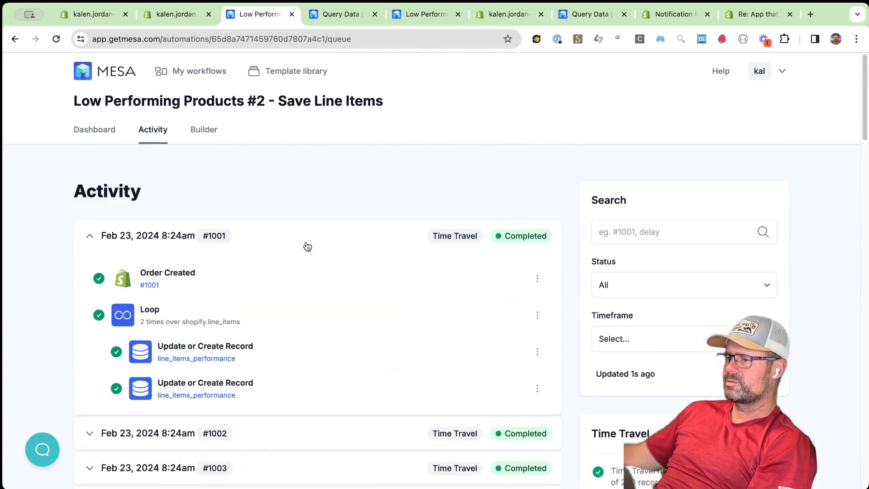
Examine the SKU, product ID and quantity records in the run's line_items_performance table, and revisit the products_performance query
left_click(211, 358)
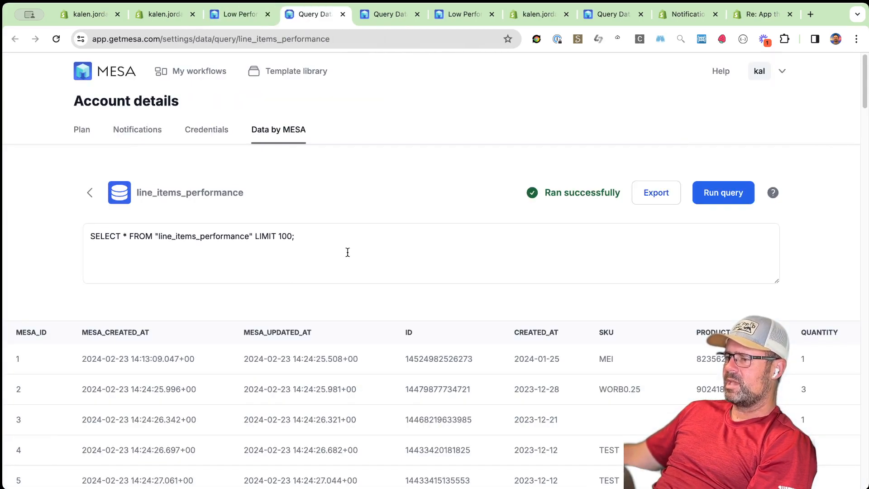
scroll(348, 252, "down", 5)
scroll(419, 289, "up", 2)
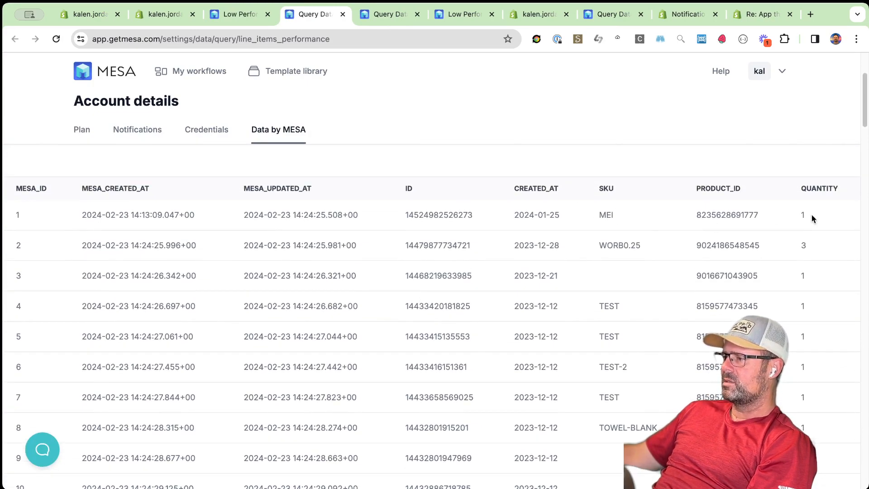
left_click_drag(798, 232, 804, 353)
left_click(803, 352)
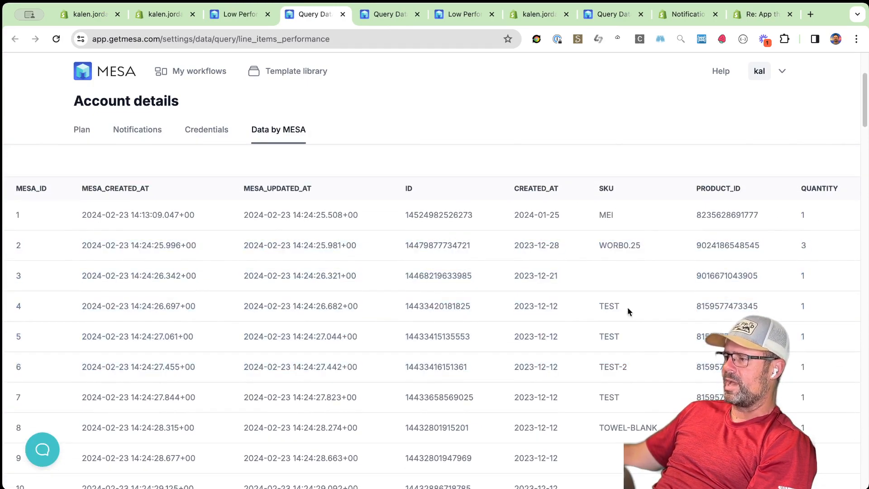
scroll(262, 239, "up", 3)
left_click(389, 14)
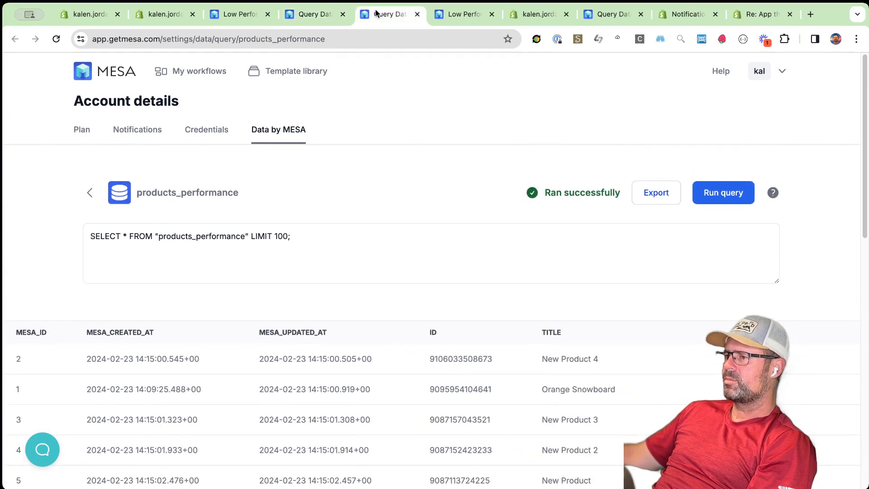
left_click(320, 236)
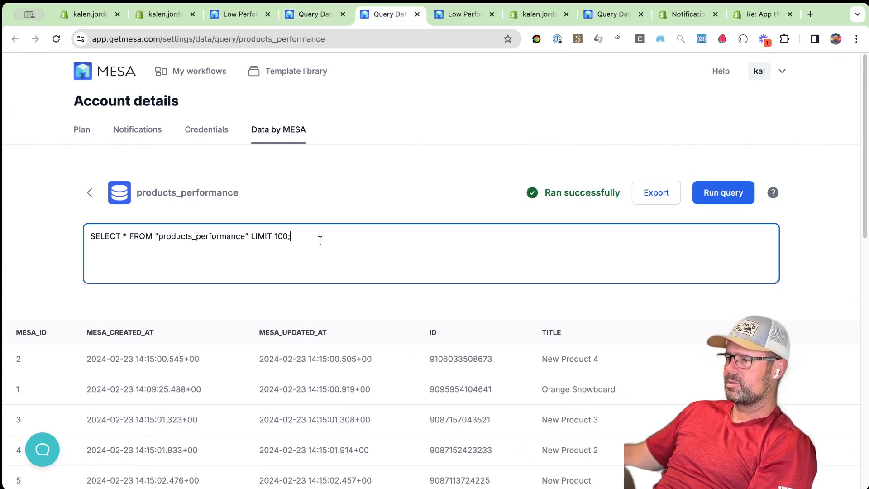
Open the Low Performing Products #3 - Do The dEaLz Baby workflow in the builder and expand its Schedule trigger
left_click(281, 15)
left_click(234, 16)
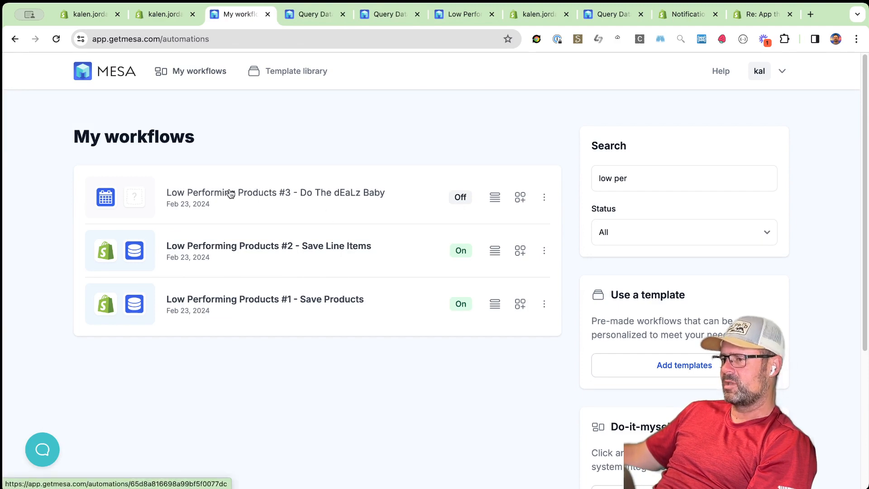
left_click(256, 202)
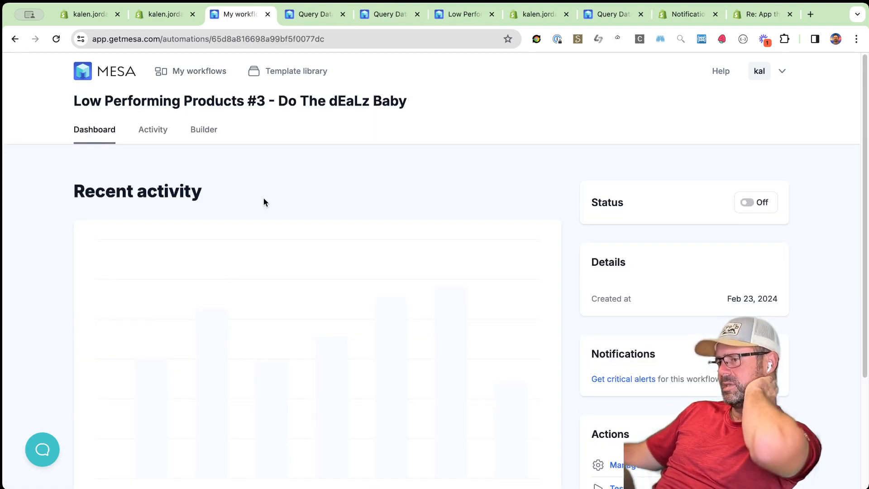
left_click(206, 132)
left_click(396, 233)
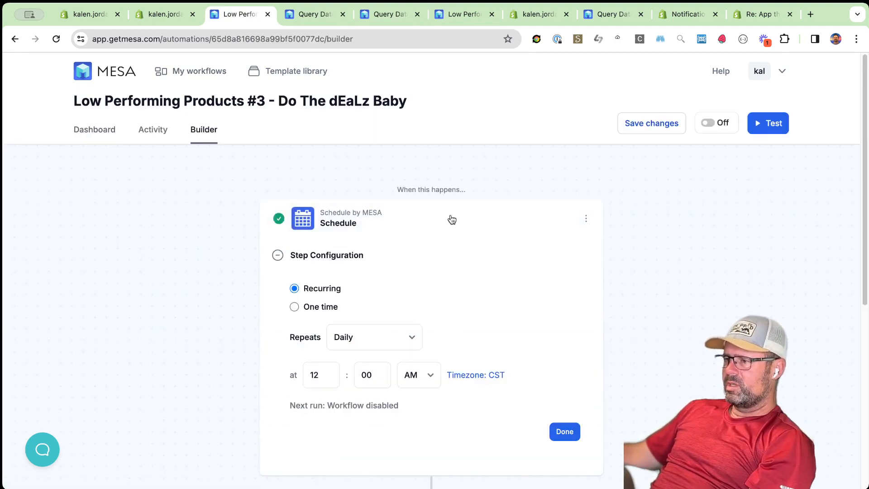
Set the Schedule trigger's description to "Daily Schedule", save it and collapse the trigger
left_click(585, 220)
double_click(563, 281)
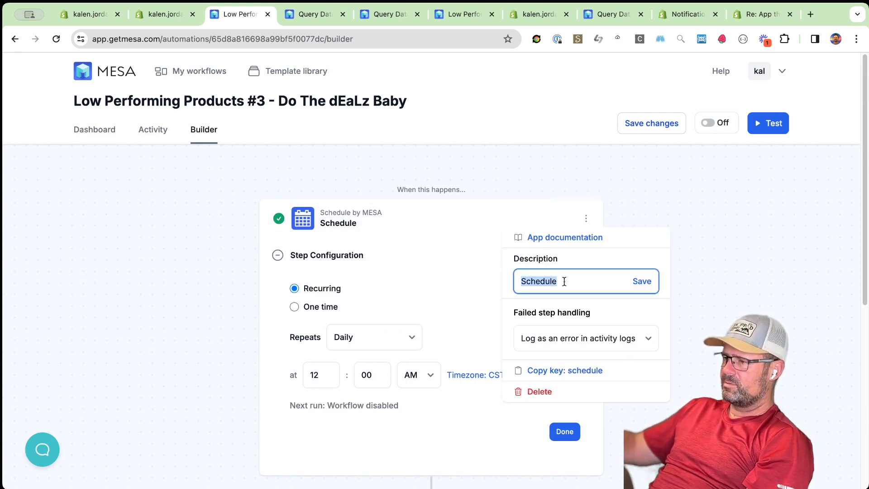
type("Daily Schedule")
key("Return")
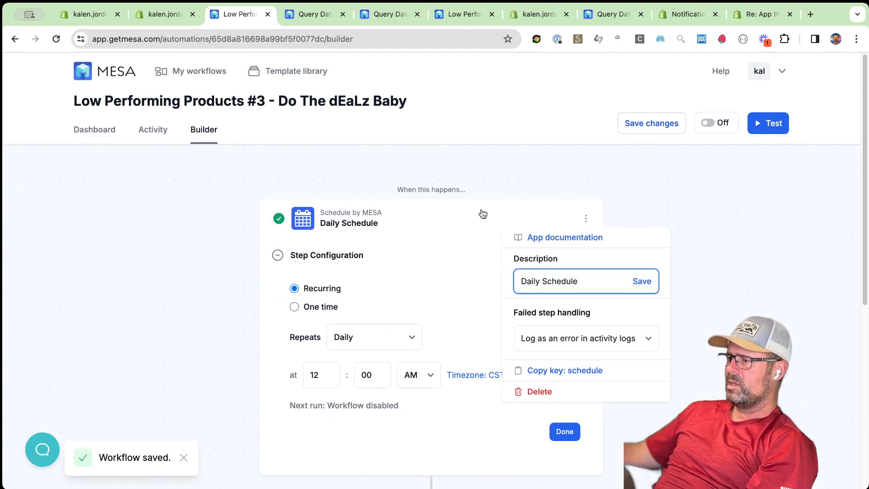
left_click(492, 231)
Copy the Query step's custom SQL query and run it in place of the default line_items_performance table query
left_click(388, 307)
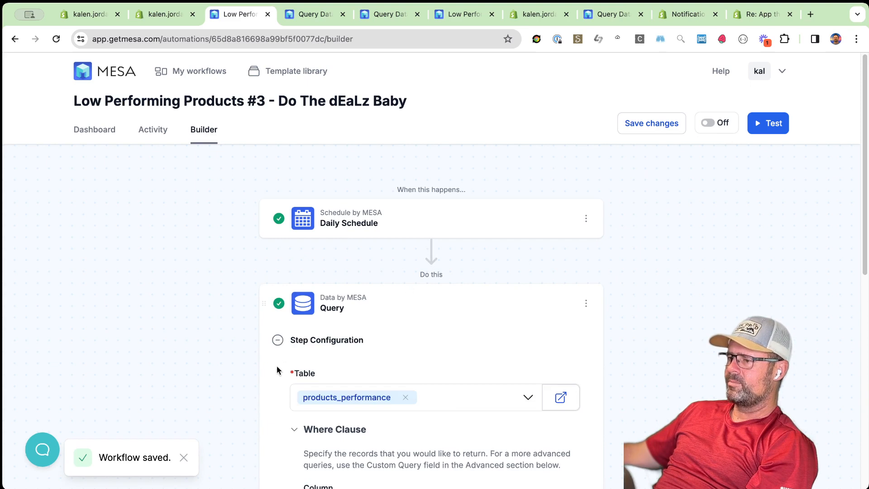
scroll(277, 371, "down", 3)
scroll(321, 313, "down", 3)
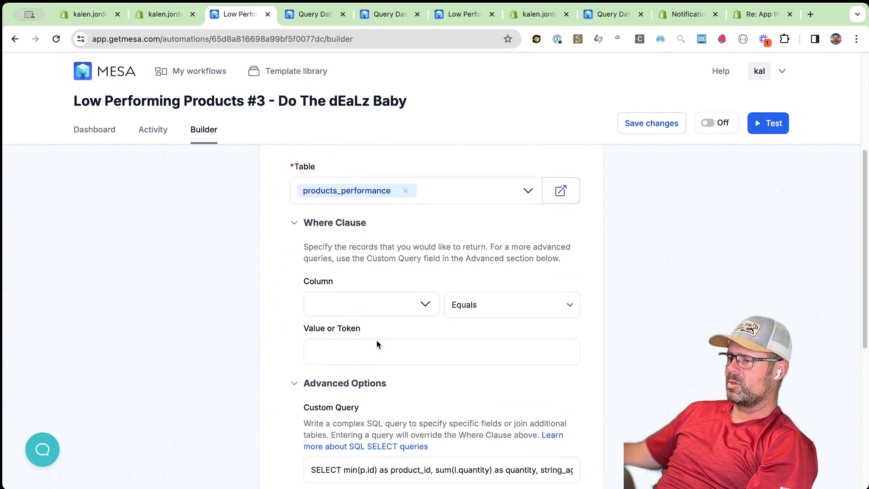
triple_click(410, 400)
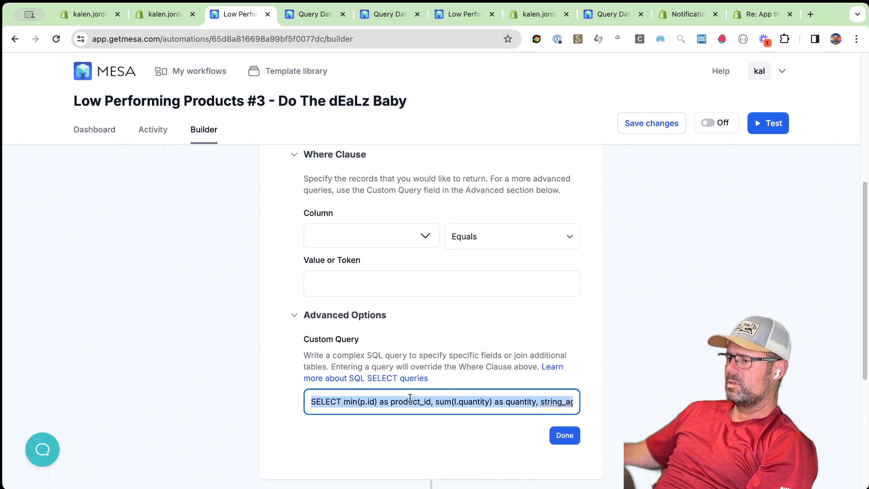
left_click(314, 18)
triple_click(328, 237)
type("SELECT min(p.id) as product_id, sum(l.quantity) as quantity, string_agg(distinct p.title, ',') FROM \"products_performance\" AS p LEFT JOIN line_items_performance AS l ON l.product_id = p.id AND l.created_at > current_date - INTERVAL '60 days' WHERE l.quantity is null GROUP BY p.id LIMIT 3")
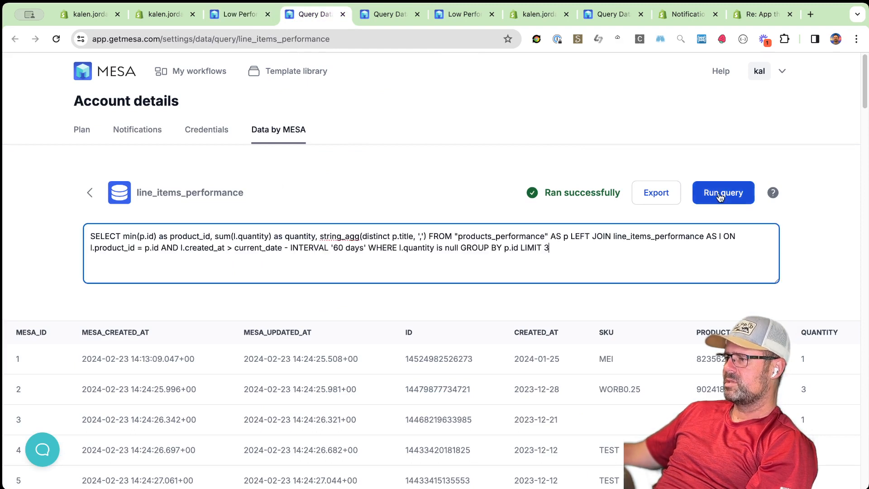
left_click(722, 192)
Break the SQL query into separate lines at FROM, LEFT JOIN, WHERE, GROUP BY and LIMIT
left_click(427, 236)
key("Return")
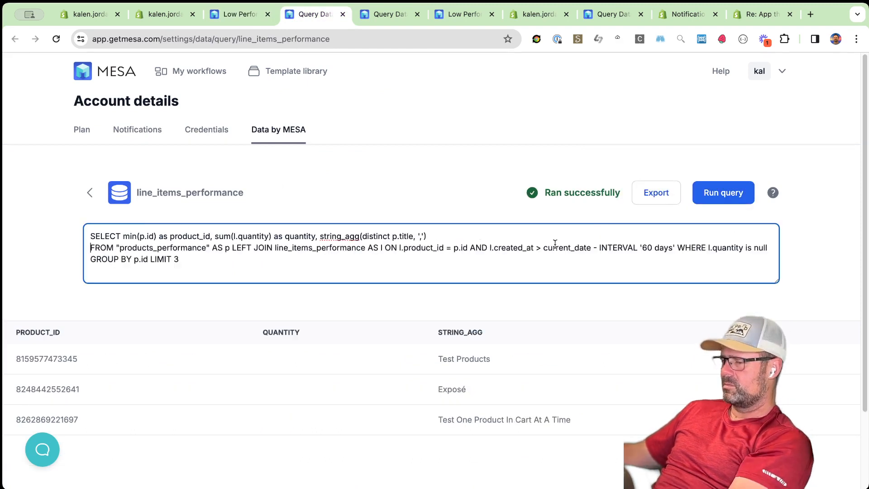
key("Return")
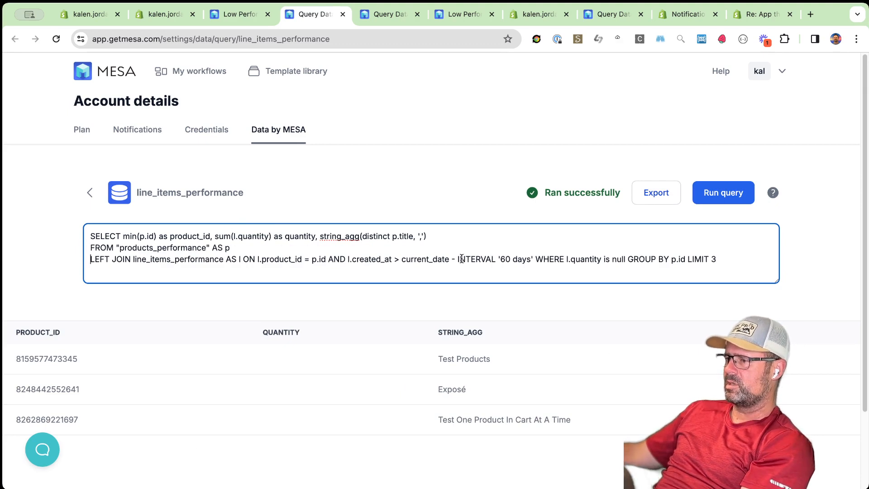
left_click(538, 259)
key("Return")
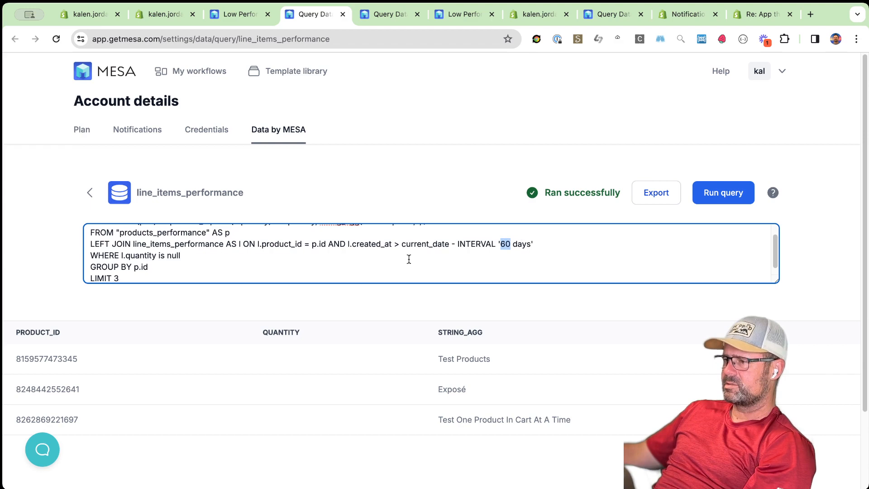
Review the query's clauses against the returned products, focusing on the "l.quantity is null" condition
scroll(408, 259, "up", 2)
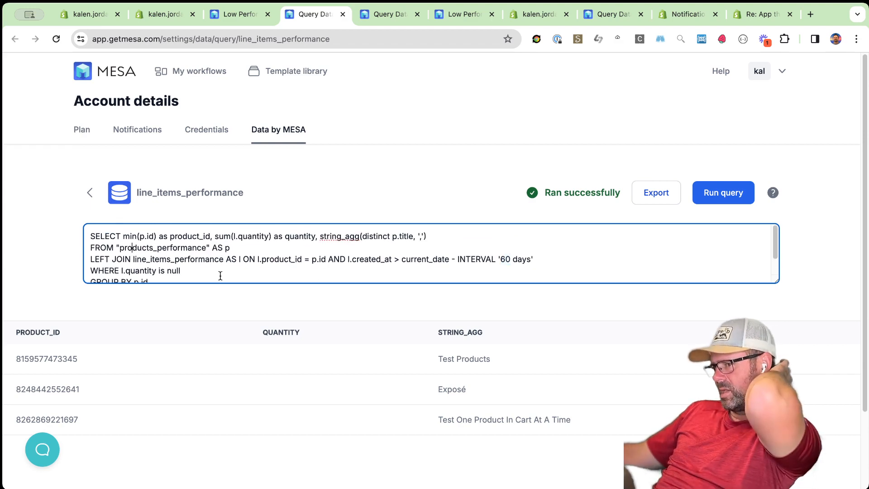
scroll(186, 283, "down", 2)
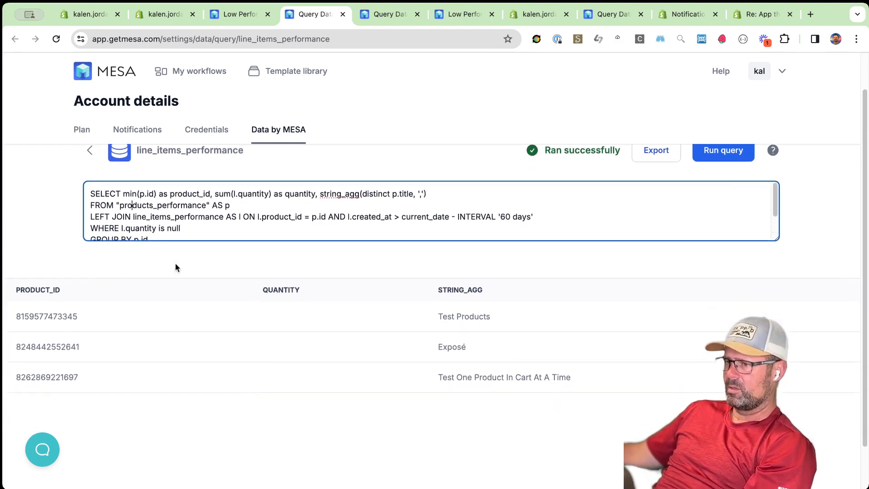
left_click_drag(114, 227, 189, 226)
left_click(191, 226)
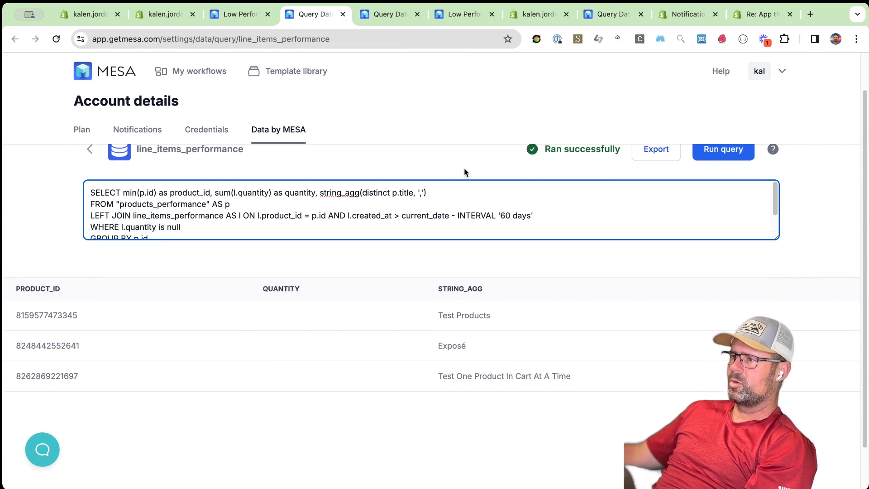
Return to the Low Performing Products #3 workflow, collapse the Query step and review the Product Add Tag step's product ID and tag
left_click(240, 14)
scroll(384, 284, "up", 3)
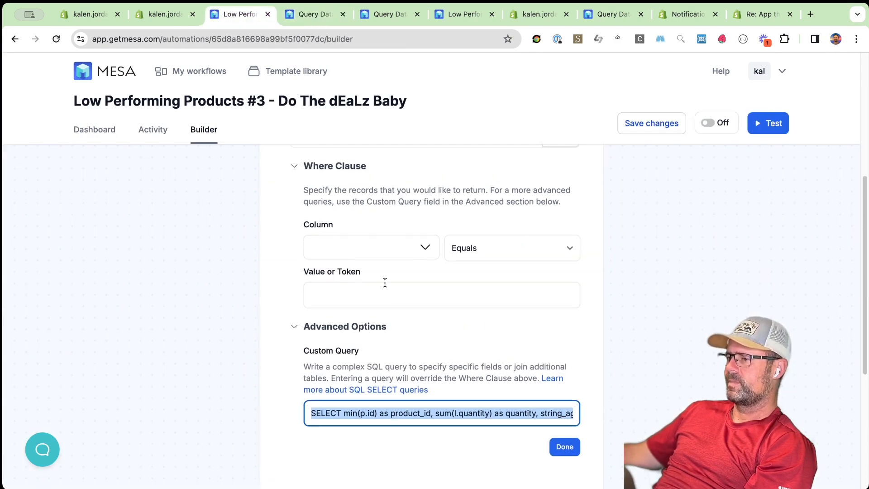
scroll(497, 272, "up", 4)
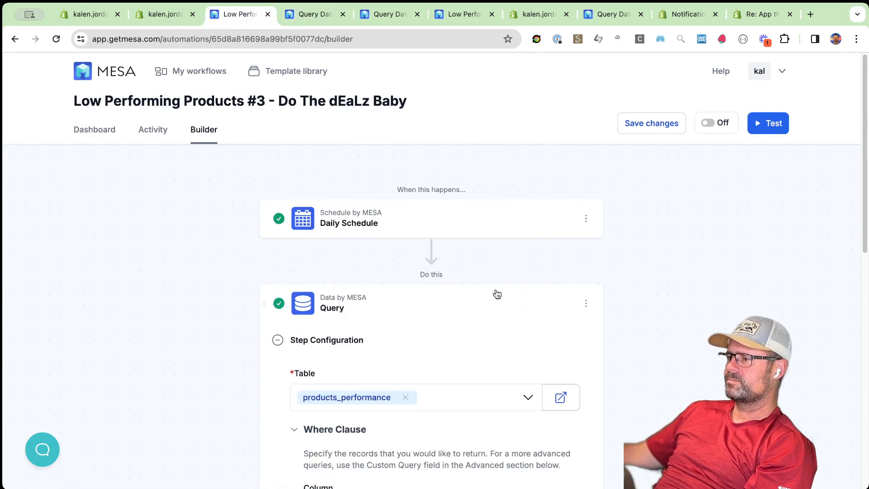
left_click(498, 309)
left_click(504, 438)
scroll(563, 393, "down", 5)
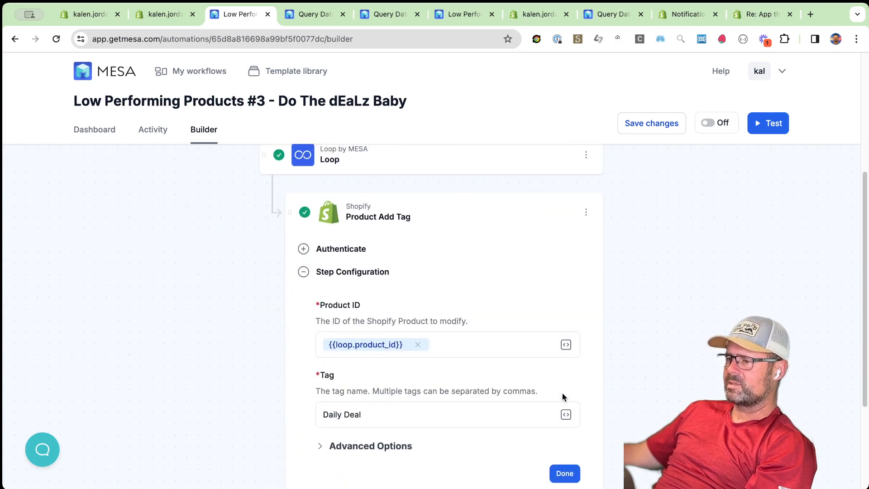
Review the Daily Deal Low Performing Products discount in Shopify, checking the options for what it applies to
left_click(88, 14)
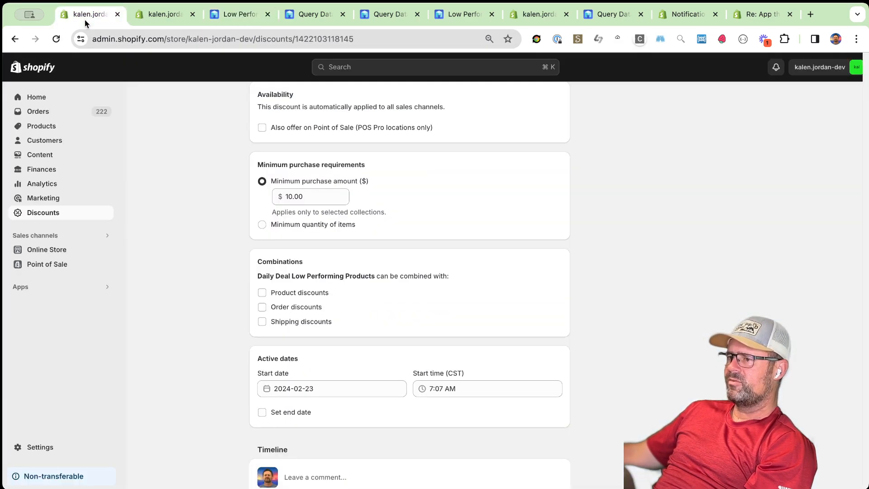
scroll(219, 183, "up", 7)
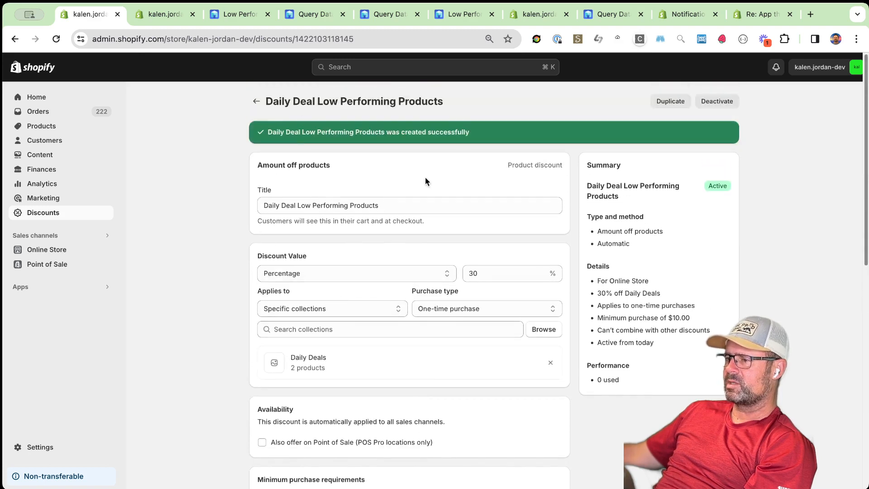
left_click(317, 313)
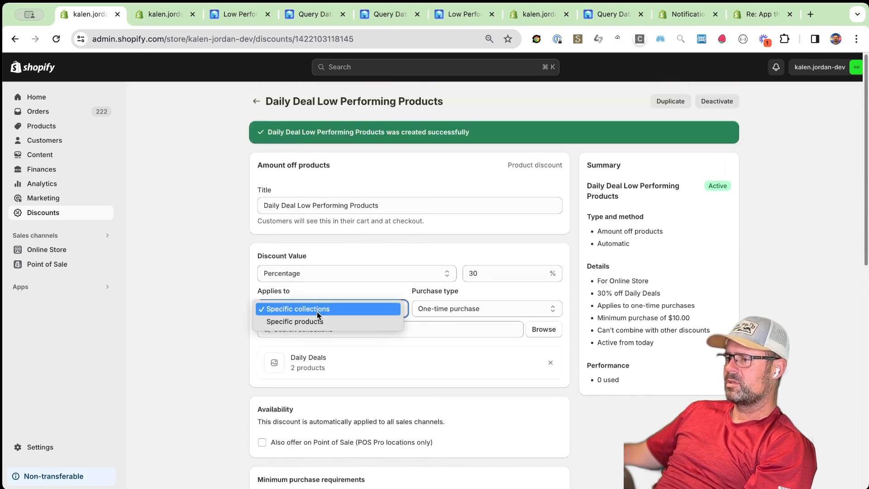
left_click(346, 313)
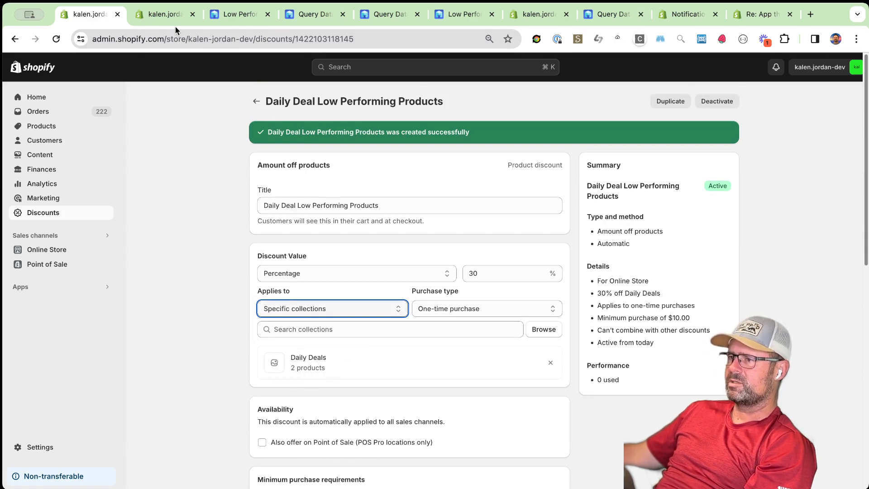
Check the Daily Deals collection's product tag condition against the workflow's Product Add Tag step, and collapse that step
left_click(169, 14)
scroll(208, 236, "down", 3)
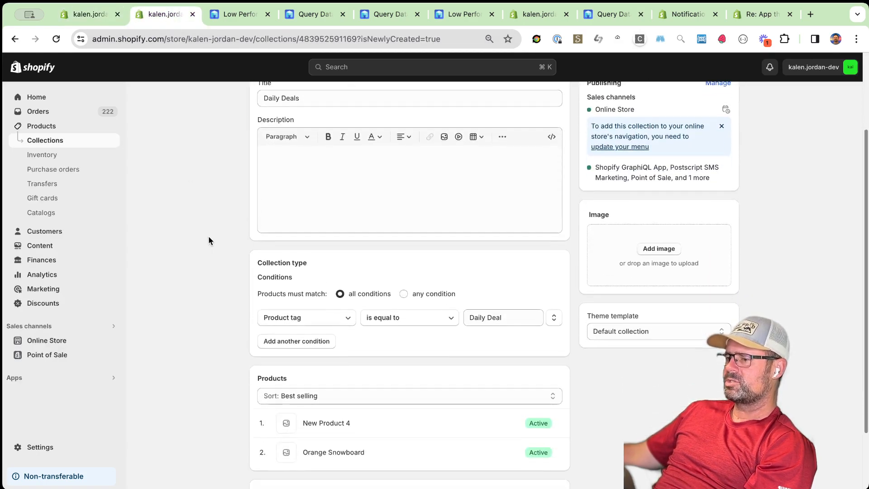
scroll(208, 237, "down", 1)
left_click(506, 292)
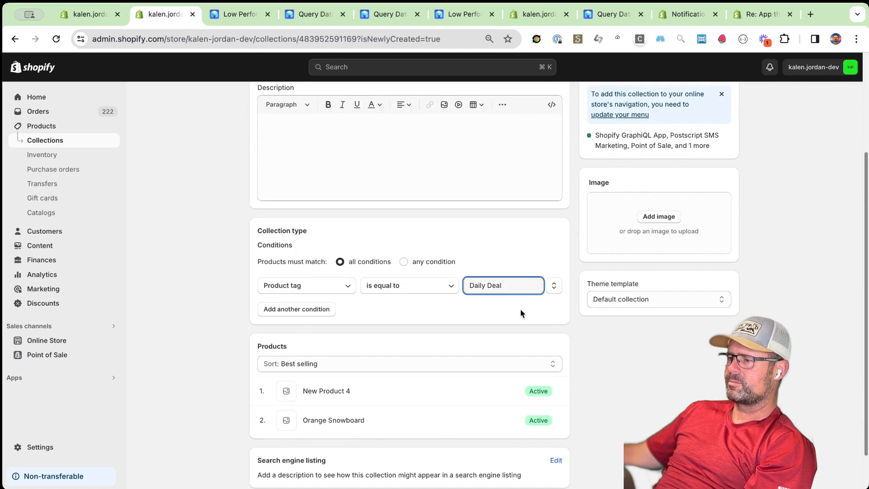
left_click(233, 14)
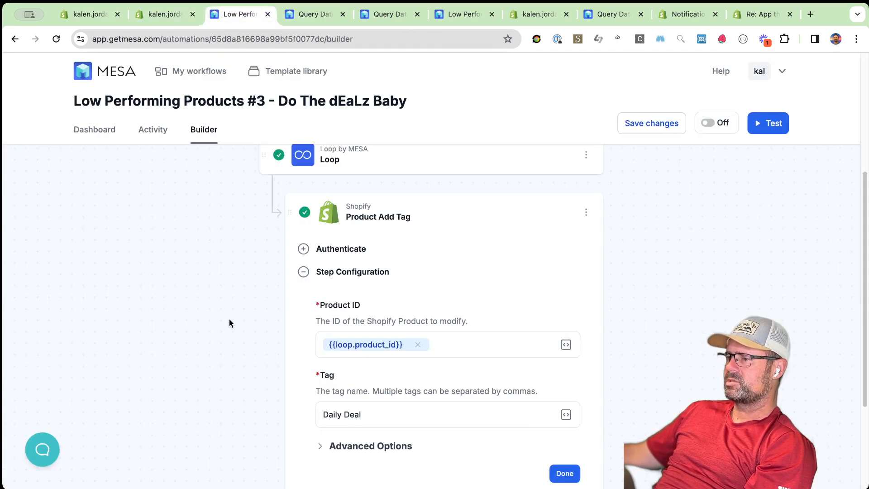
left_click(482, 219)
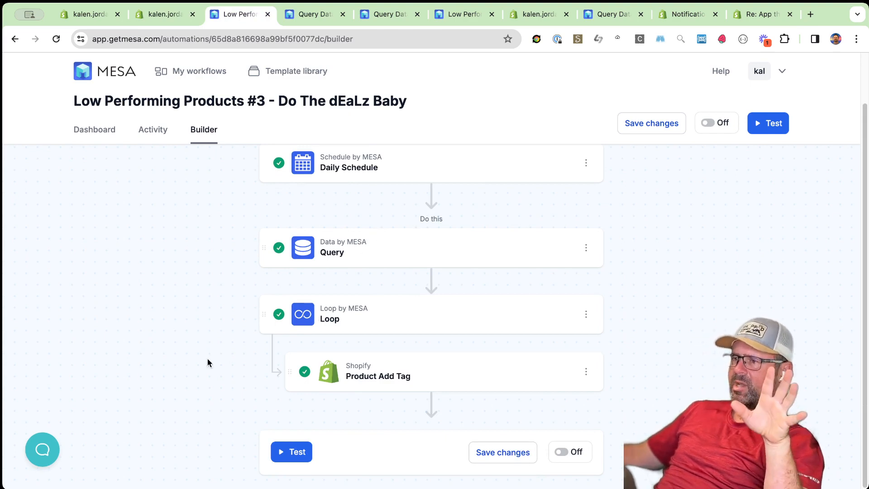
Review the Shopify Community thread's requirements on excluding products by tag and not repeating recent daily deals
left_click(732, 10)
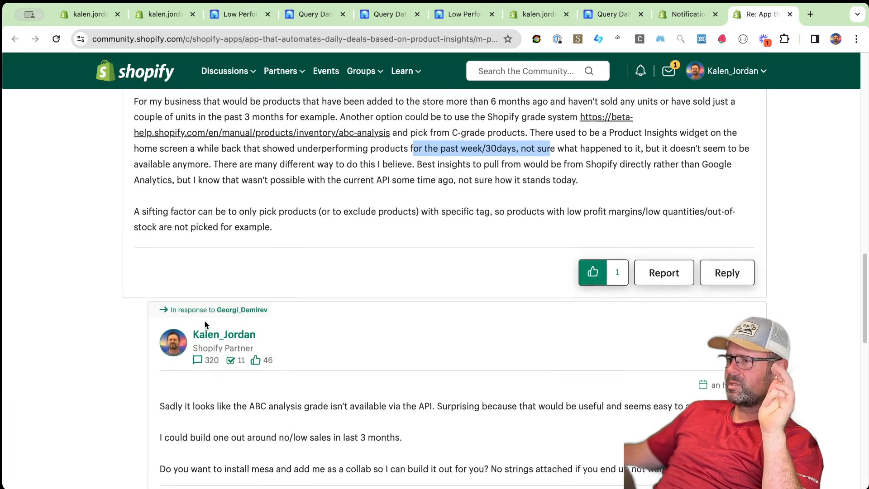
scroll(450, 221, "up", 3)
left_click(176, 267)
left_click_drag(176, 267, 544, 271)
left_click(454, 270)
left_click(553, 270)
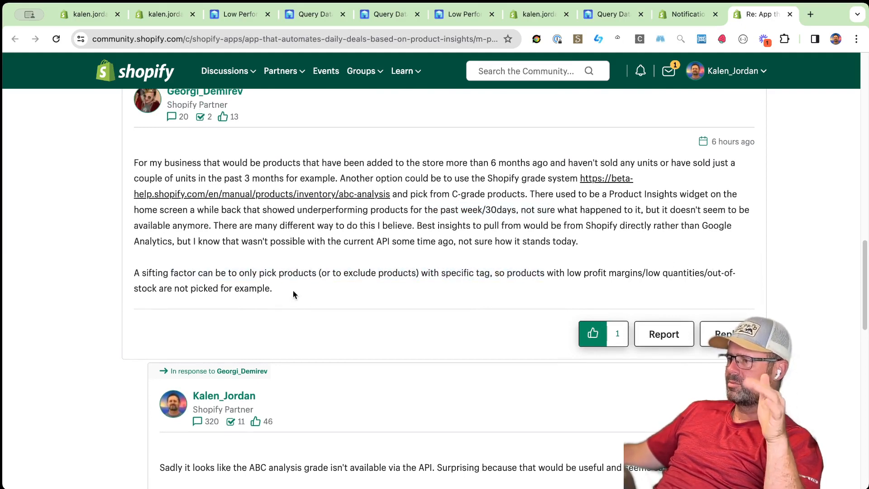
scroll(421, 295, "down", 1)
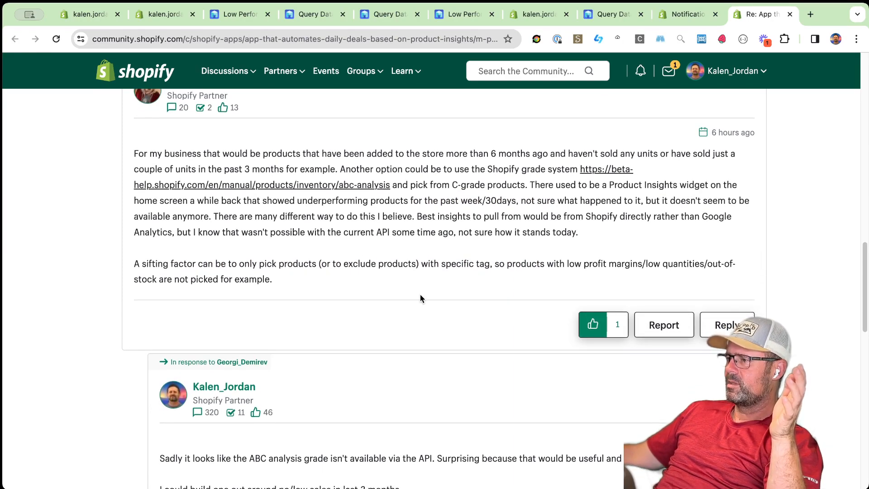
scroll(420, 294, "down", 10)
scroll(422, 297, "up", 15)
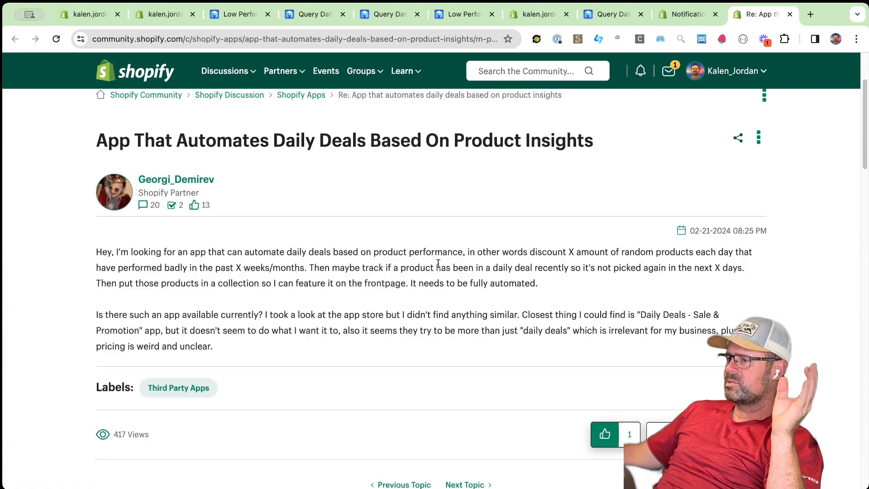
left_click_drag(508, 264, 401, 288)
left_click(575, 264)
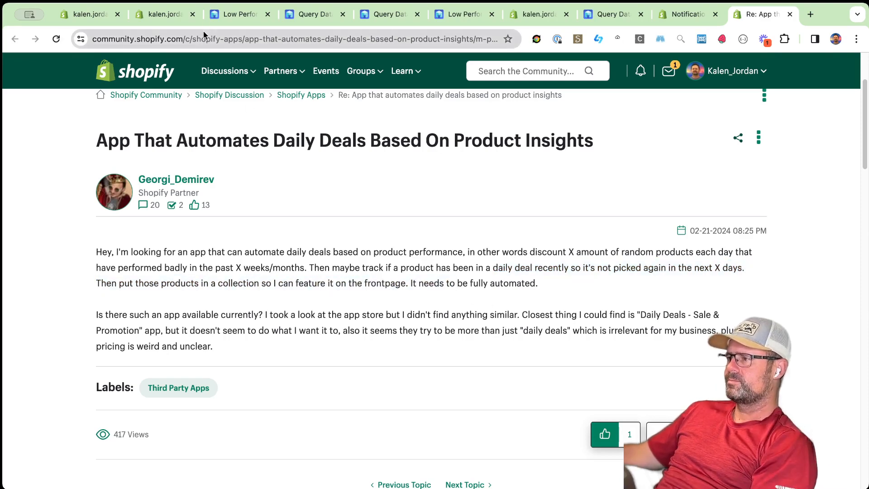
Revisit the Daily Deals collection, open the workflow's test options and review the latest test run's Loop and Product Add Tag actions
left_click(160, 14)
scroll(228, 274, "up", 10)
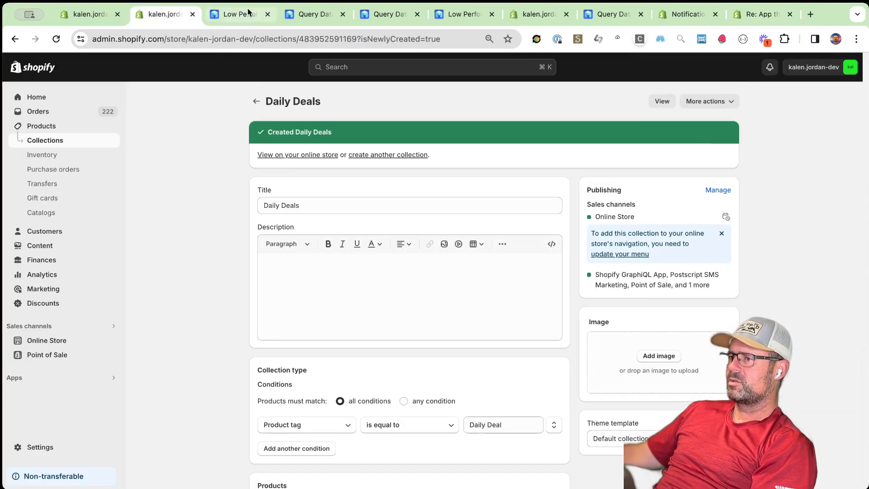
left_click(240, 14)
left_click(768, 123)
left_click(462, 316)
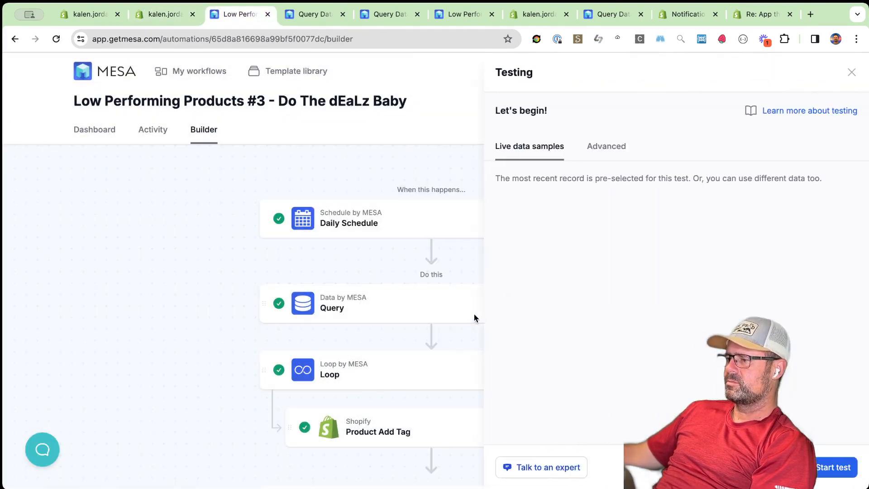
left_click(424, 240)
scroll(141, 214, "down", 3)
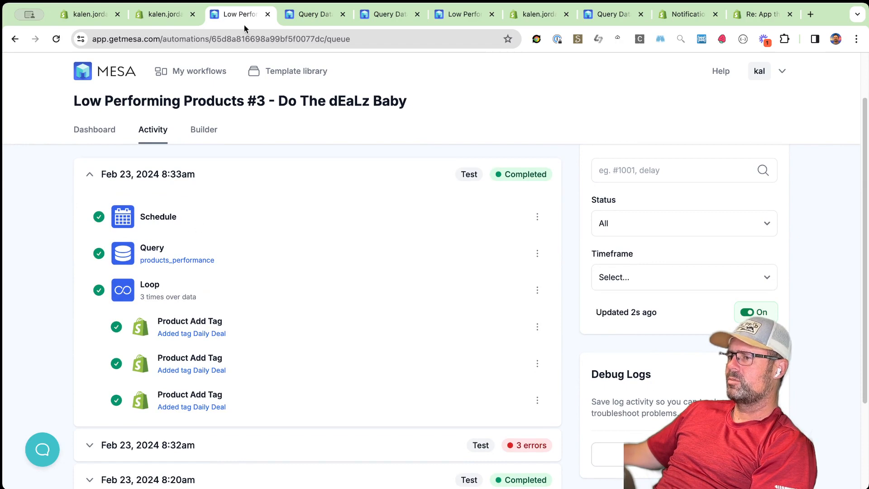
left_click(203, 136)
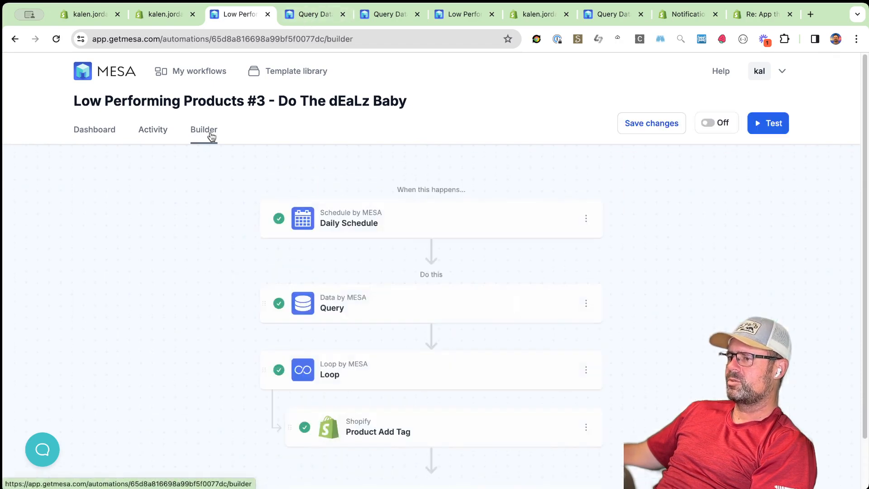
Re-examine the end of the SQL selection query, and inspect the configuration of the Product Add Tag step inside the loop
left_click(308, 13)
scroll(153, 225, "down", 1)
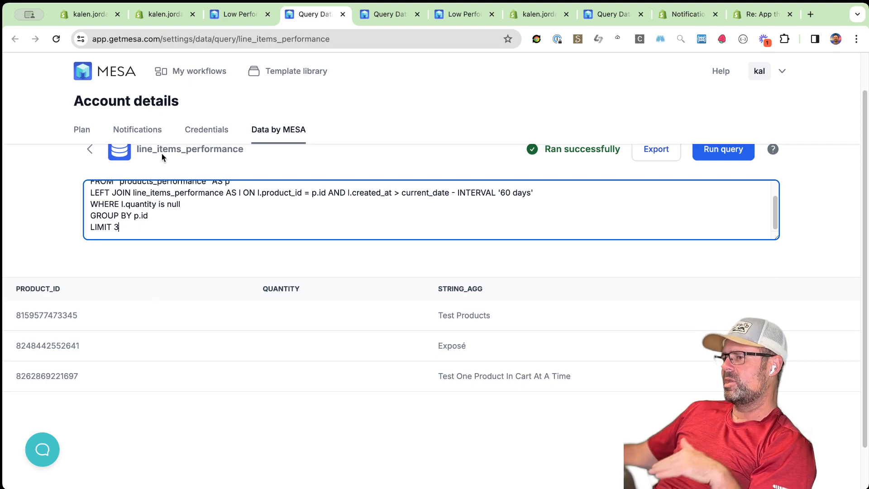
left_click(242, 15)
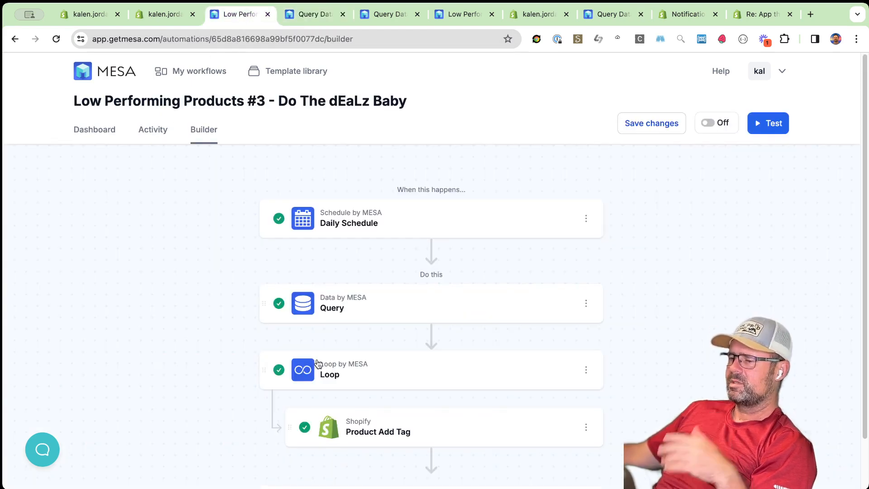
scroll(453, 393, "down", 1)
scroll(476, 401, "down", 1)
left_click(495, 406)
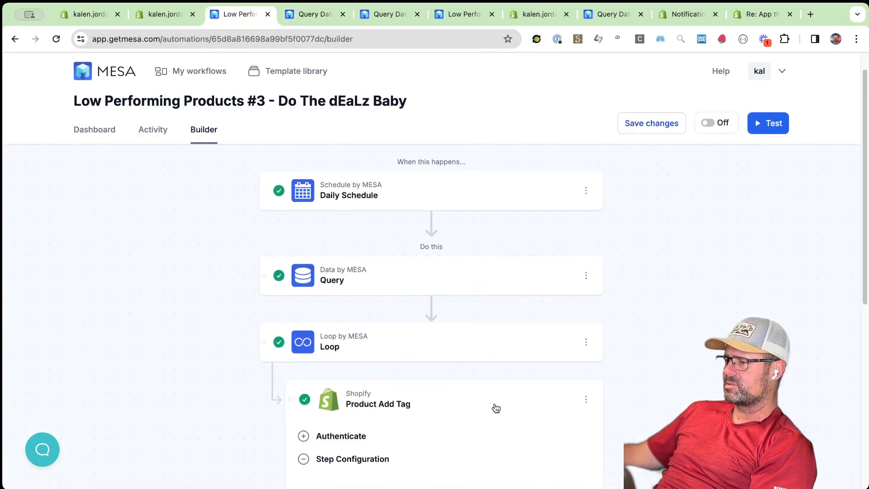
scroll(495, 403, "down", 6)
scroll(359, 353, "up", 4)
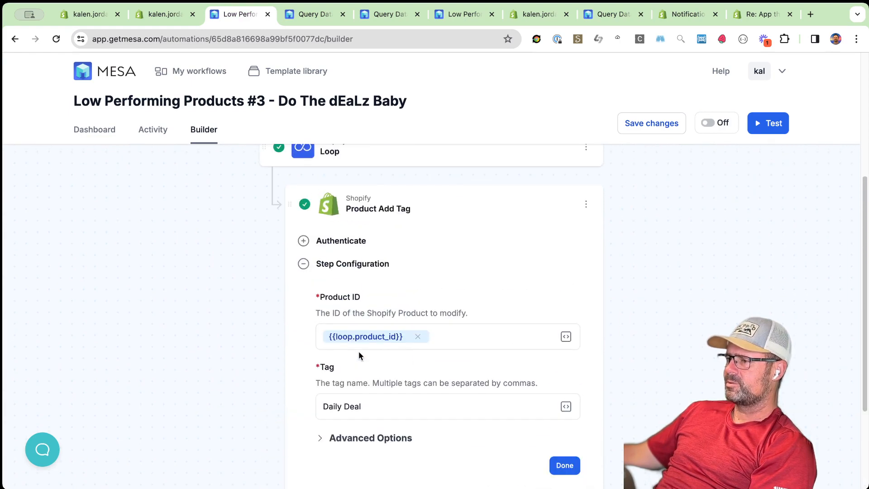
left_click(251, 356)
left_click(263, 363)
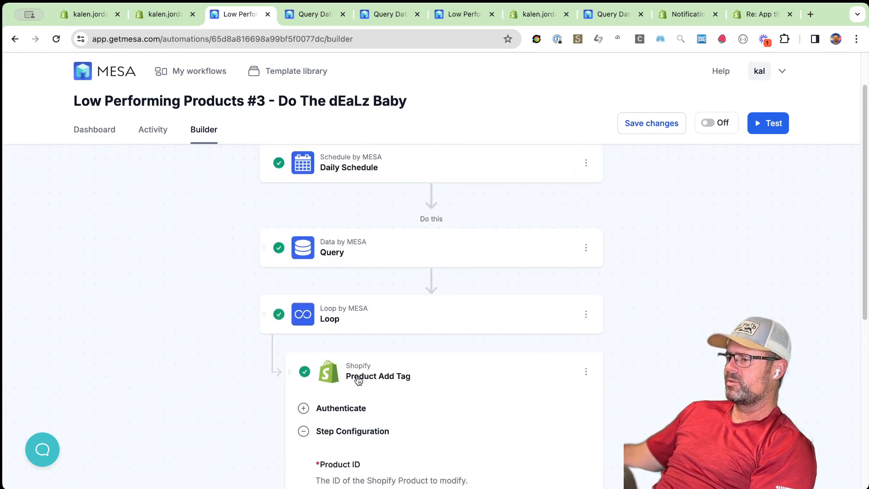
left_click(539, 382)
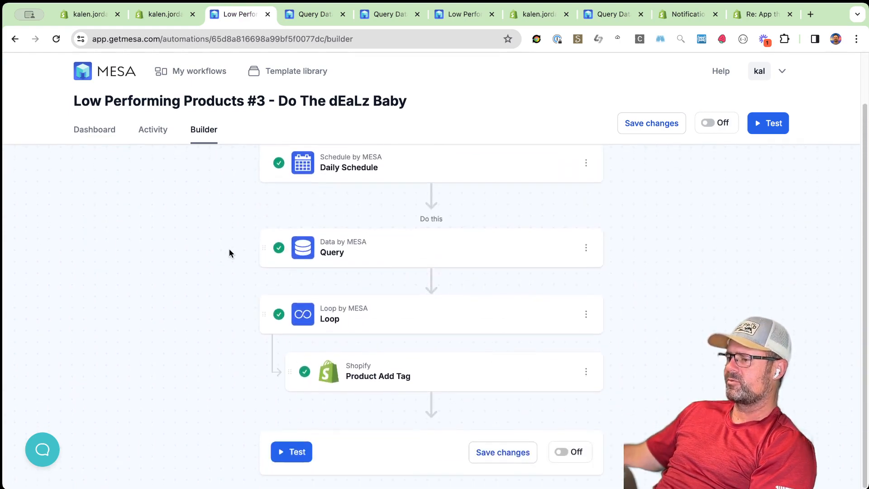
Add a Delay by MESA step of 3 days after Product Add Tag inside the loop
left_click(431, 411)
type("de")
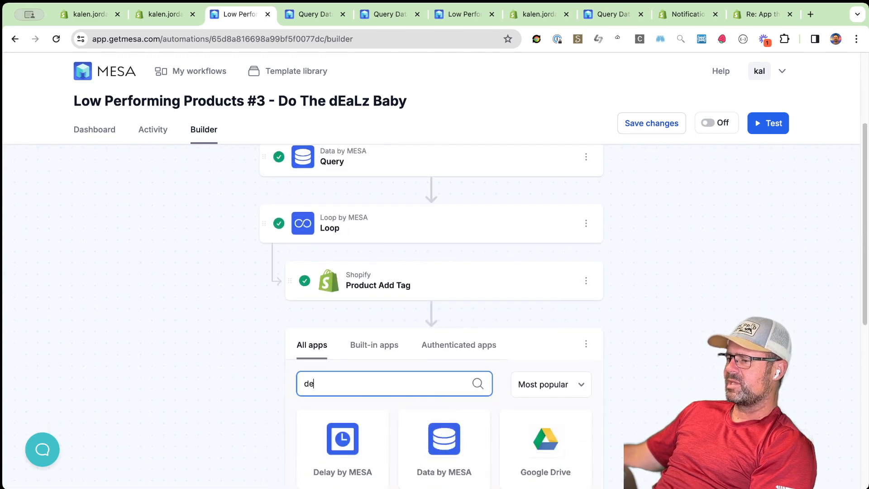
left_click(329, 458)
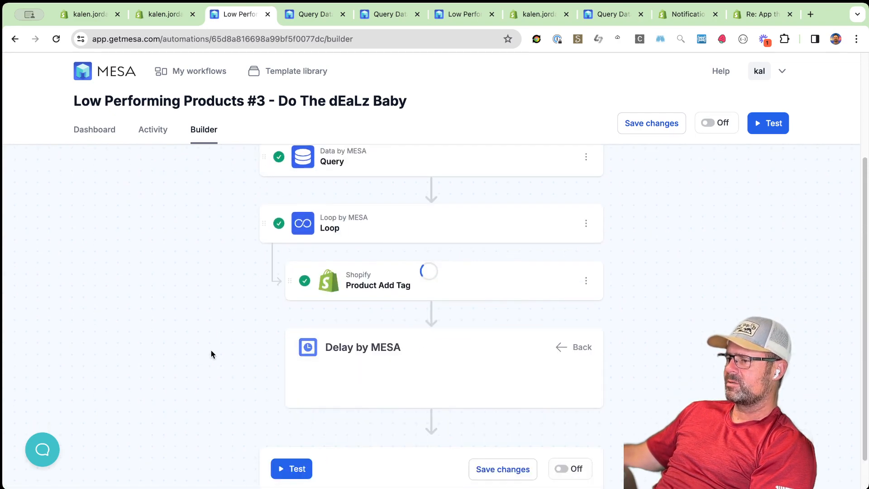
left_click(569, 450)
Add a Shopify Product Remove Tag step after the Delay step
left_click(425, 414)
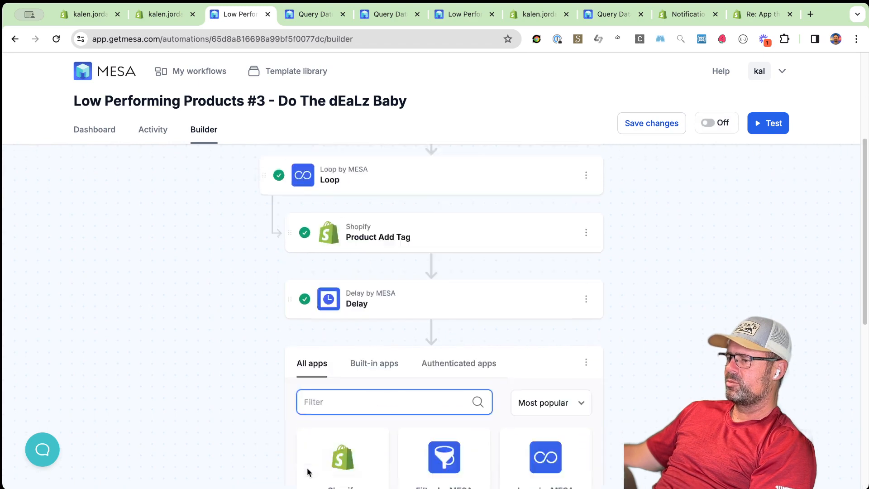
left_click(337, 391)
type("remove")
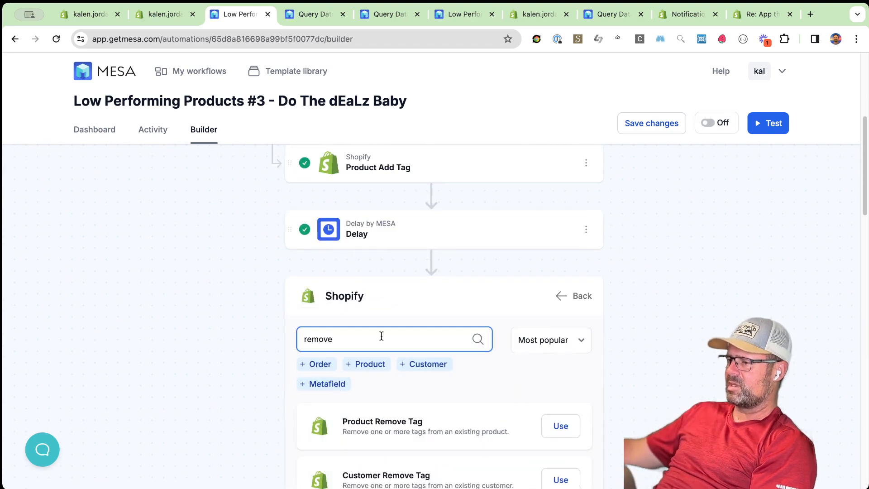
left_click(575, 429)
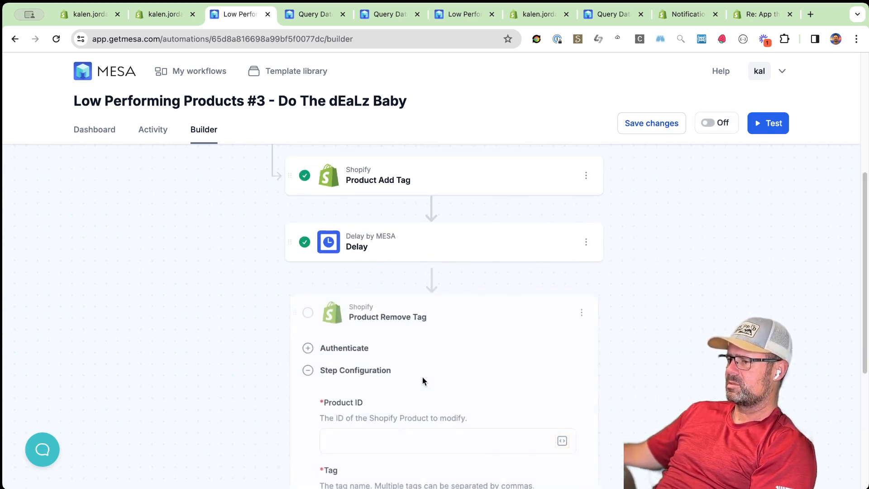
Use the Product Add Tag step's {{loop.product_id}} as the product ID for Product Remove Tag, and collapse the loop's steps
scroll(498, 385, "down", 2)
left_click(566, 353)
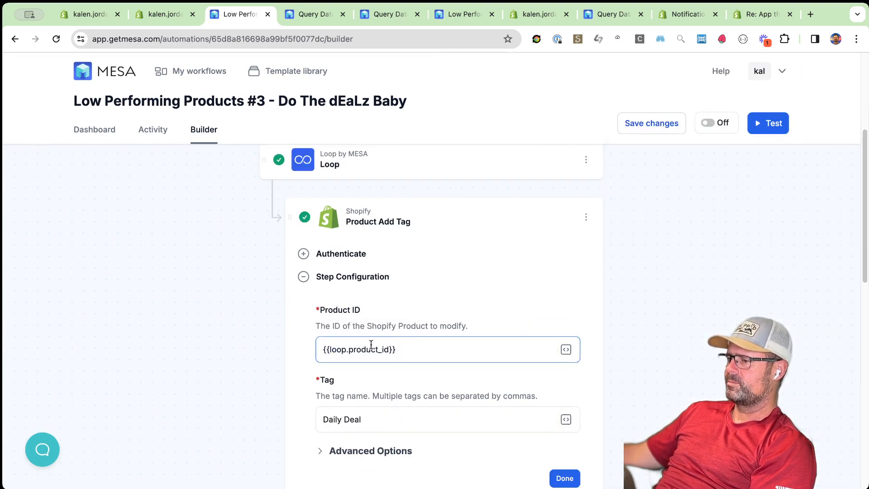
triple_click(429, 346)
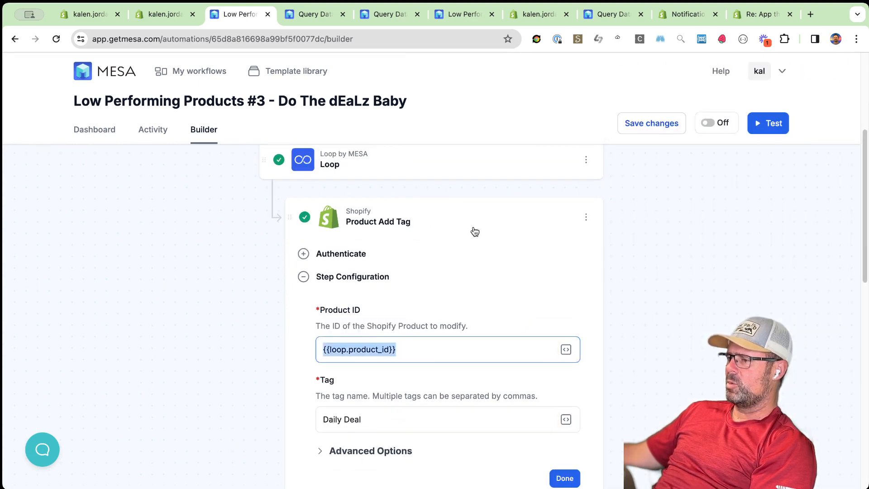
left_click(474, 231)
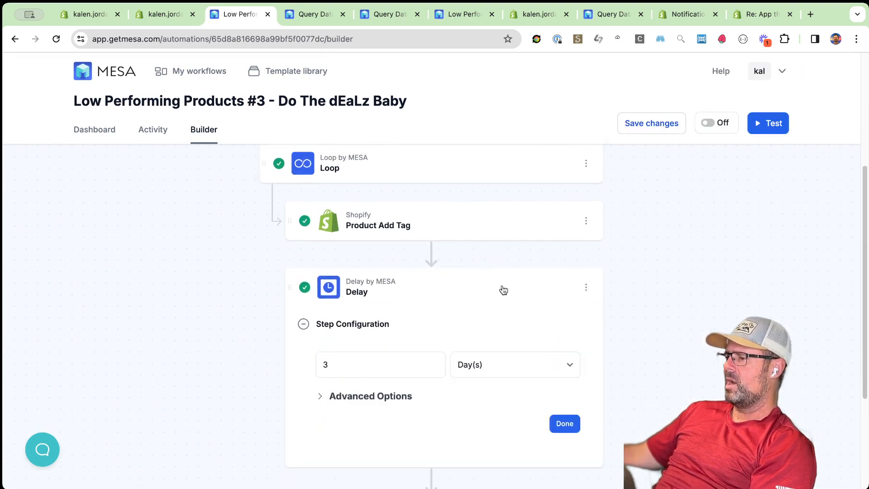
left_click(500, 289)
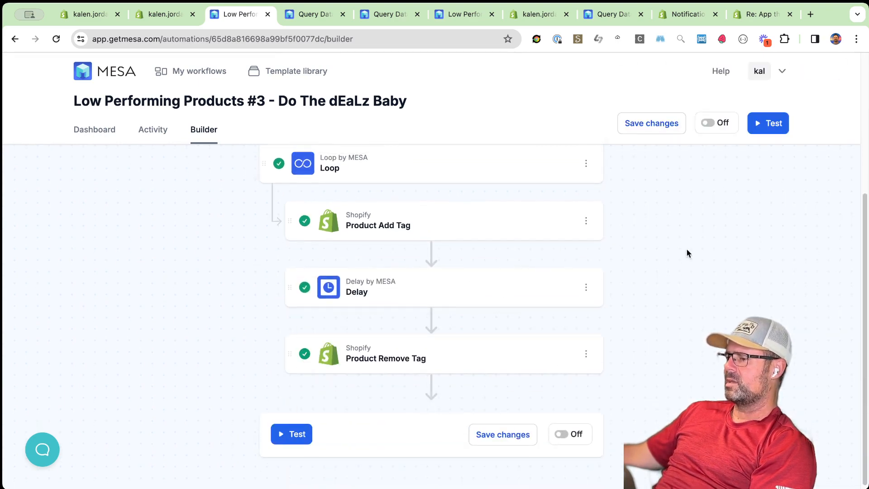
Open the MESA blog's Automation Demos page in place of the line_items_performance query page
left_click(300, 14)
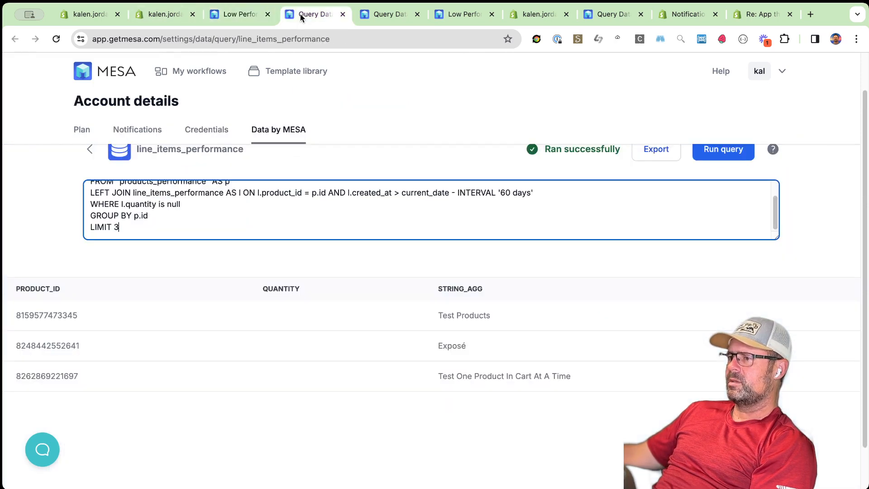
left_click(254, 14)
left_click(317, 14)
left_click(317, 40)
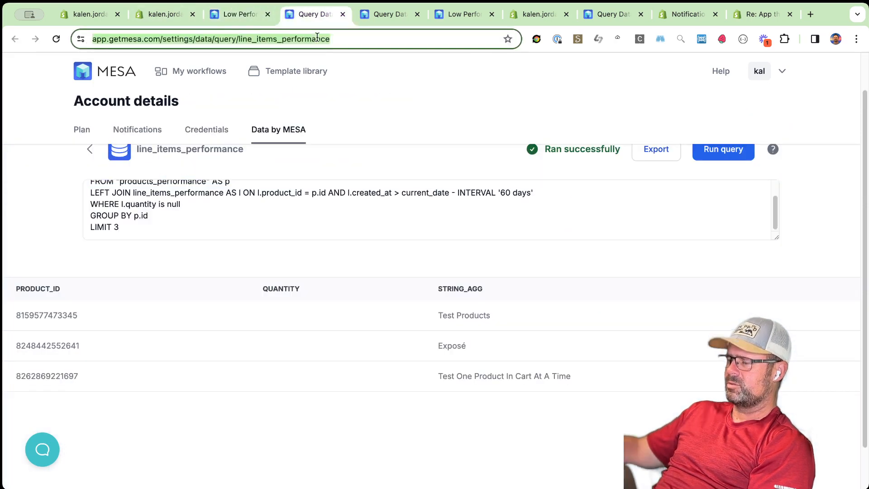
type("automa")
key("Return")
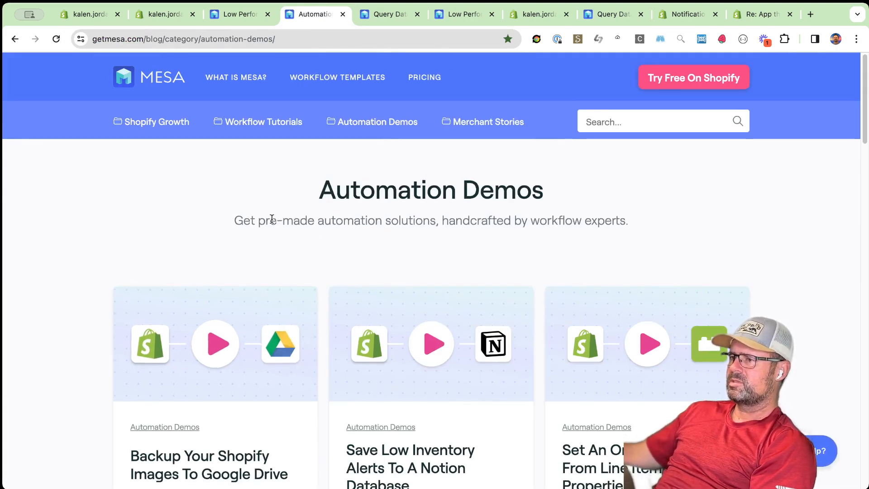
left_click(241, 15)
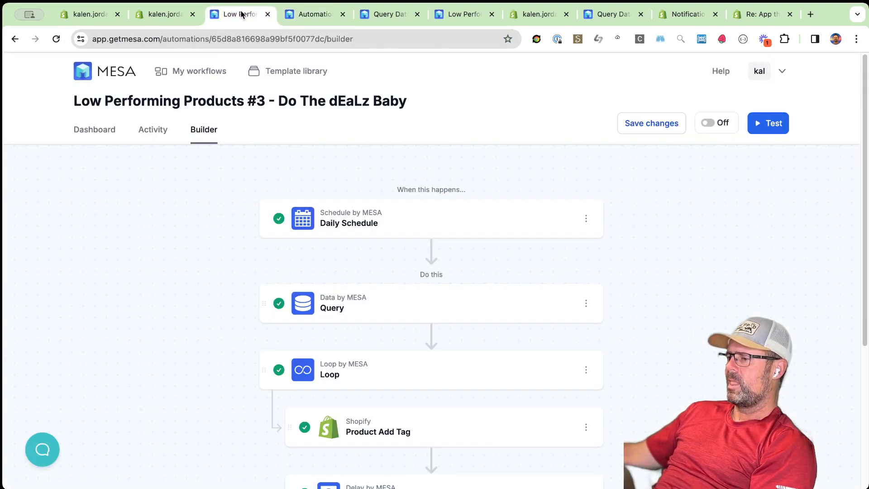
left_click(310, 15)
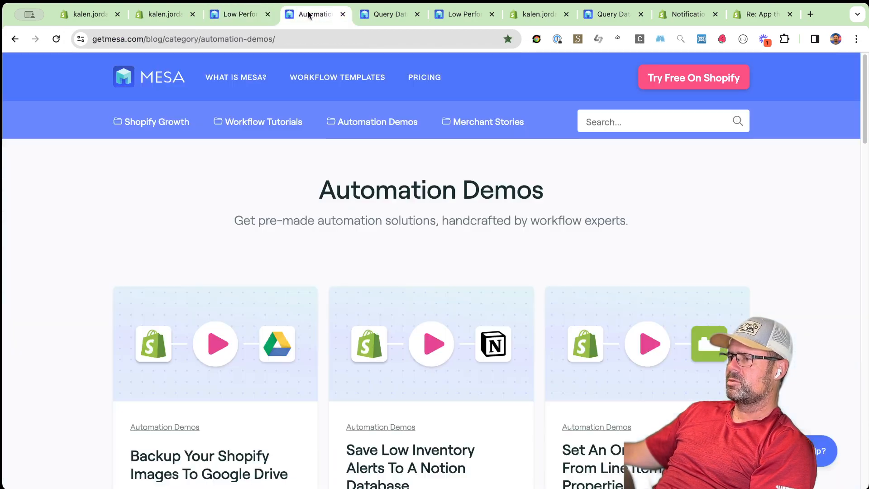